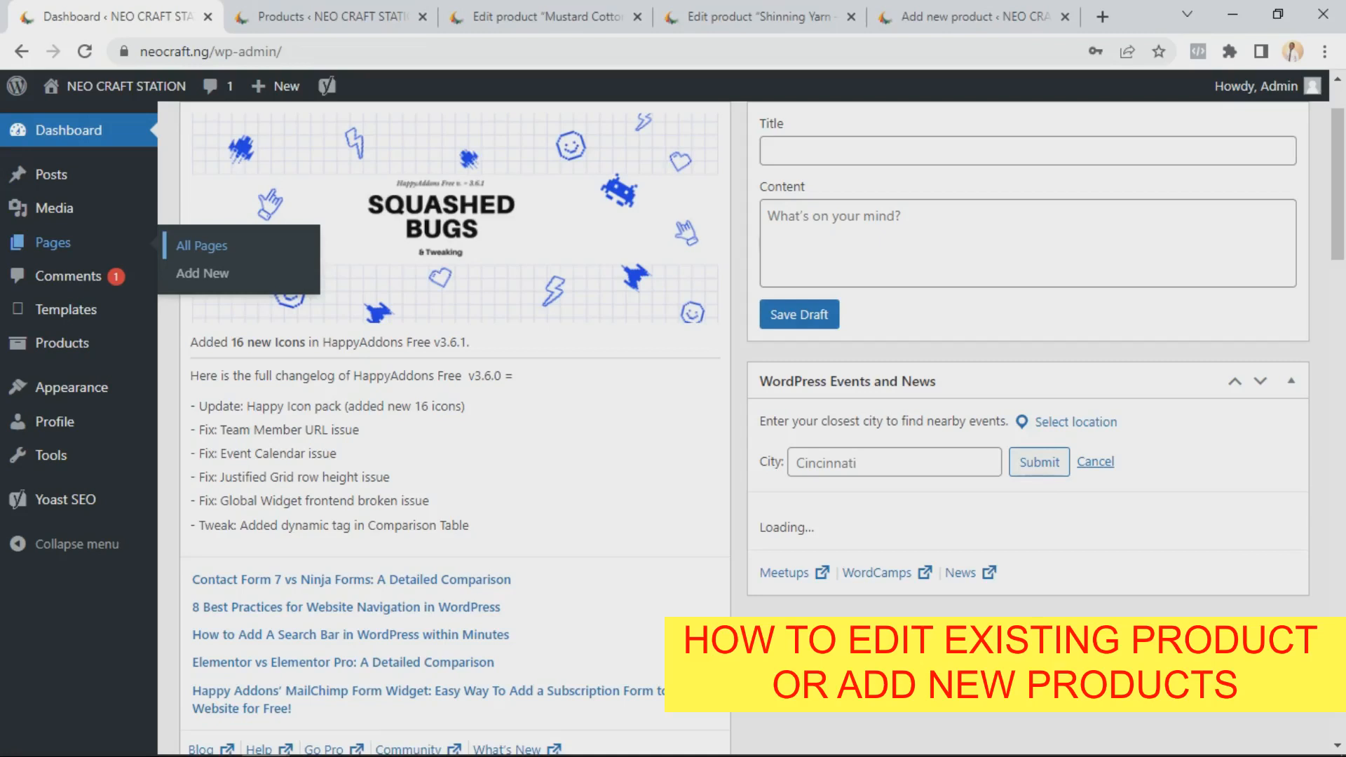
mouse_move(62, 344)
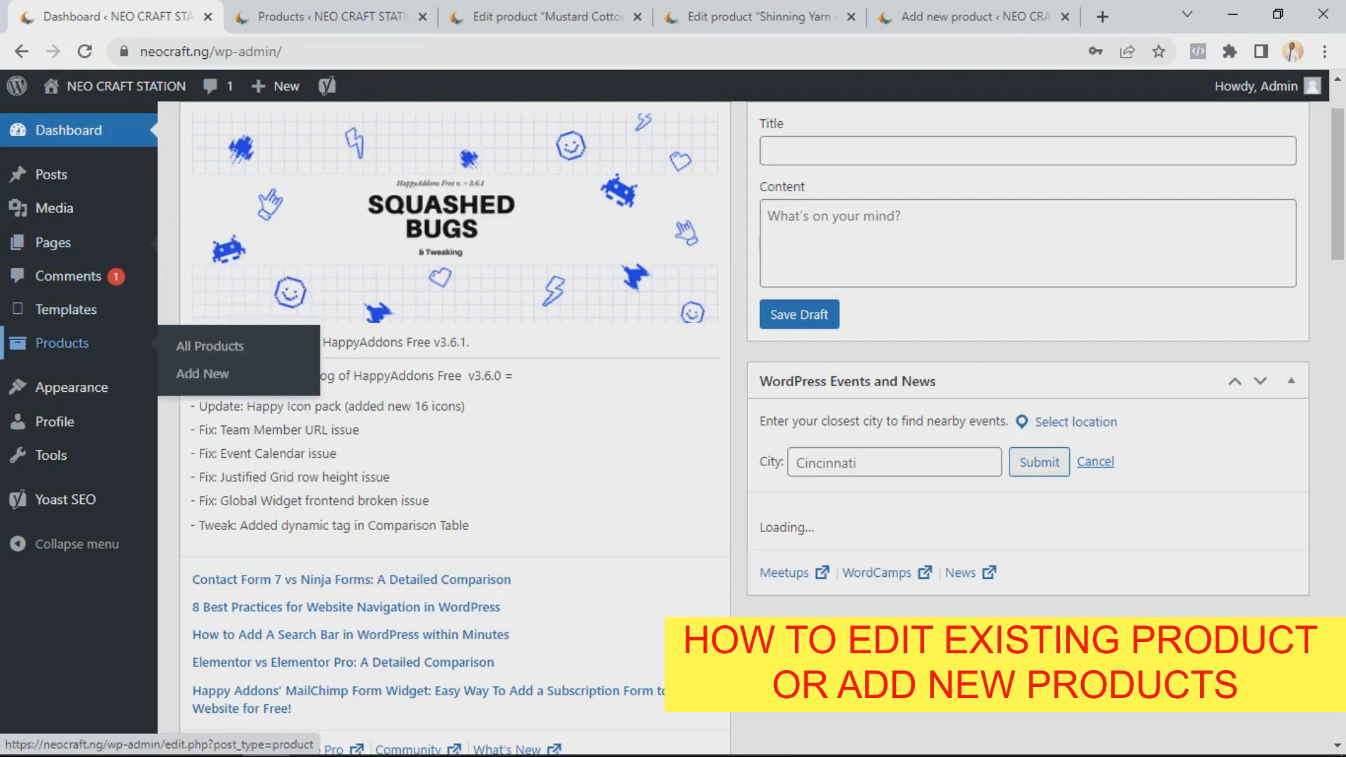
scroll(456, 421, up, 2)
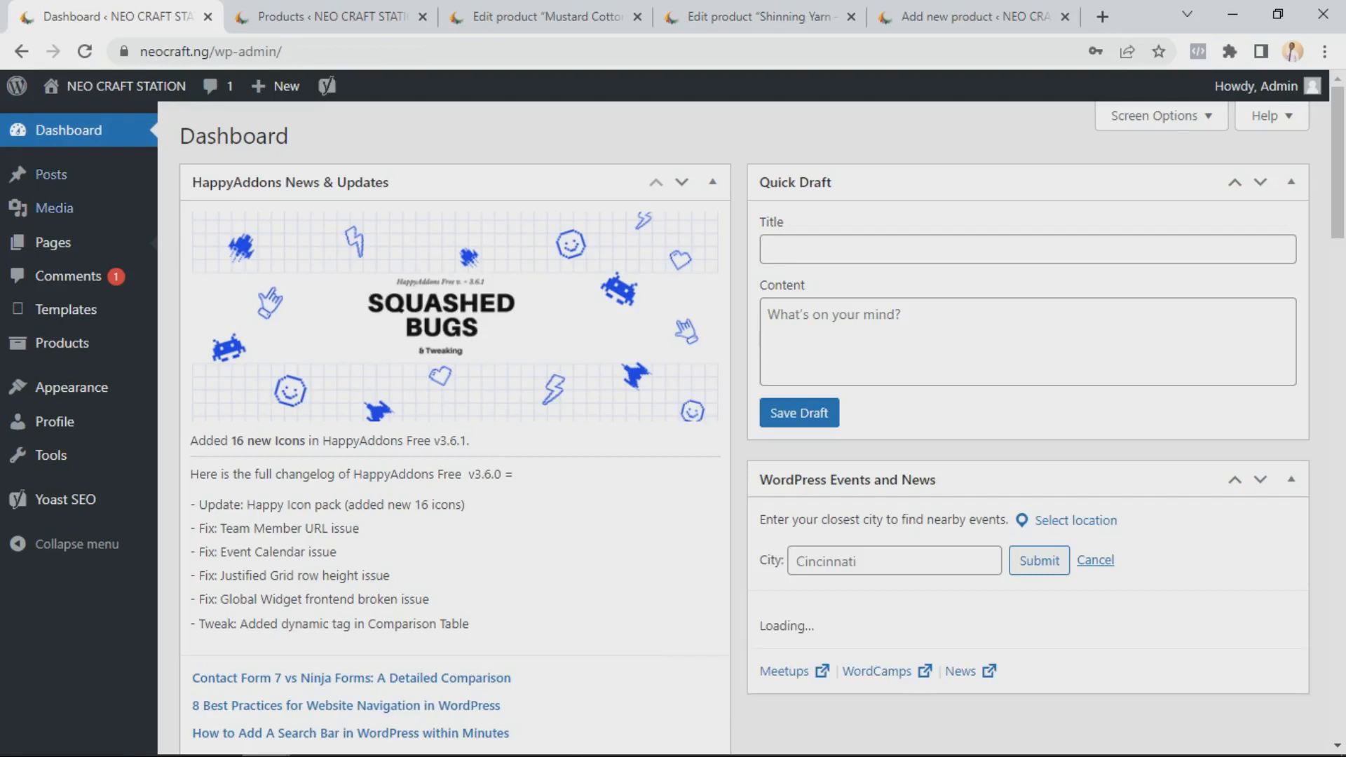
mouse_move(51, 173)
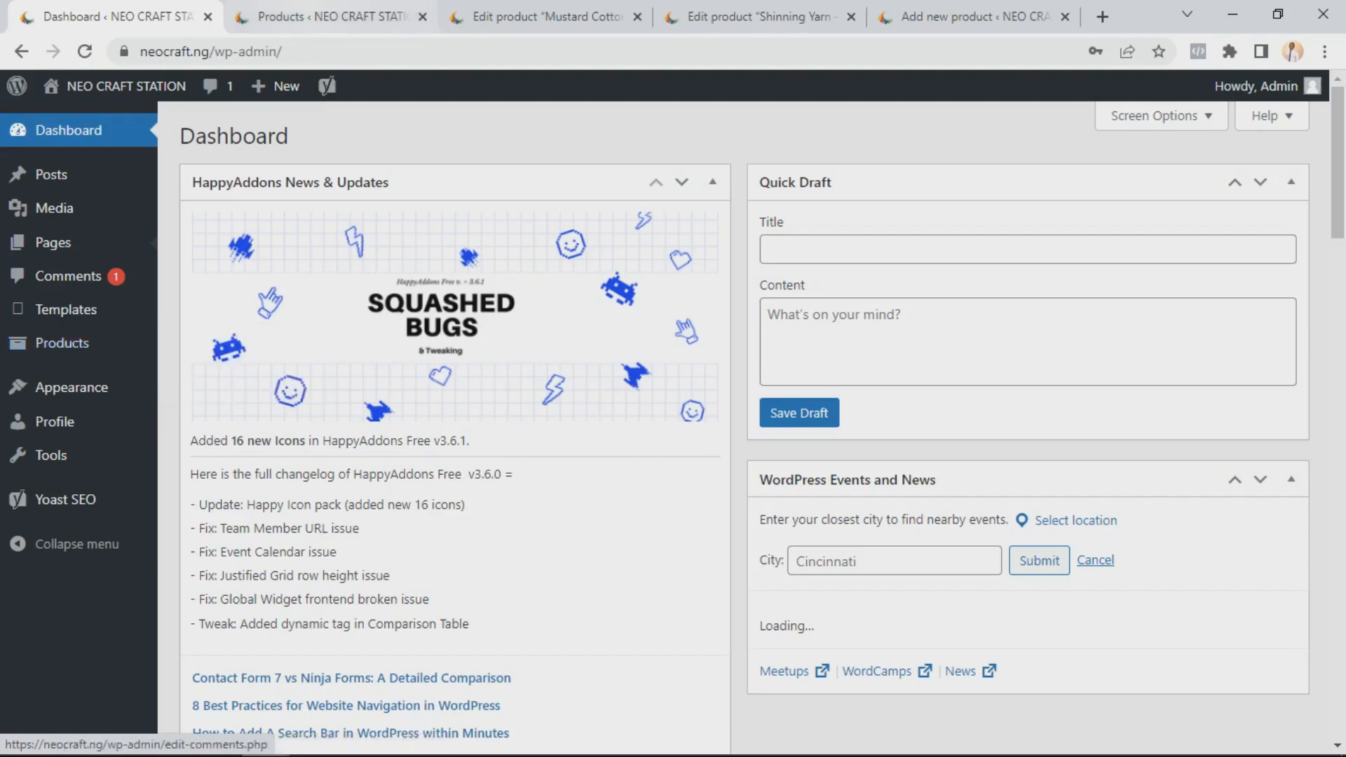
Switch to the Products tab and browse the product list
click(322, 16)
scroll(743, 455, up, 20)
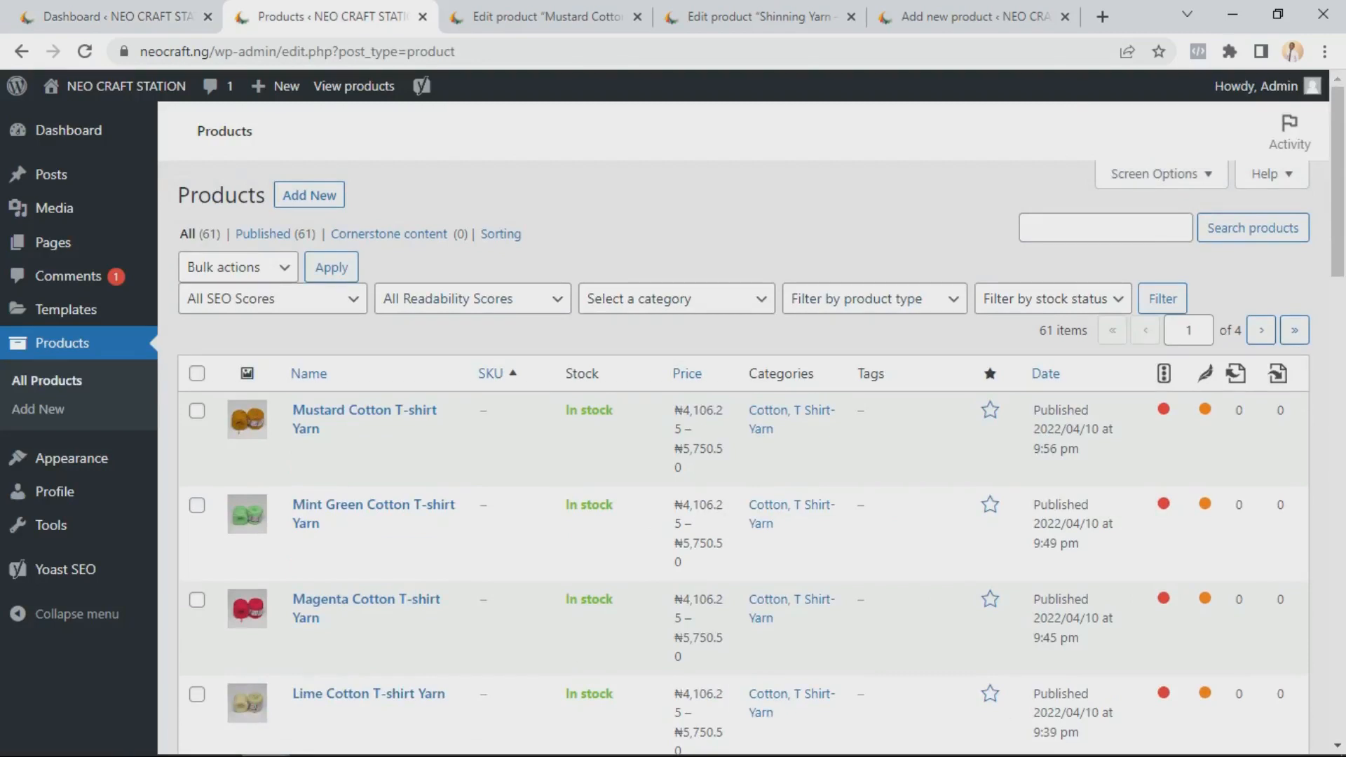
scroll(316, 330, down, 2)
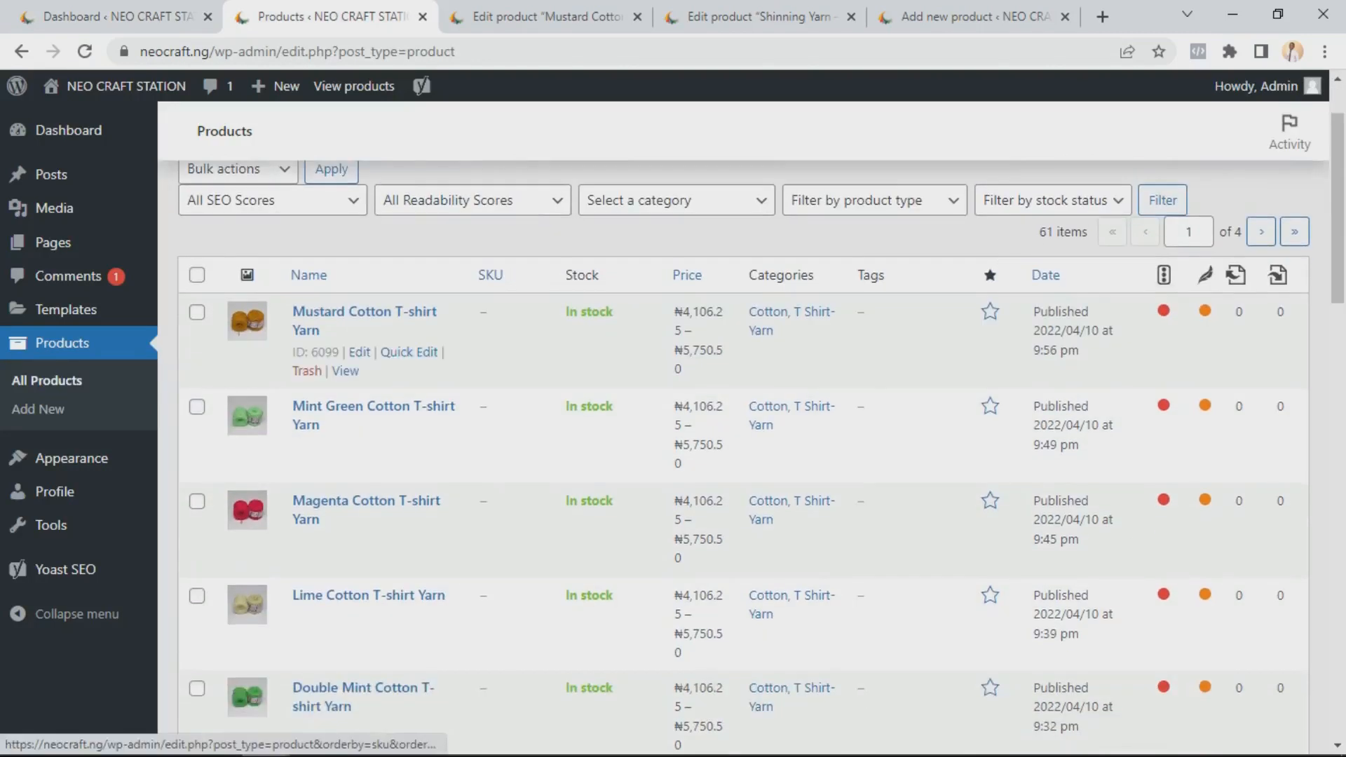
scroll(743, 448, down, 15)
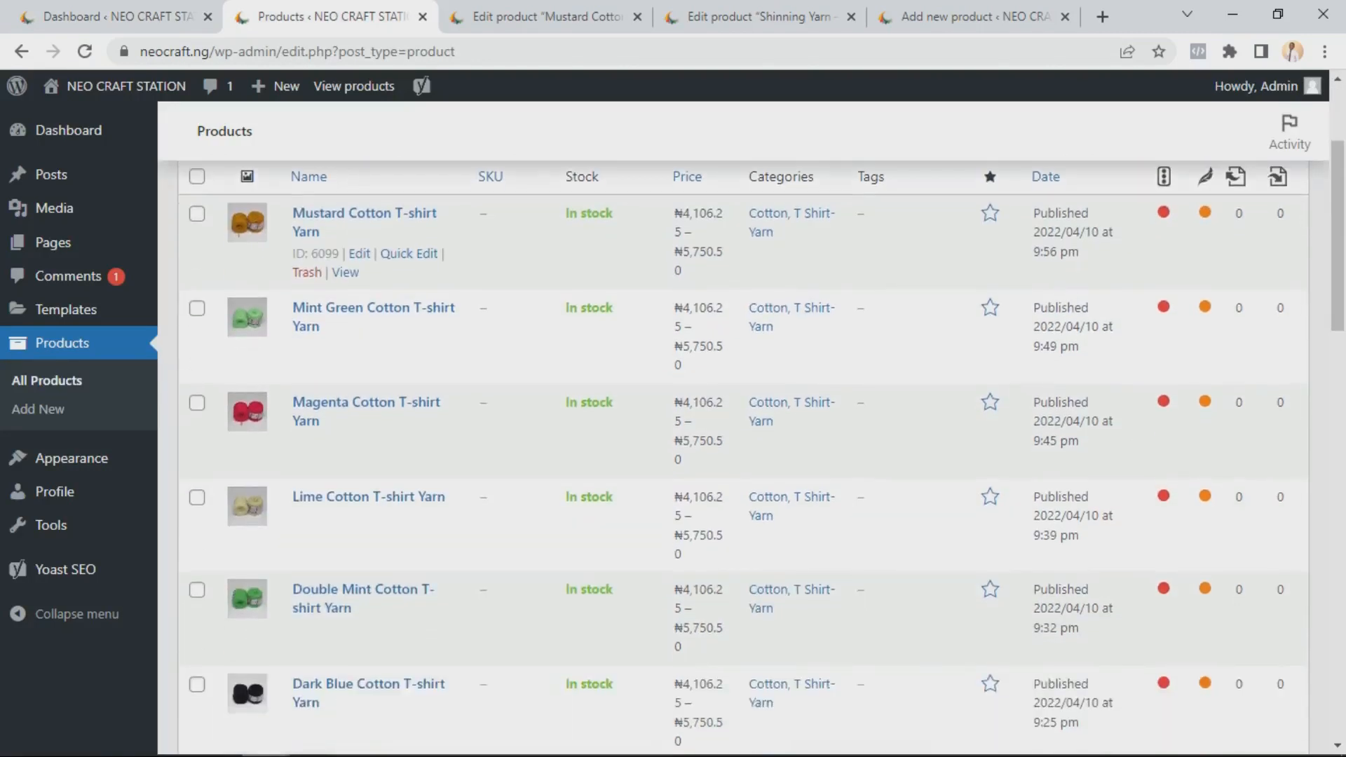
scroll(359, 302, down, 7)
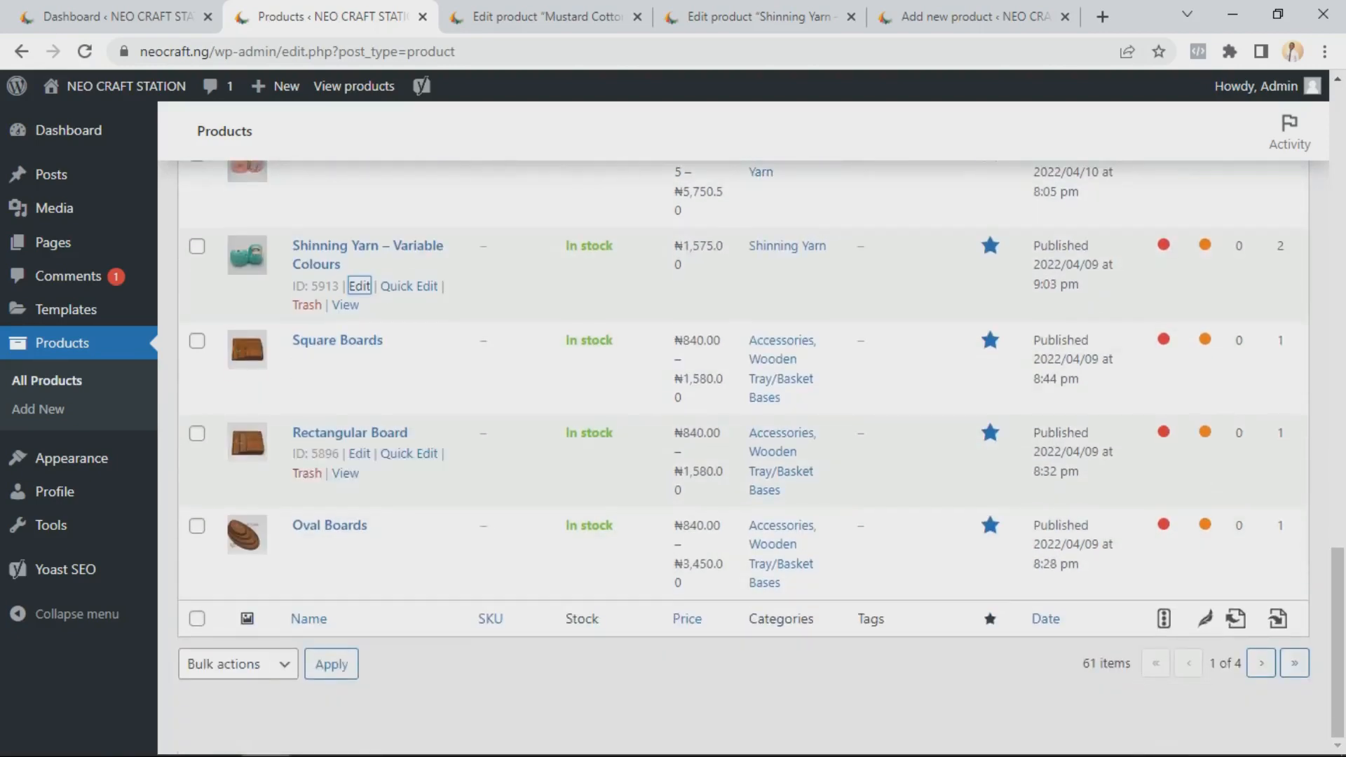
scroll(770, 532, up, 5)
scroll(785, 554, up, 15)
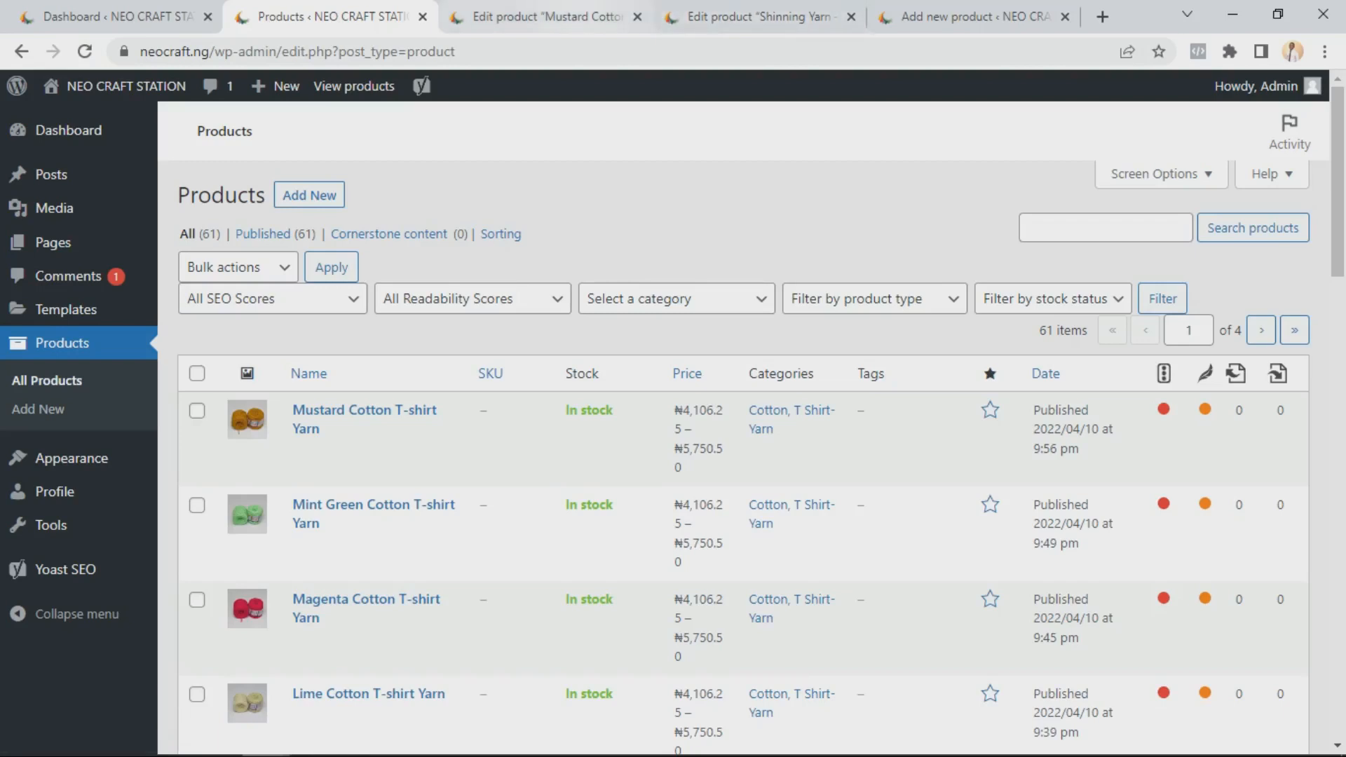
Switch to the Mustard Cotton T-shirt Yarn edit tab and review the product's settings down to Product data
click(546, 17)
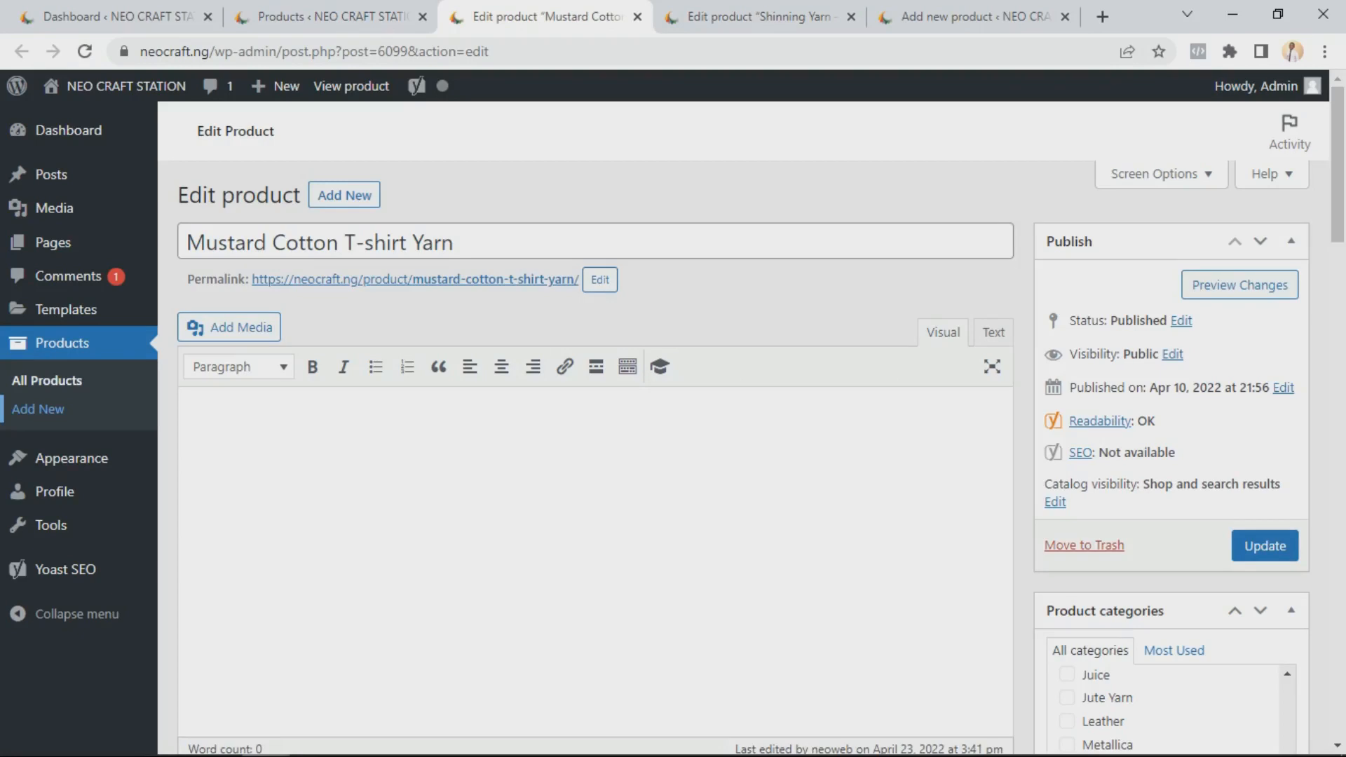
scroll(595, 455, down, 5)
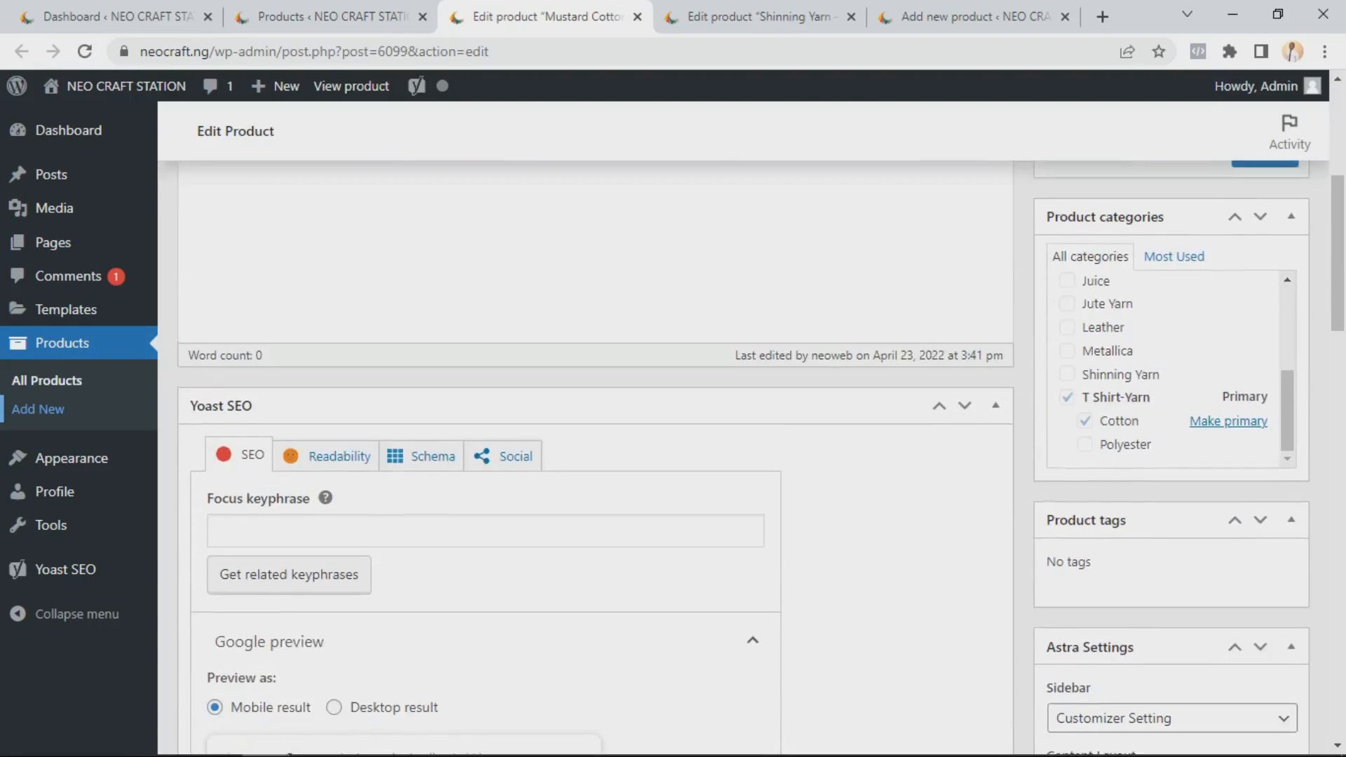
scroll(595, 455, down, 12)
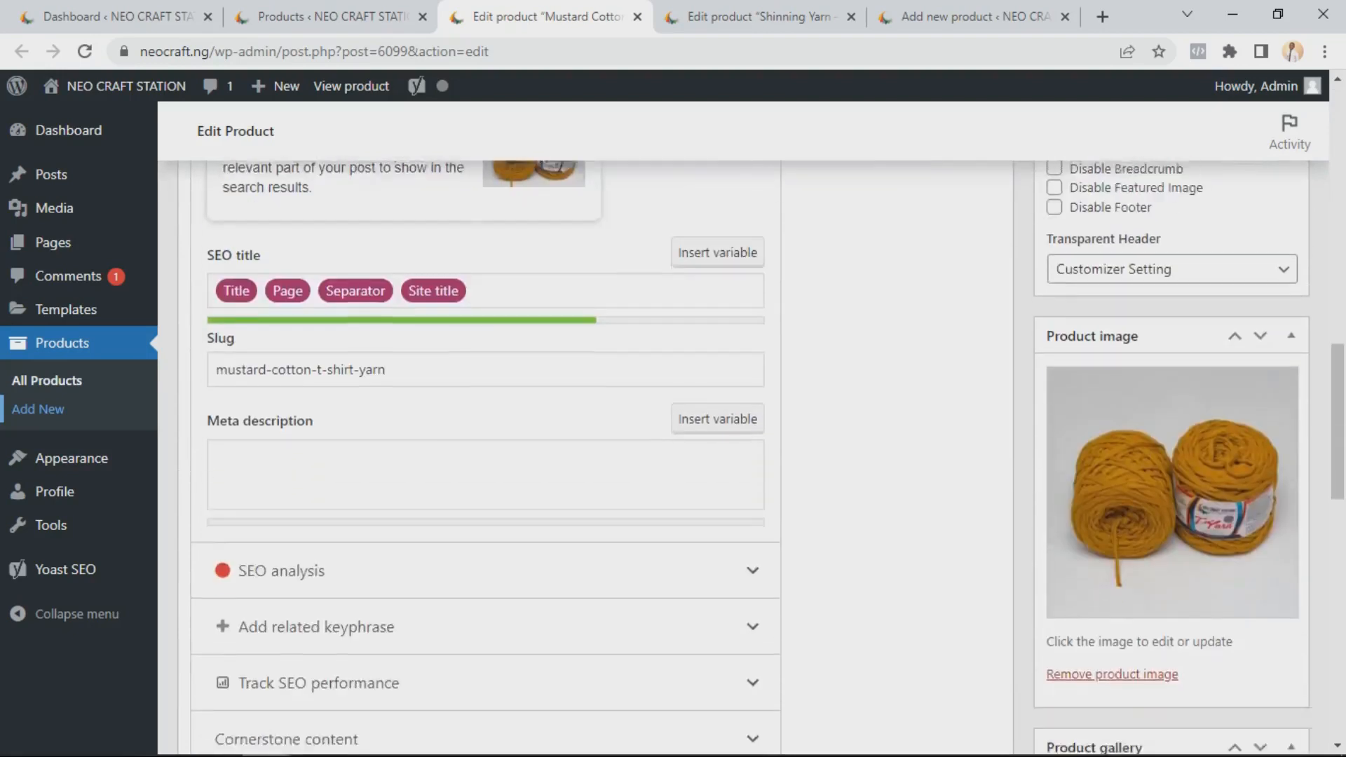
scroll(596, 455, down, 9)
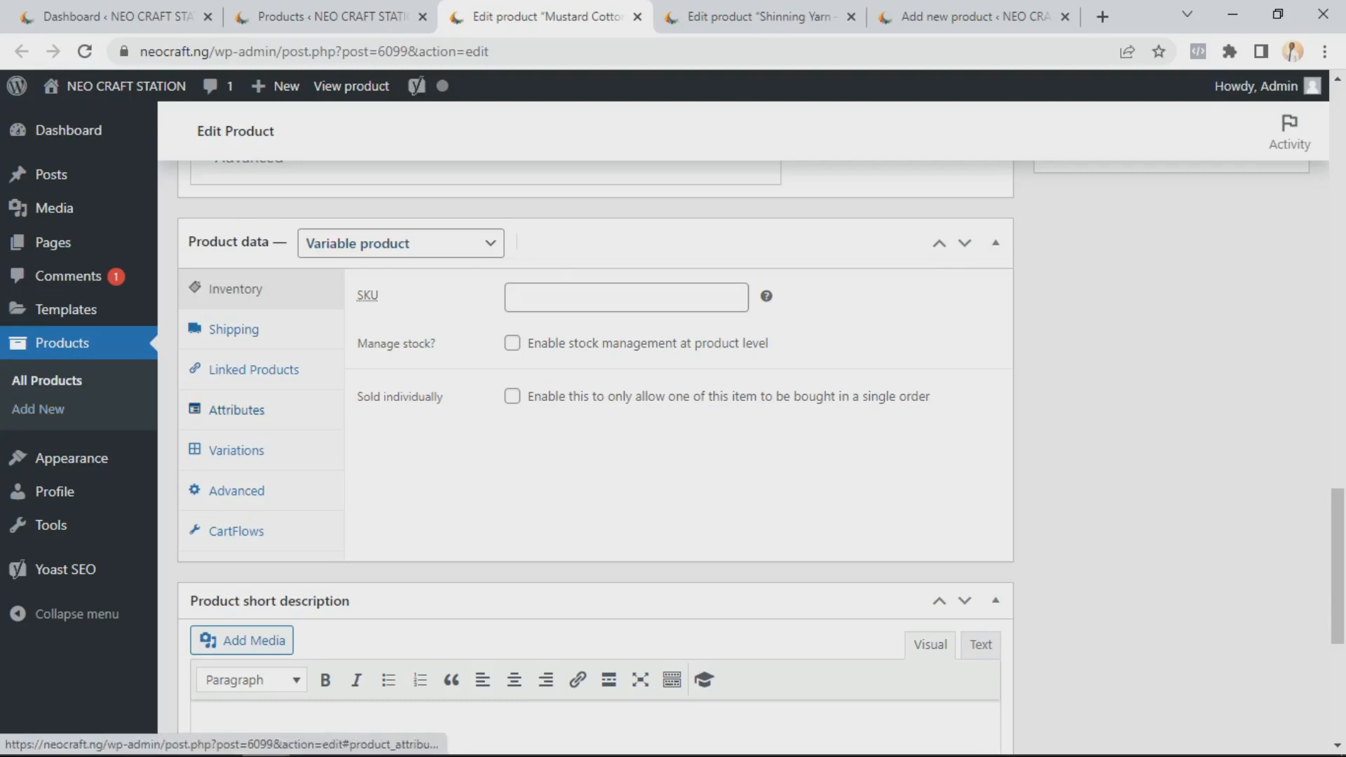
Open the product's Attributes section and expand, then collapse, the Thread attribute to view its values
click(236, 409)
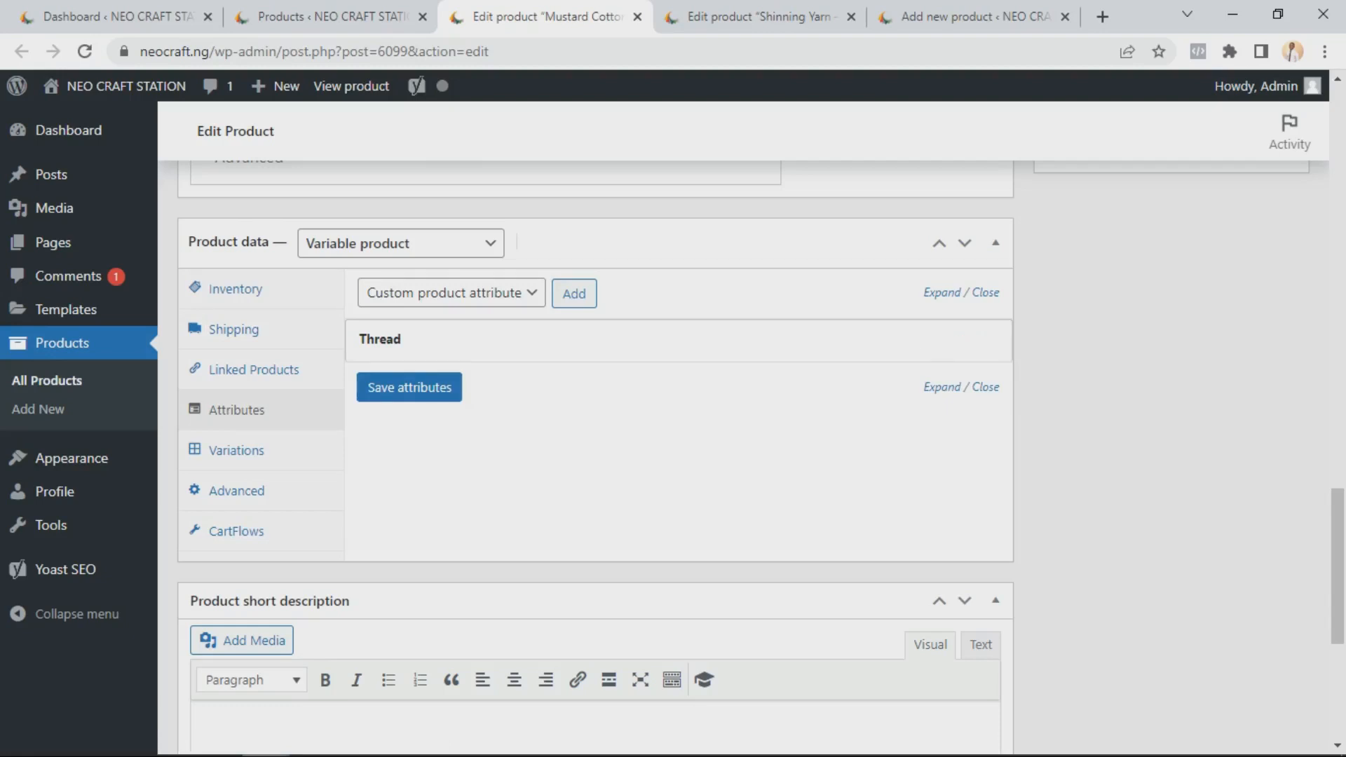
click(393, 340)
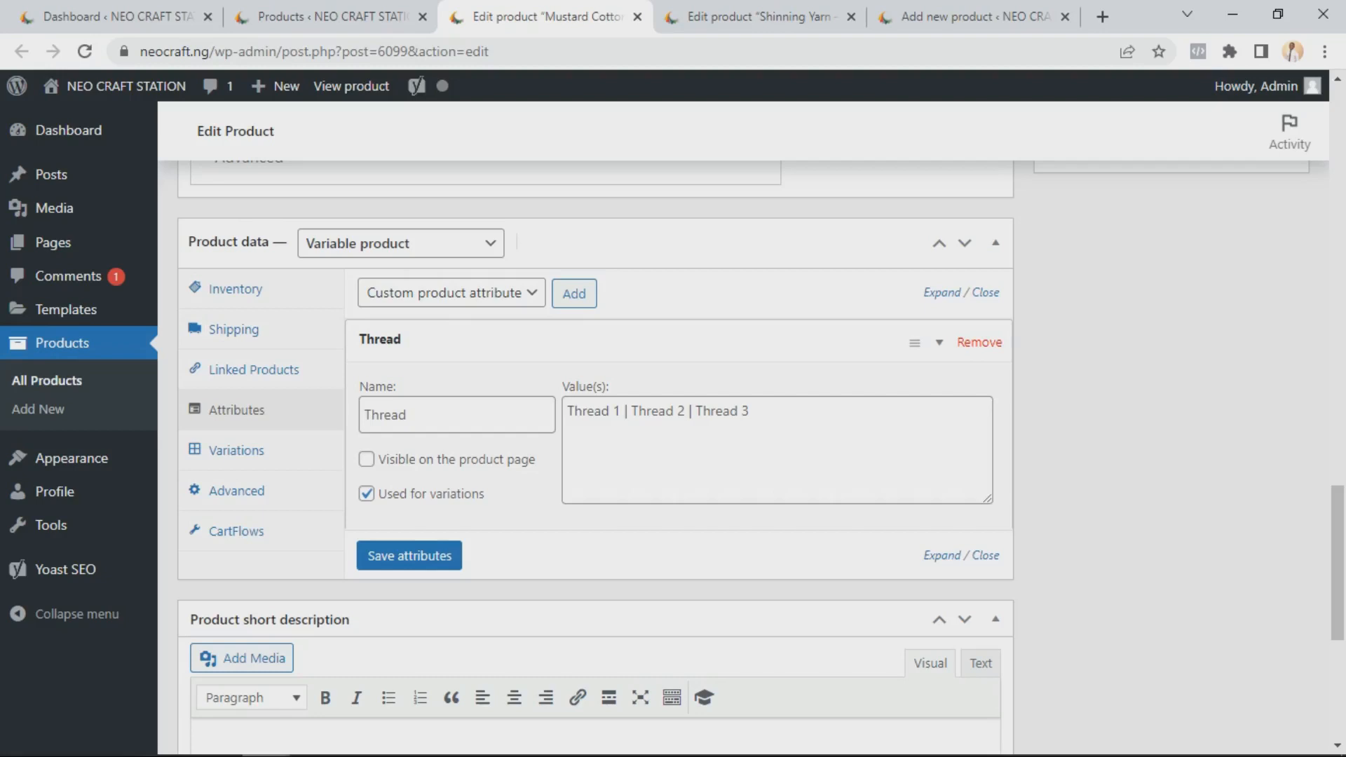
click(939, 343)
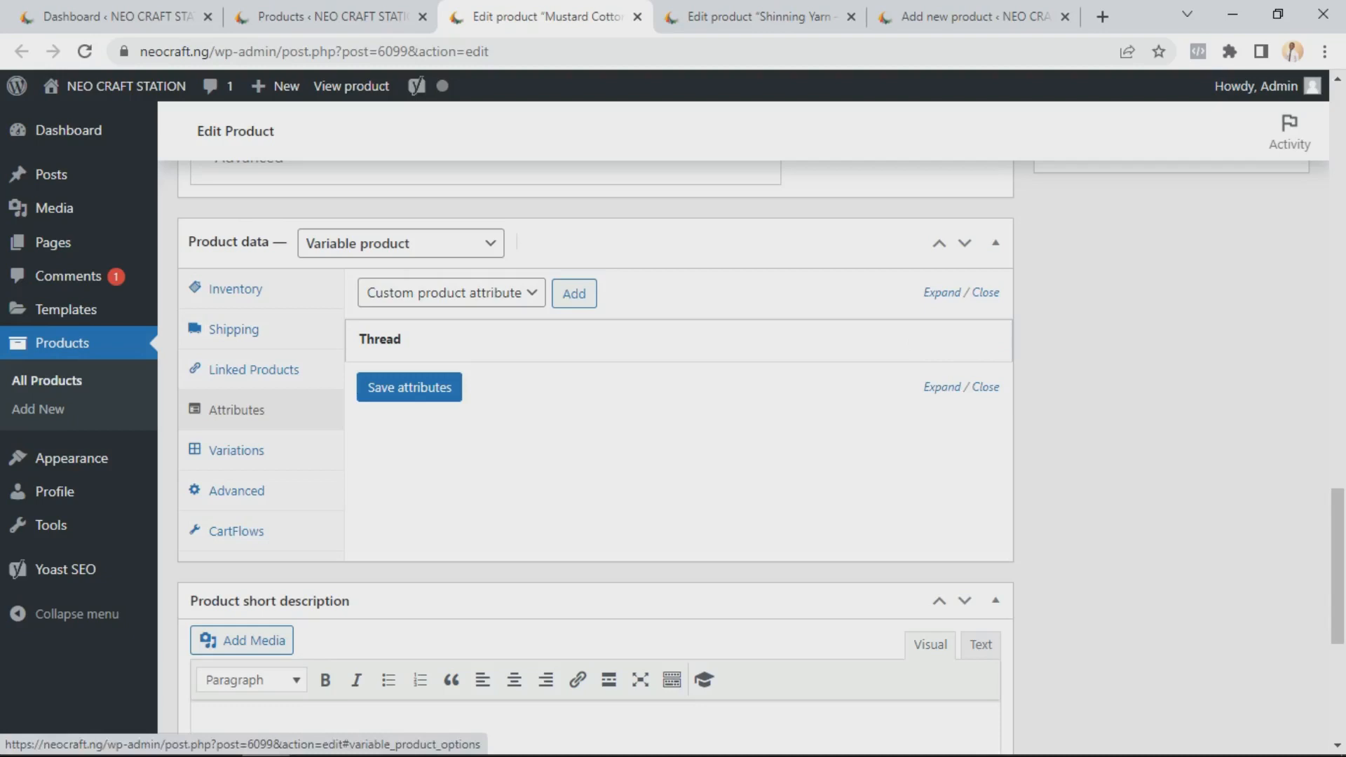
Open the Variations section and examine the Thread 1 variation's details, including its regular price
click(237, 450)
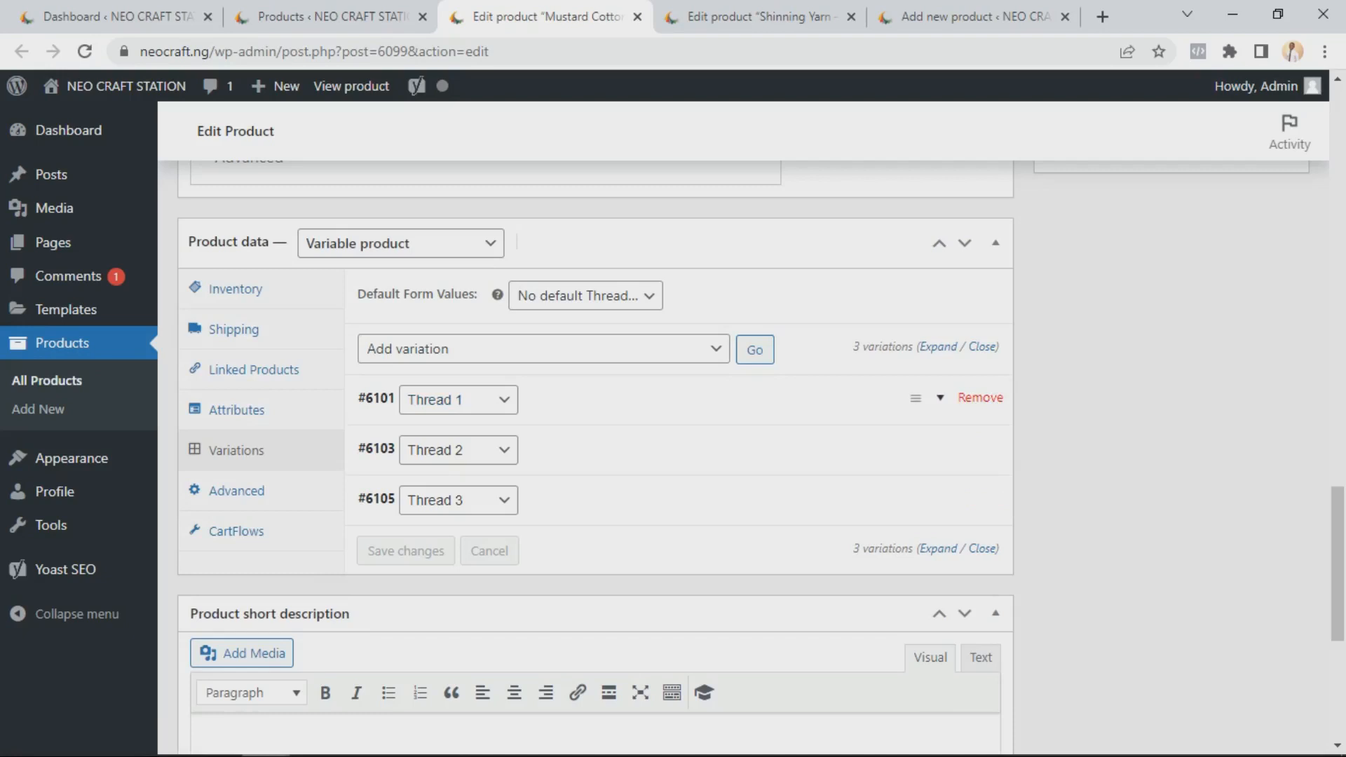
click(940, 398)
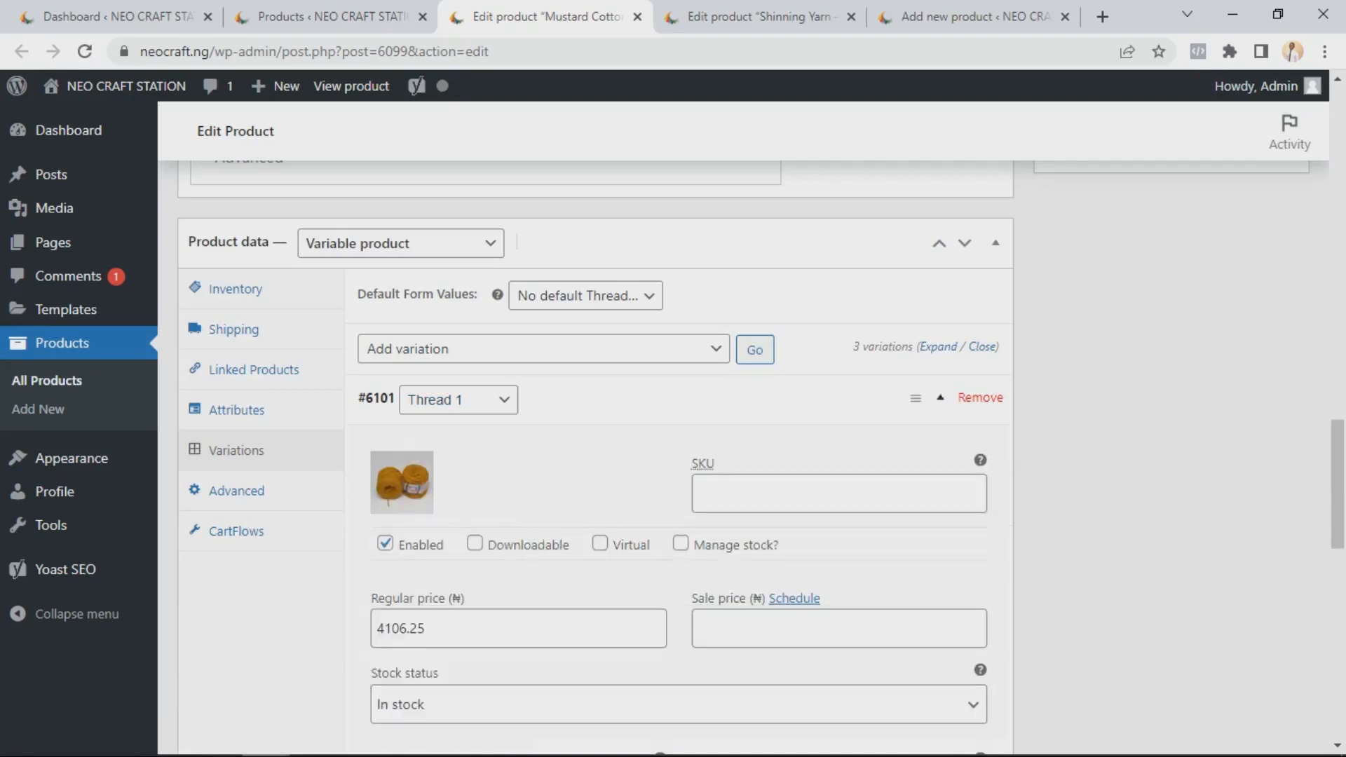
scroll(678, 457, down, 1)
mouse_move(401, 384)
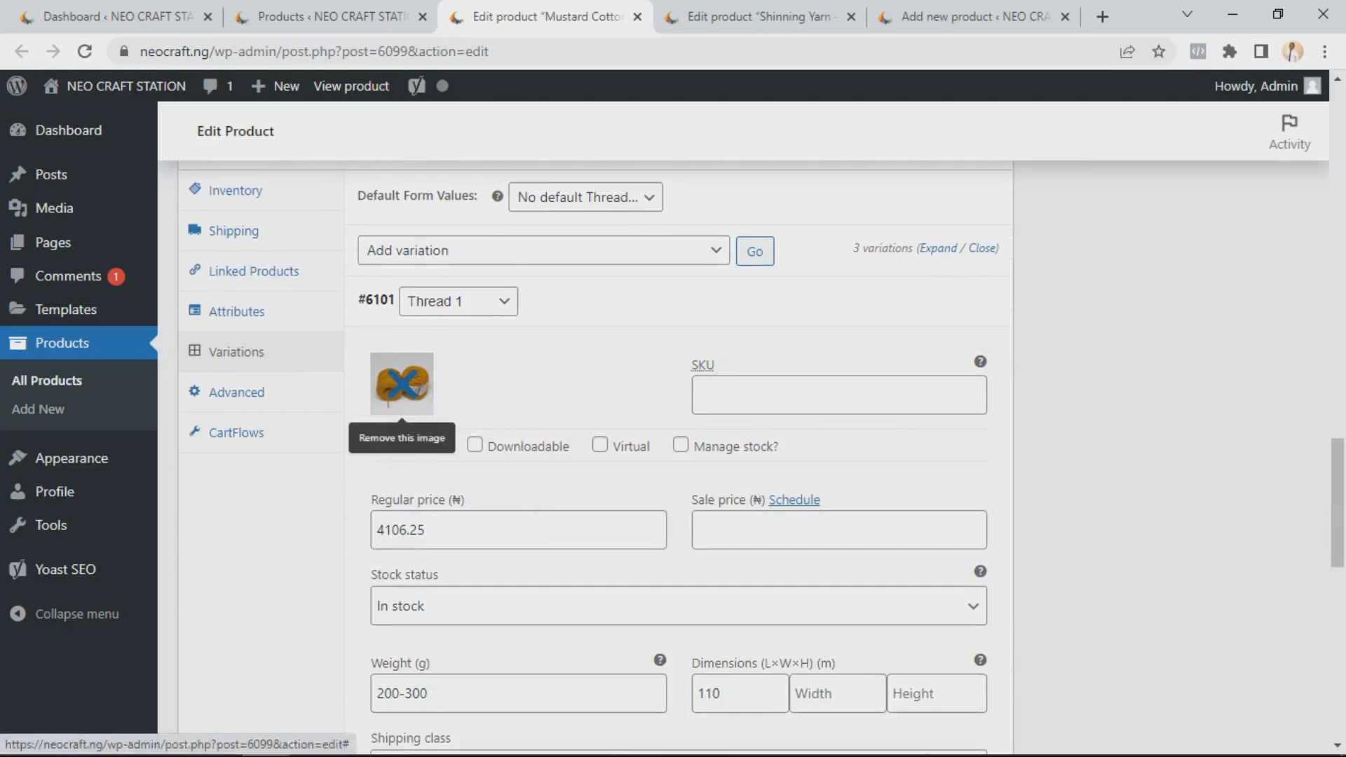
scroll(402, 384, down, 1)
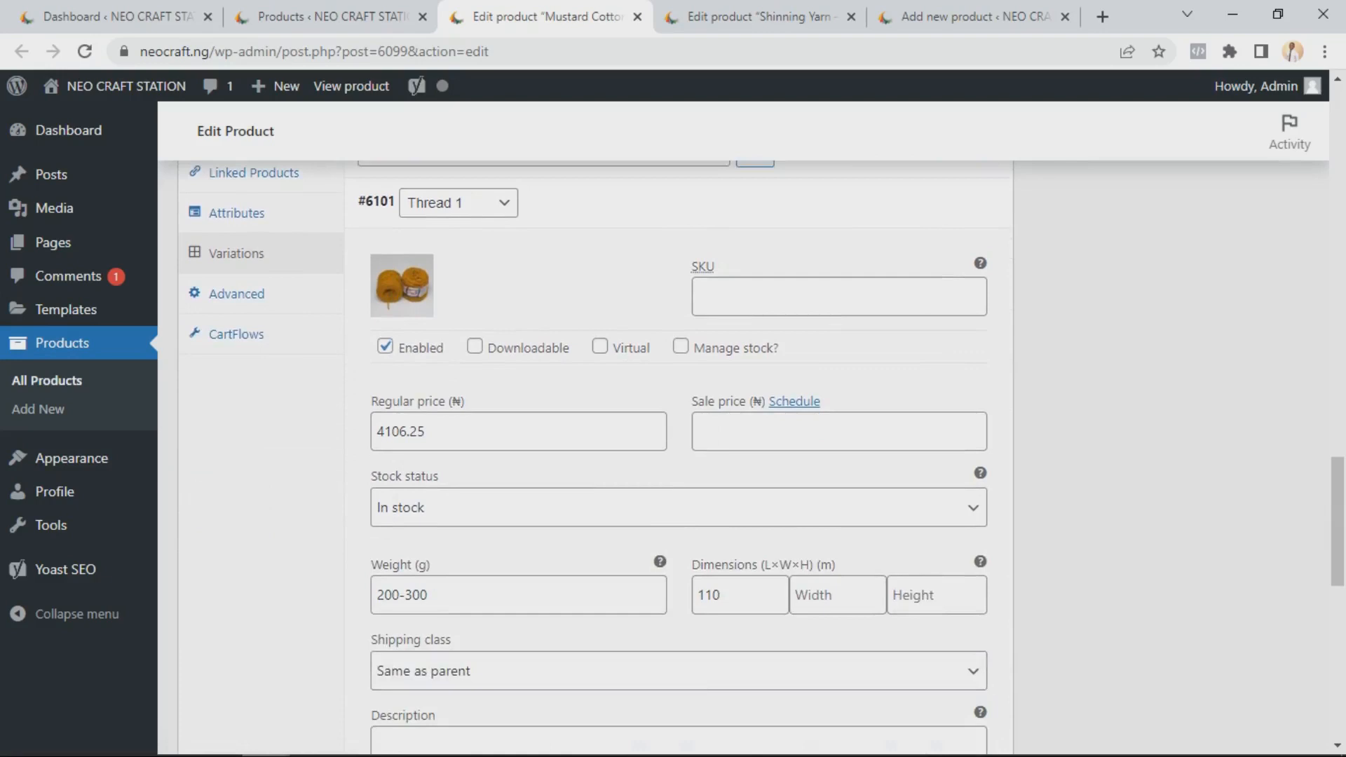
click(434, 431)
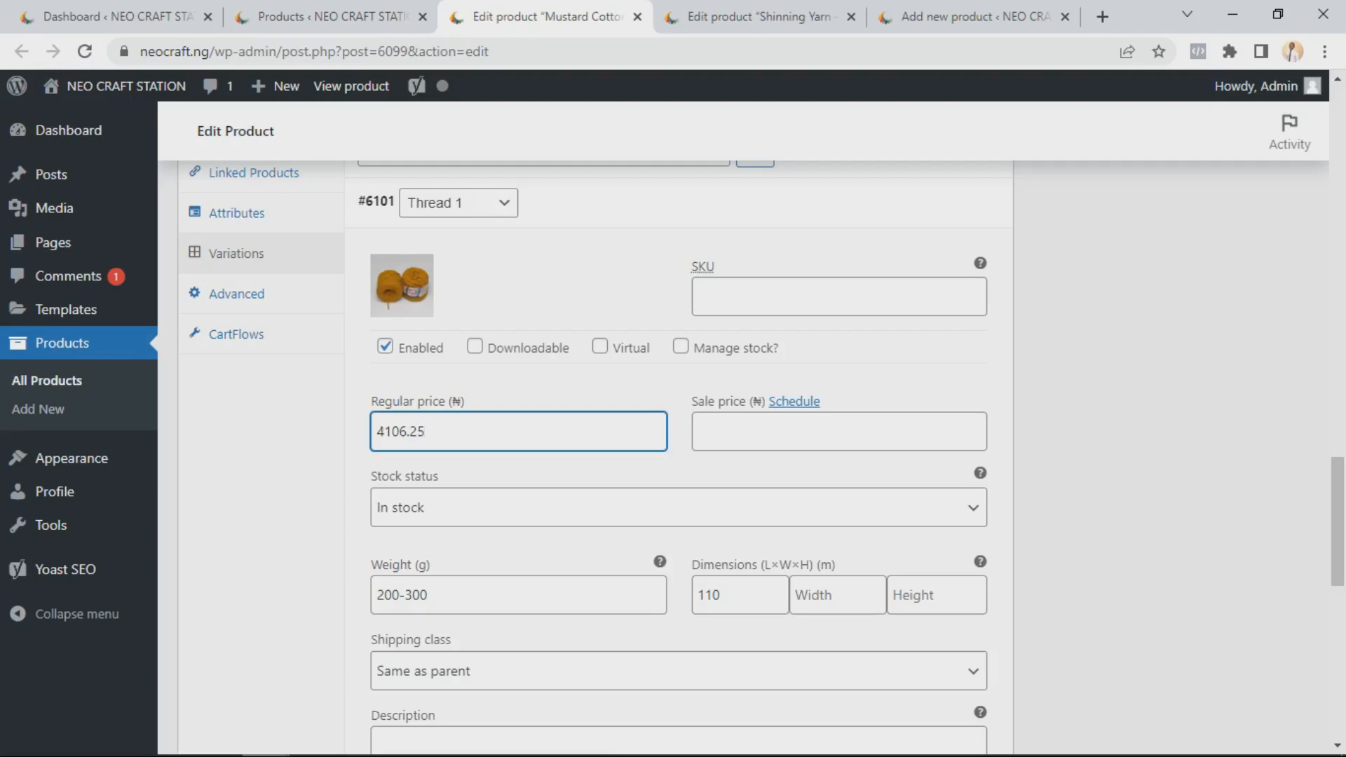
scroll(678, 455, down, 3)
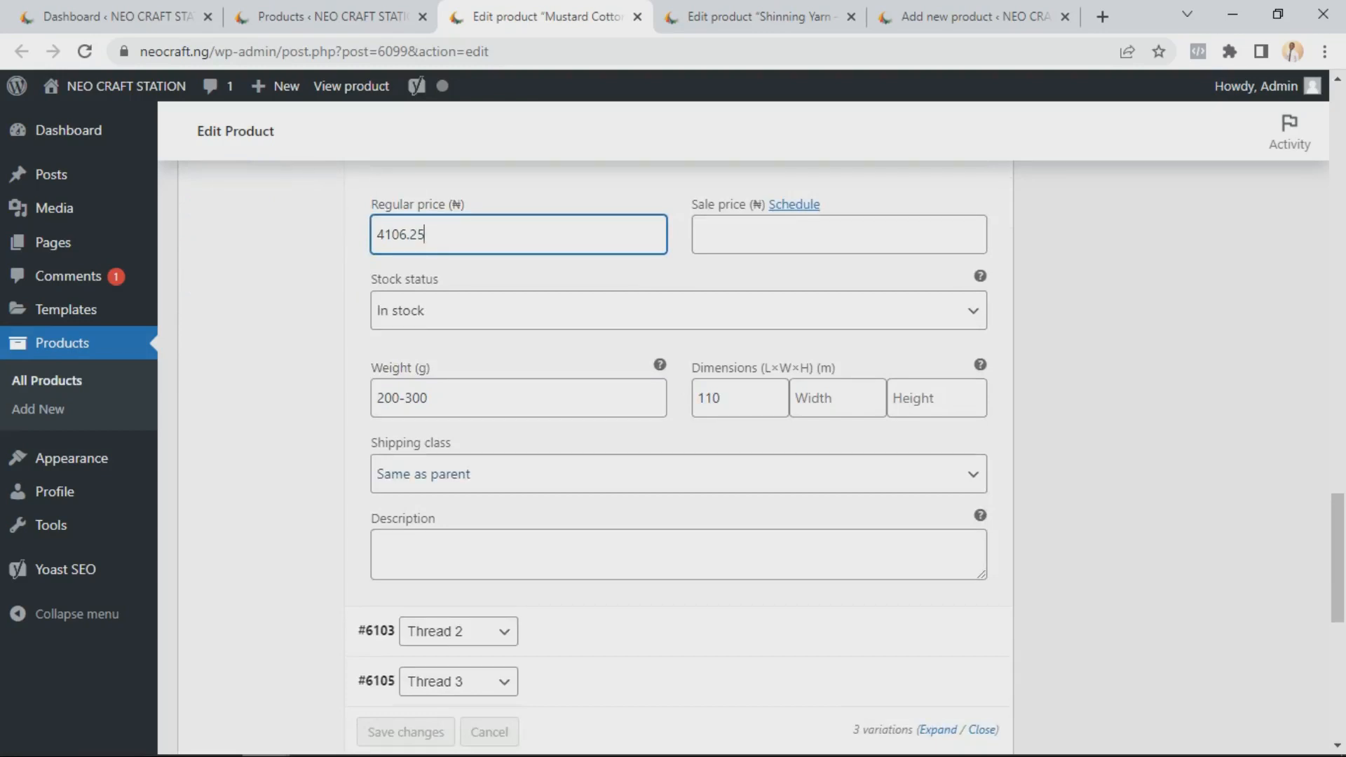
scroll(678, 455, up, 4)
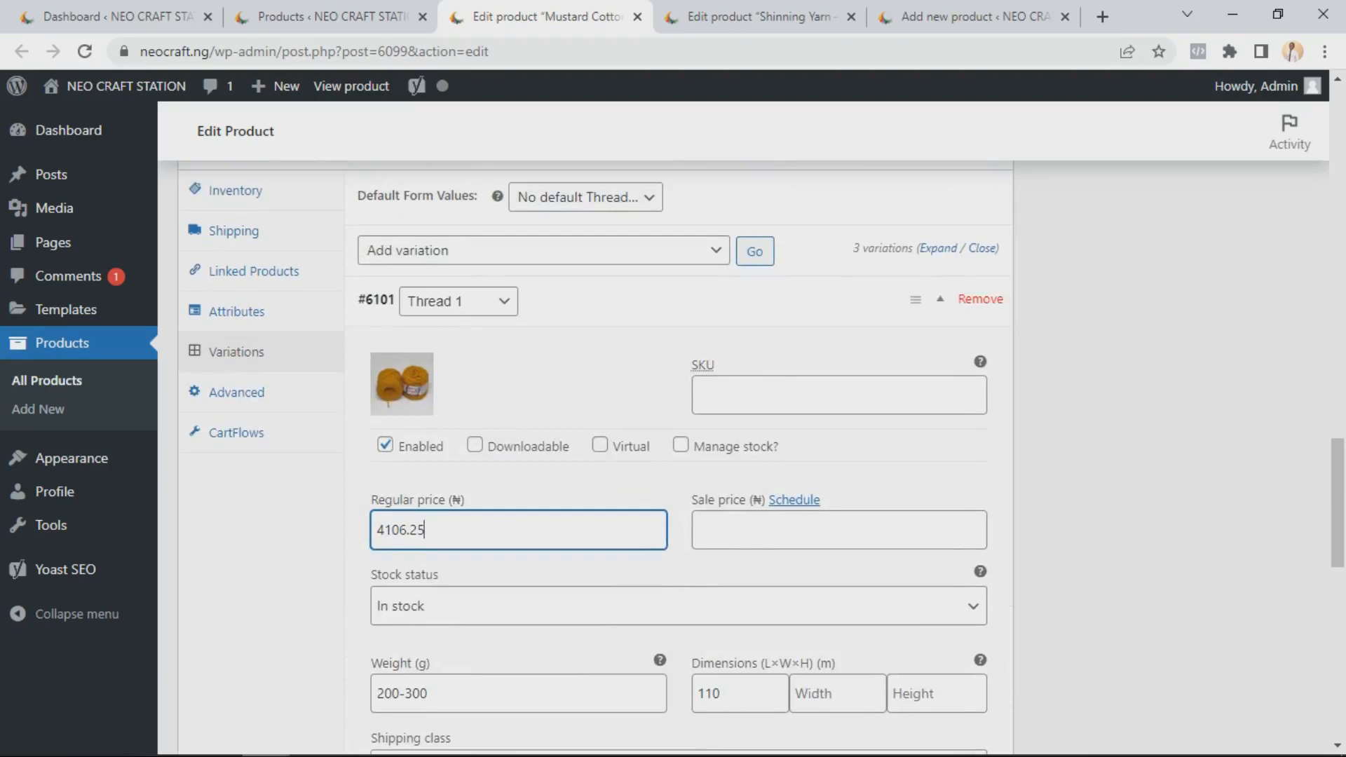
click(940, 299)
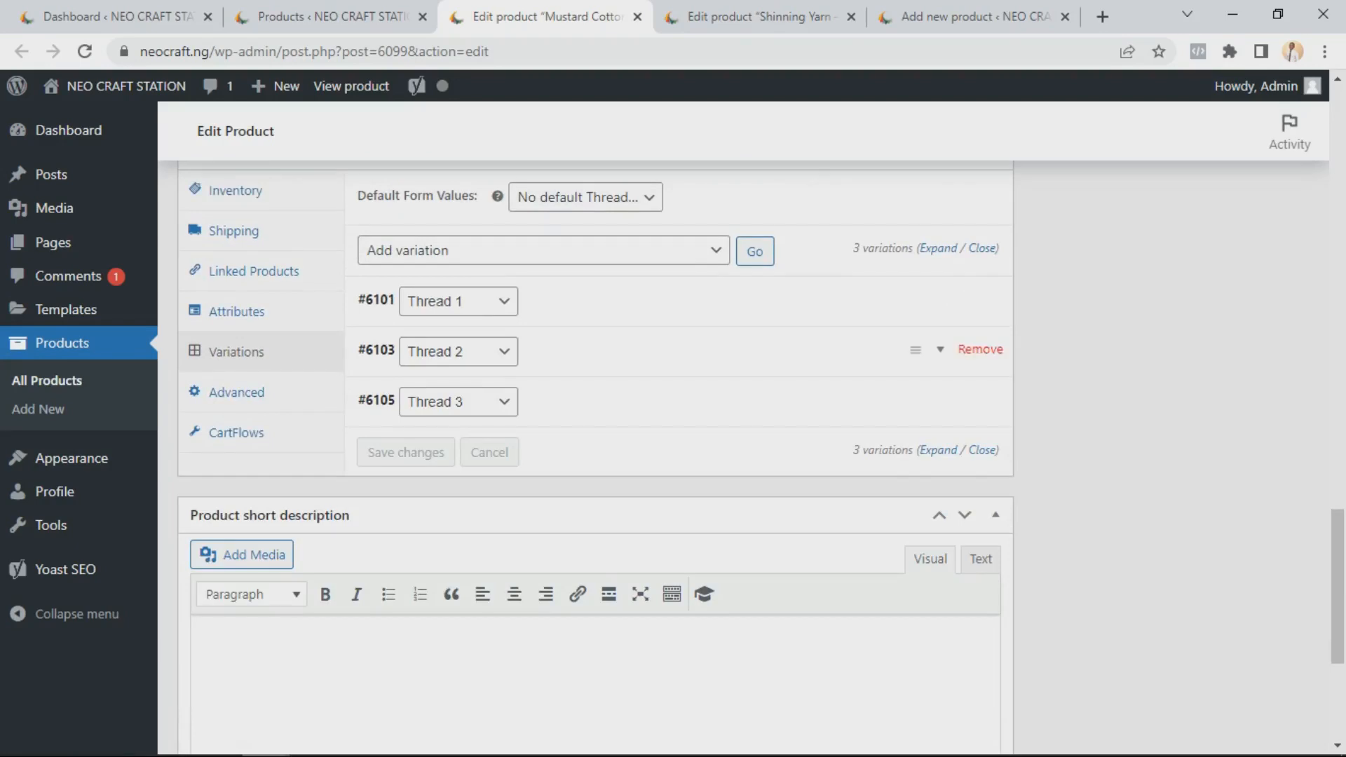
Expand the Thread 2 variation, review its stock status options keeping In stock, and collapse it again
click(939, 349)
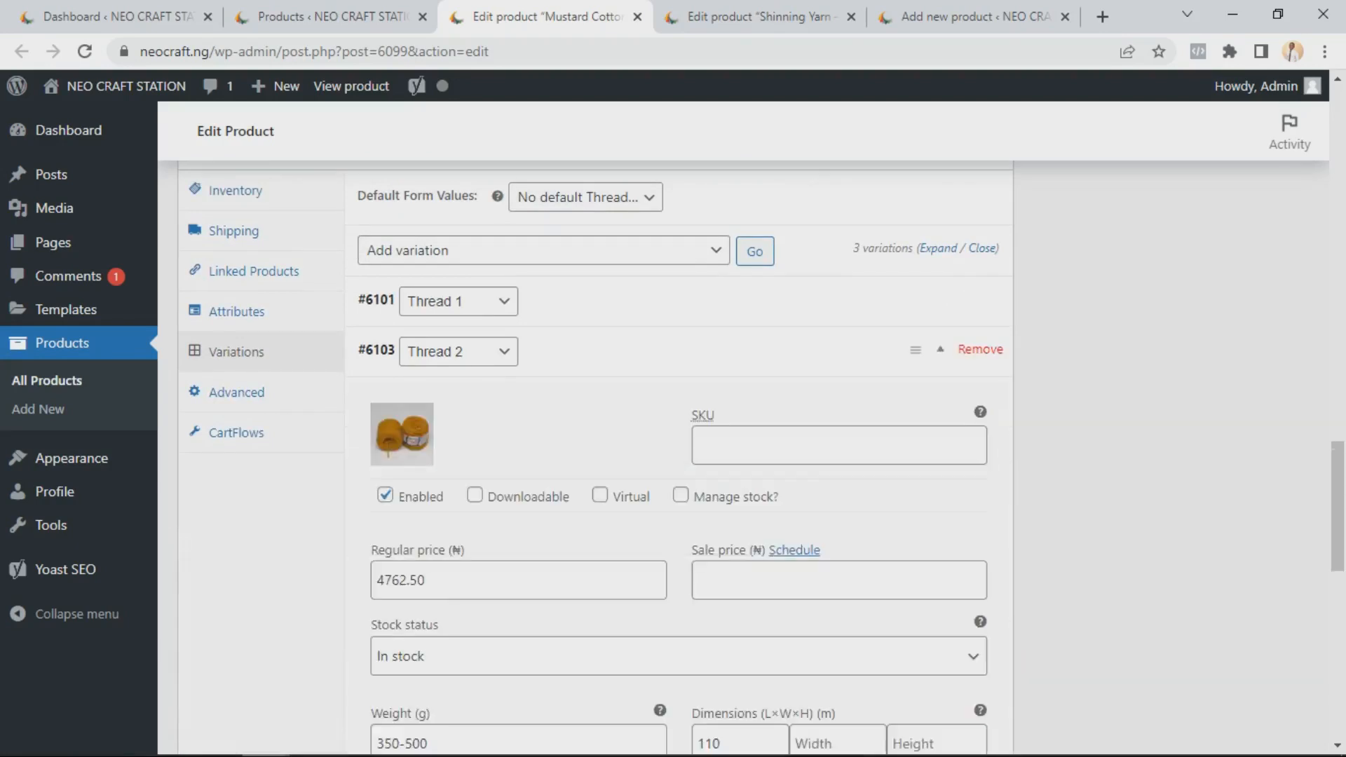
scroll(526, 397, down, 1)
scroll(525, 398, down, 1)
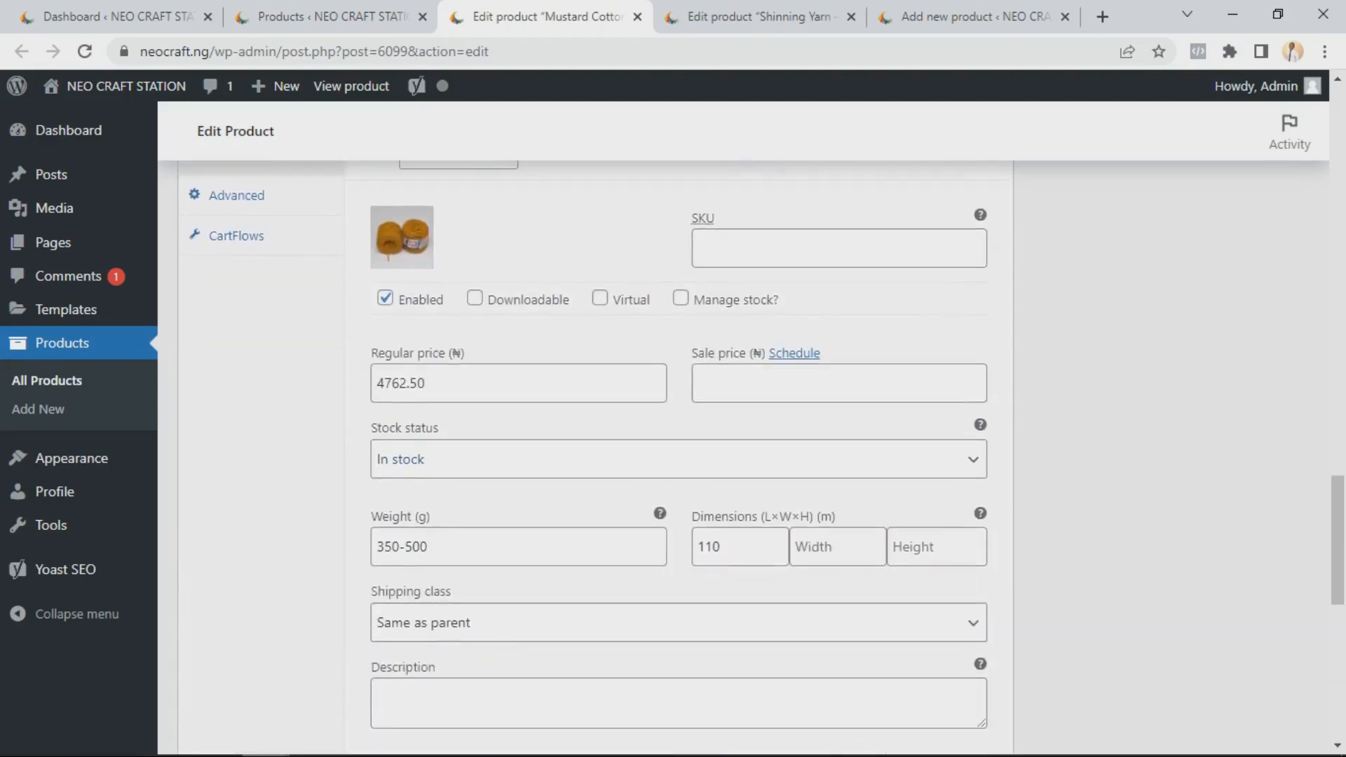
scroll(678, 458, down, 1)
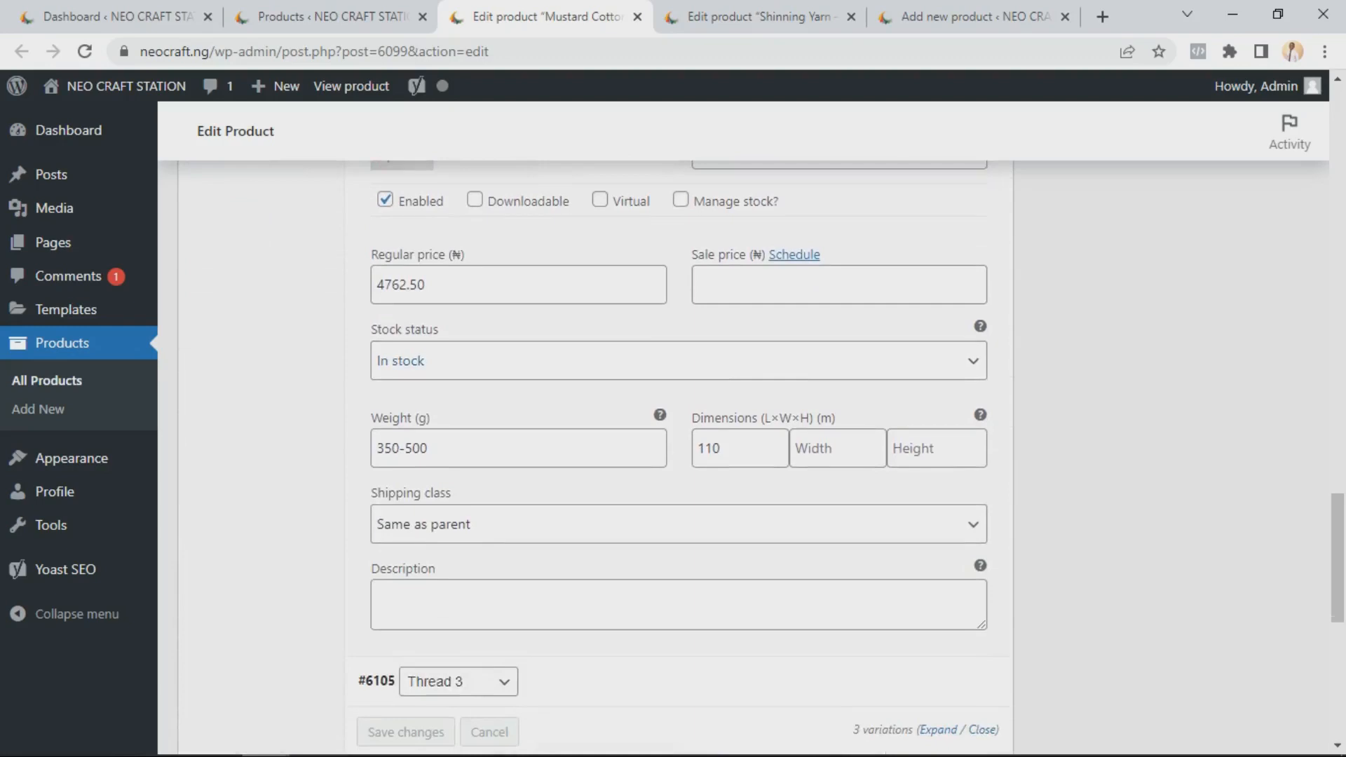
click(679, 361)
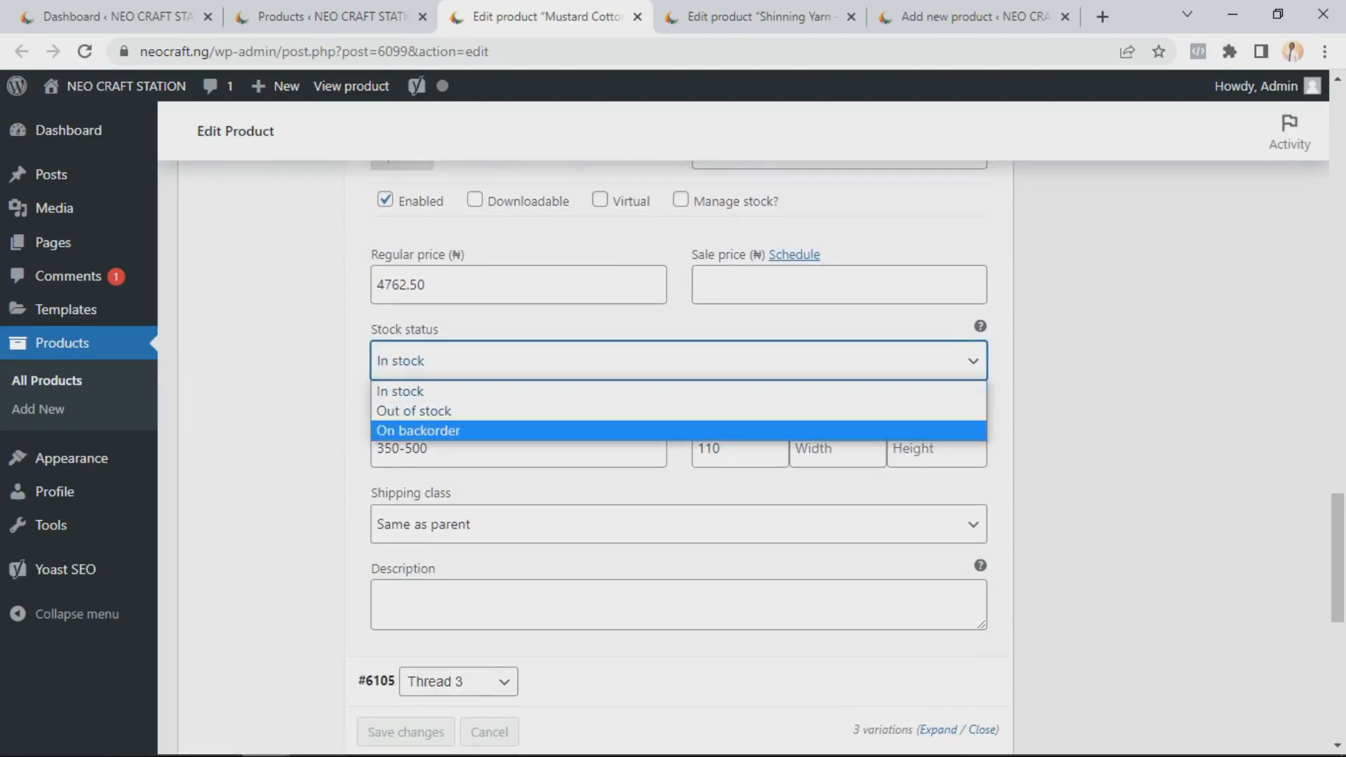
click(679, 391)
scroll(678, 458, up, 1)
scroll(678, 459, up, 1)
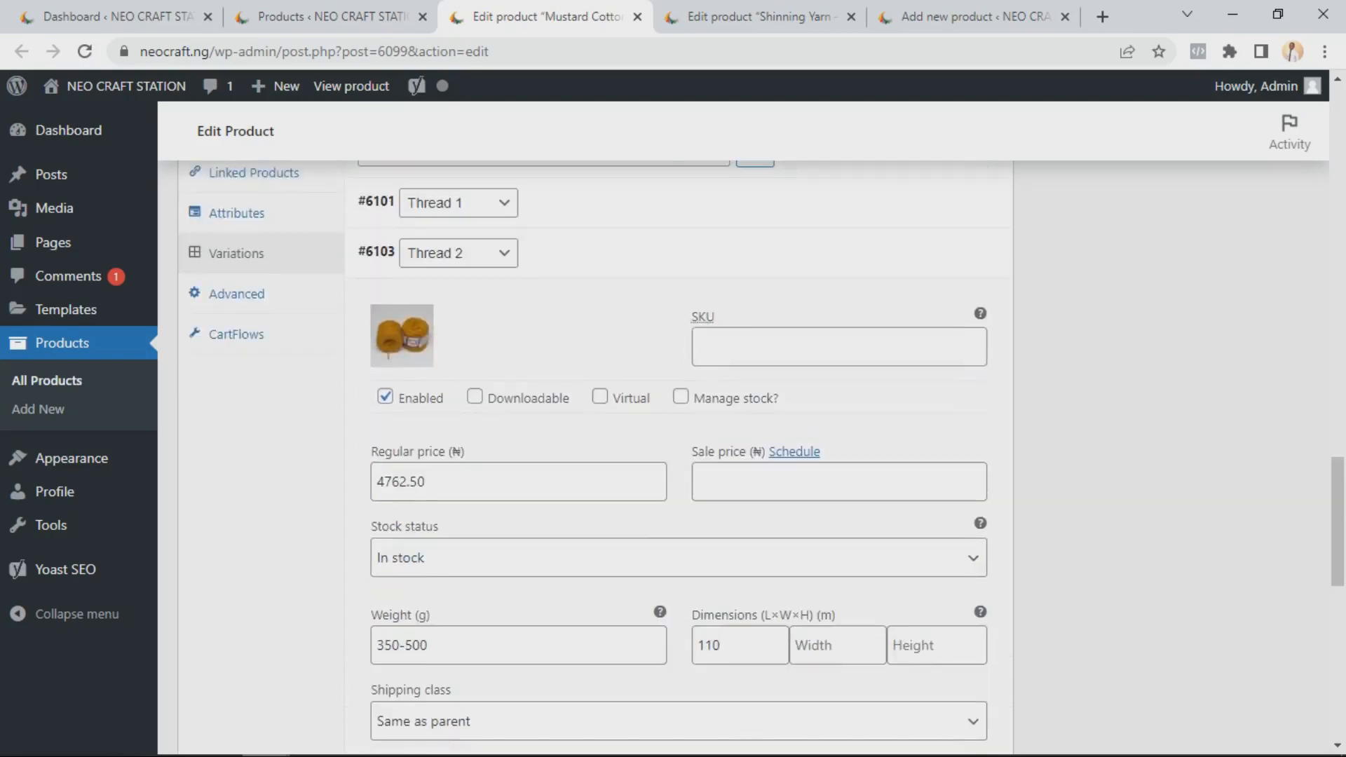
click(940, 251)
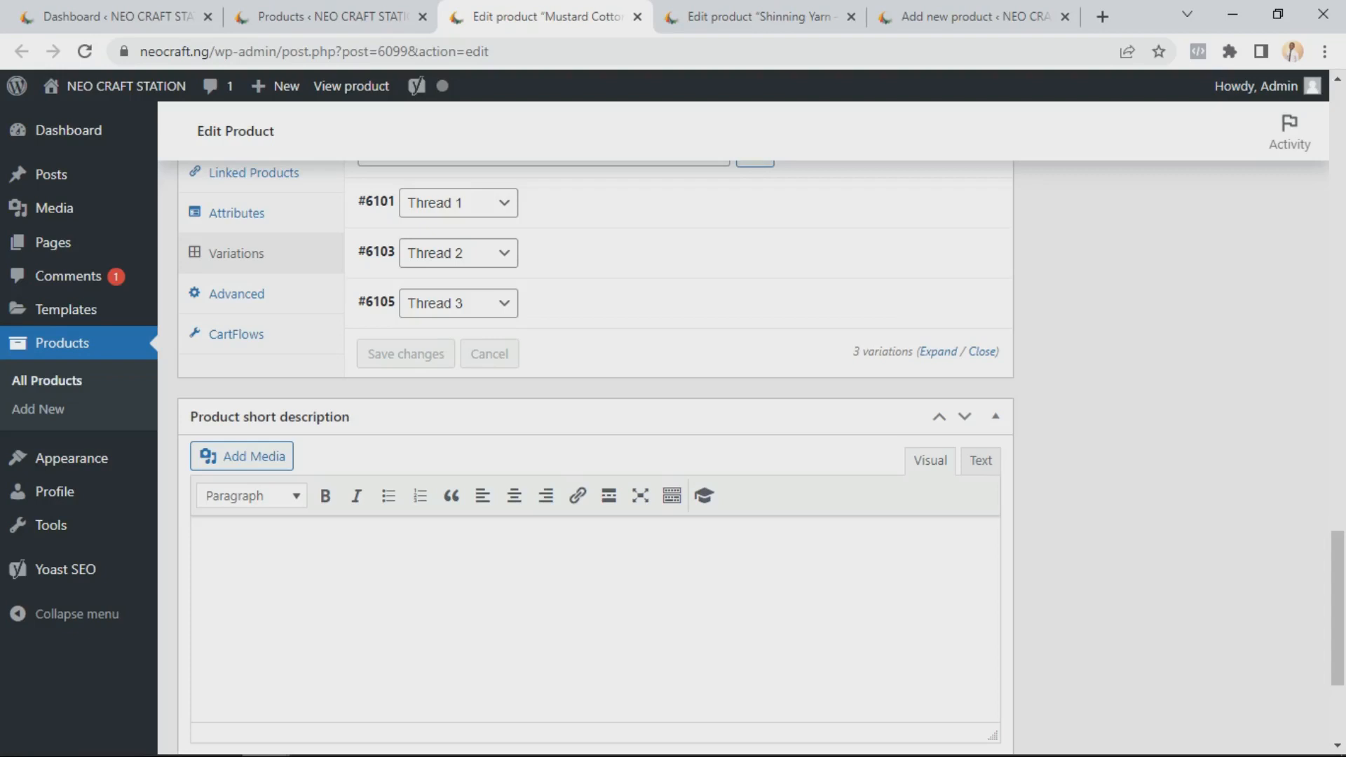
Scroll through the product short description, reviews and SEO sections of the edit page
scroll(596, 456, down, 3)
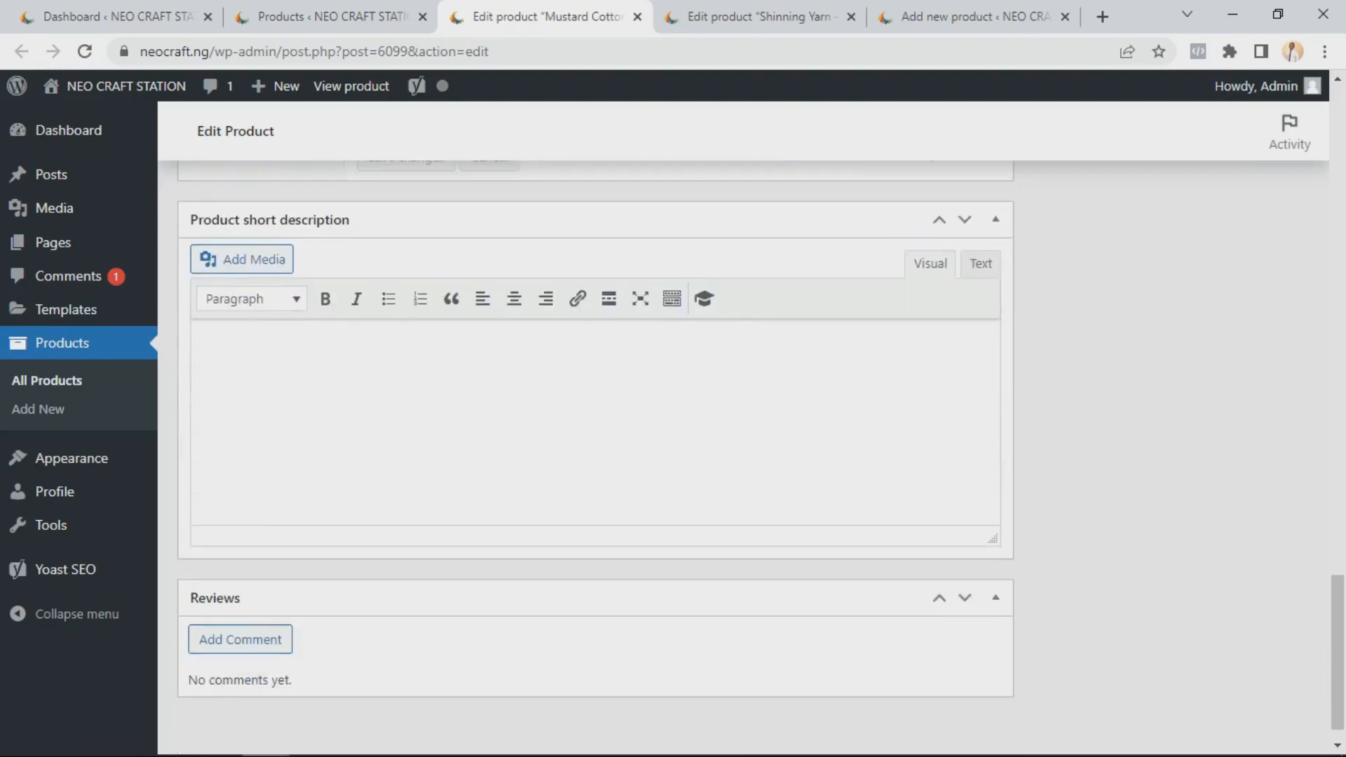
scroll(596, 420, down, 1)
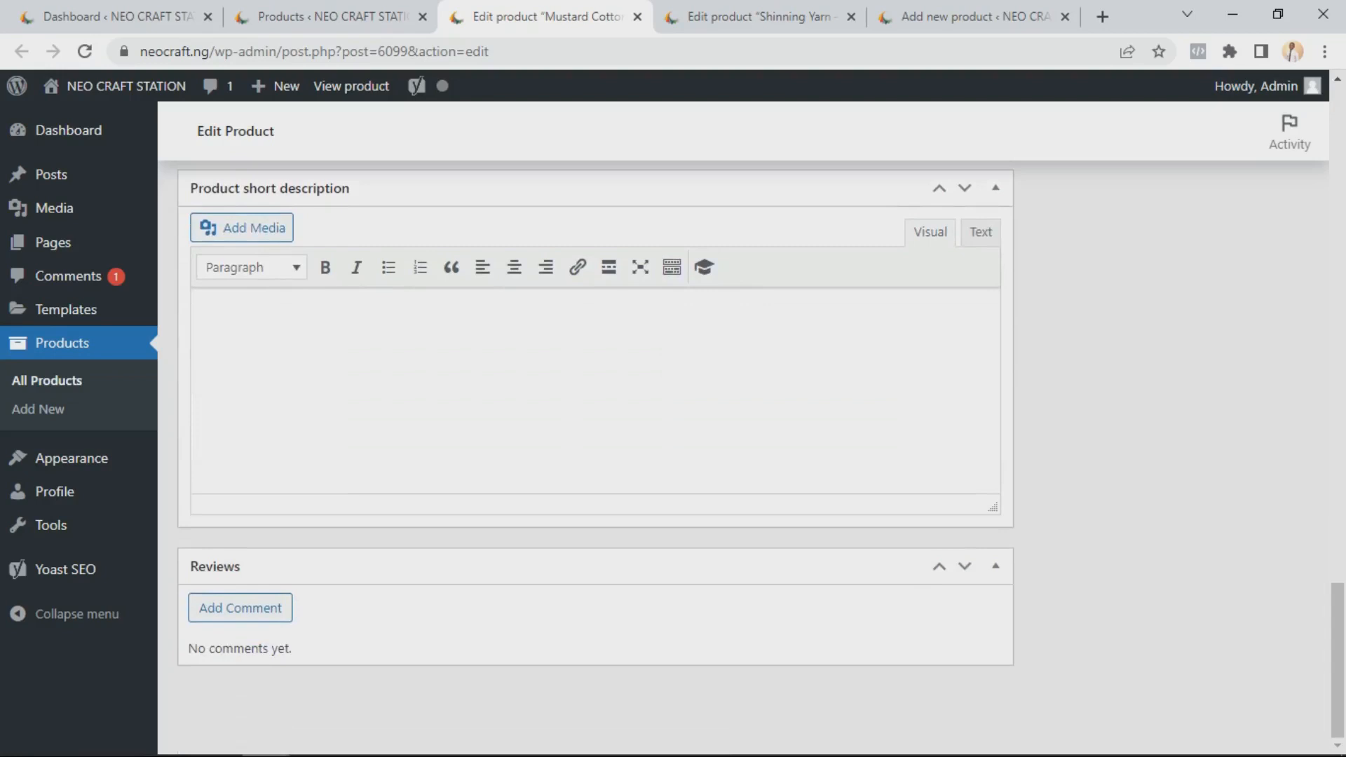
scroll(595, 455, up, 1)
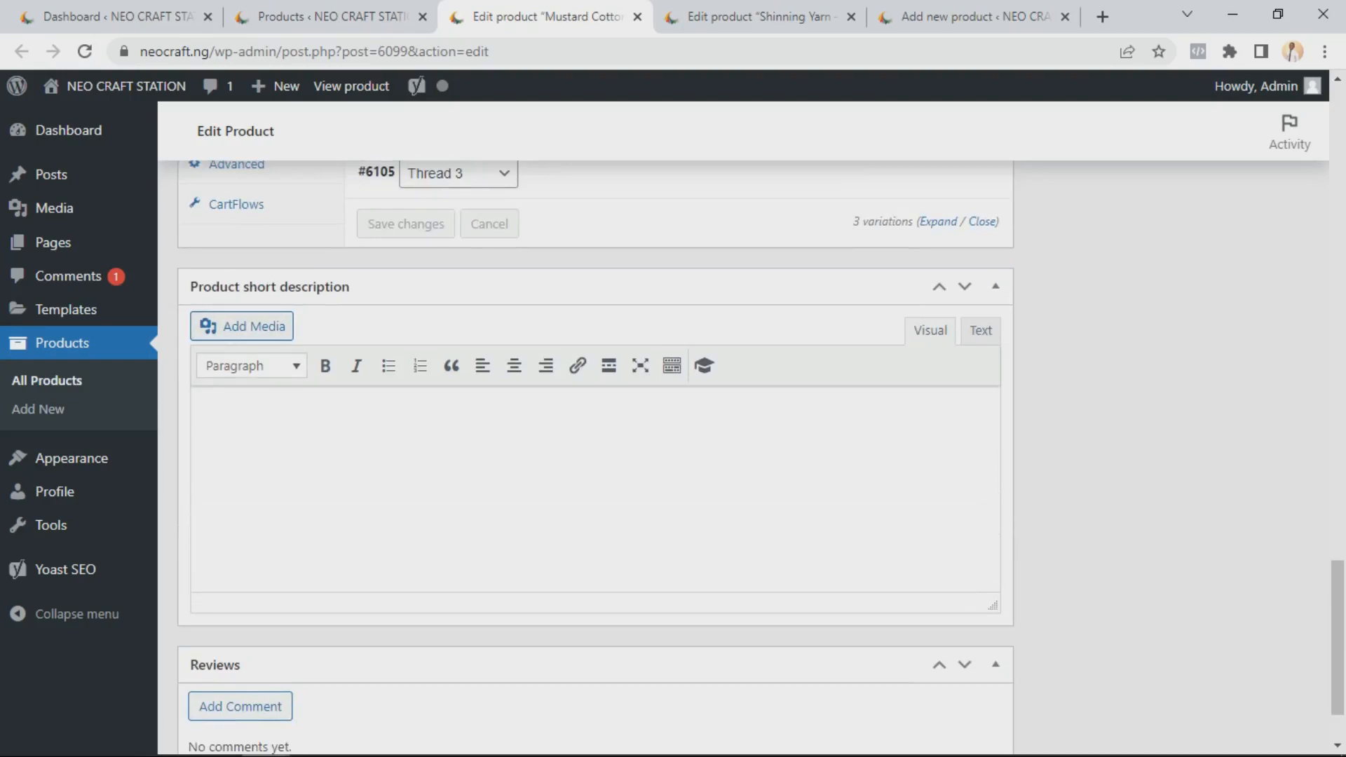
scroll(596, 456, up, 6)
scroll(596, 455, up, 6)
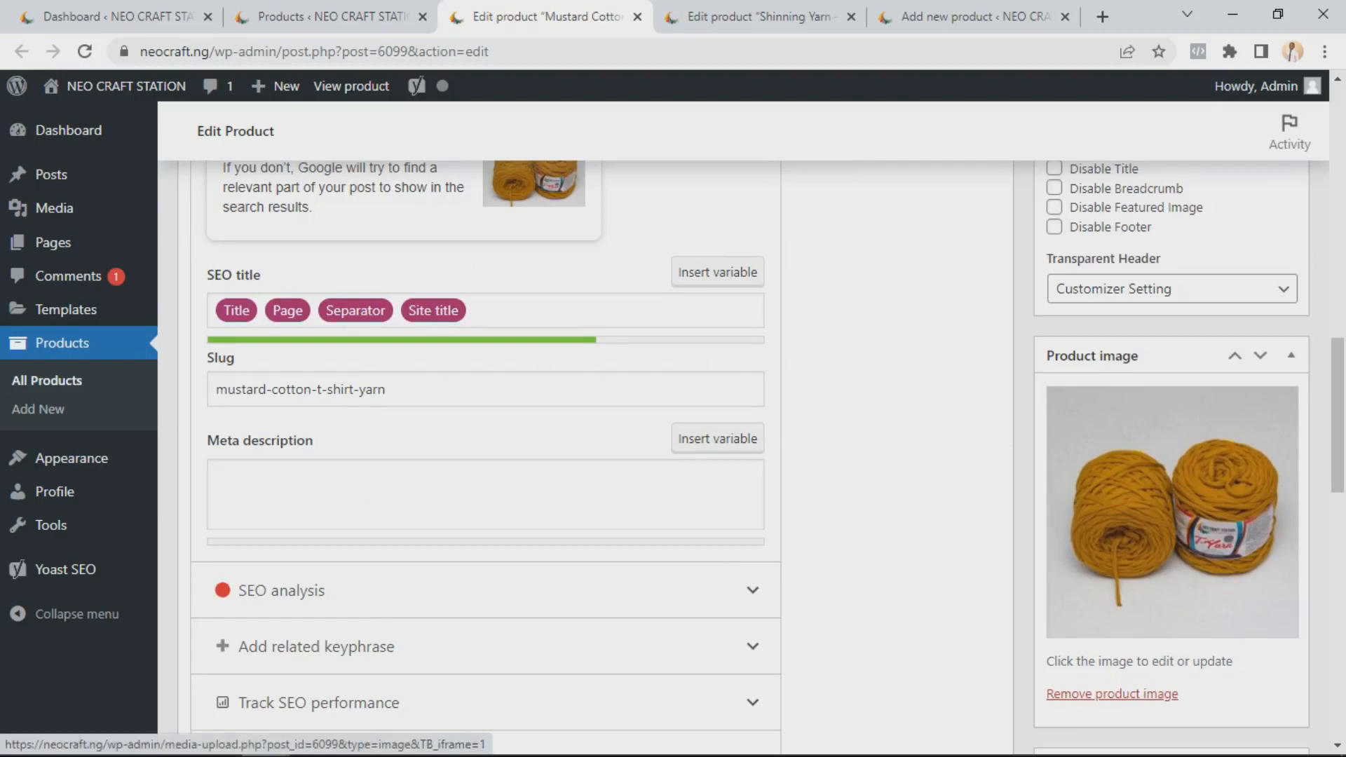
scroll(1172, 511, down, 1)
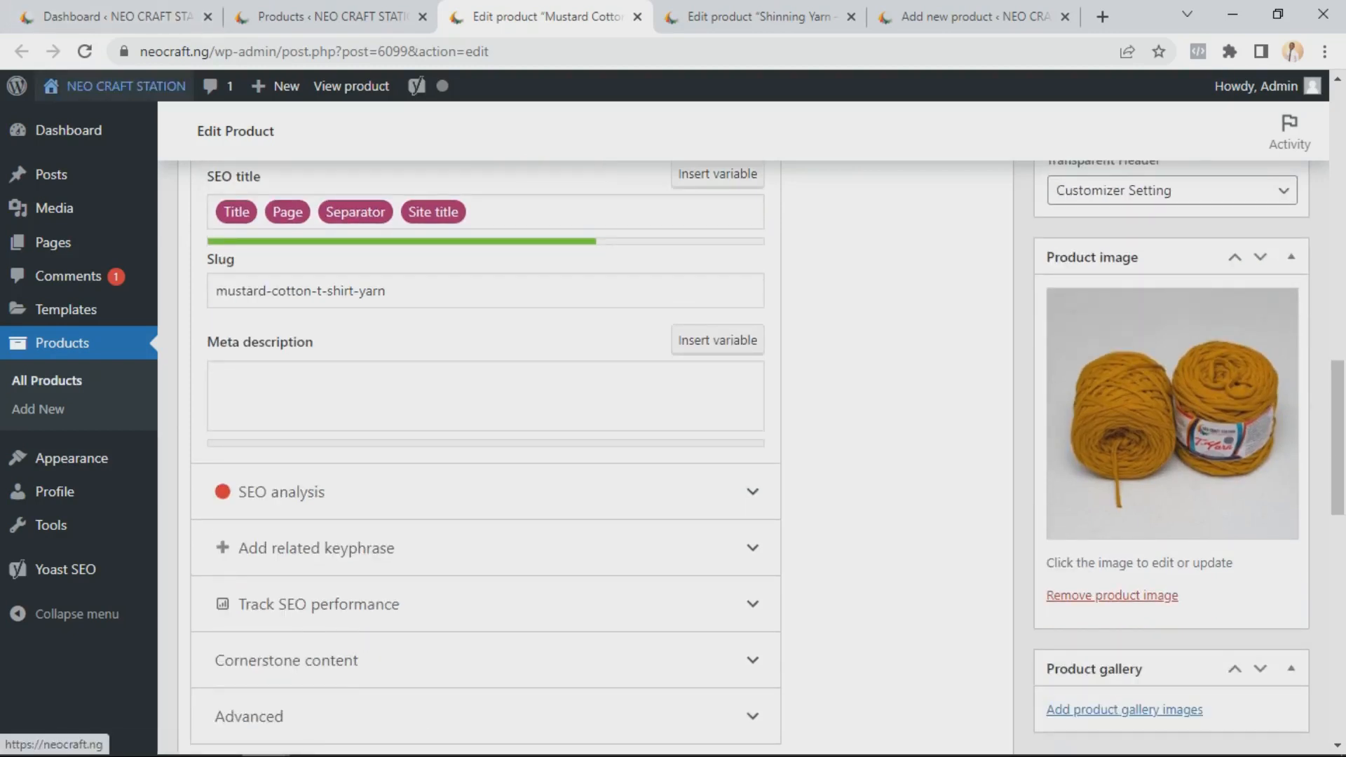
Open the NEO CRAFT STATION storefront in a new browser tab
mouse_move(119, 86)
right_click(105, 120)
click(181, 133)
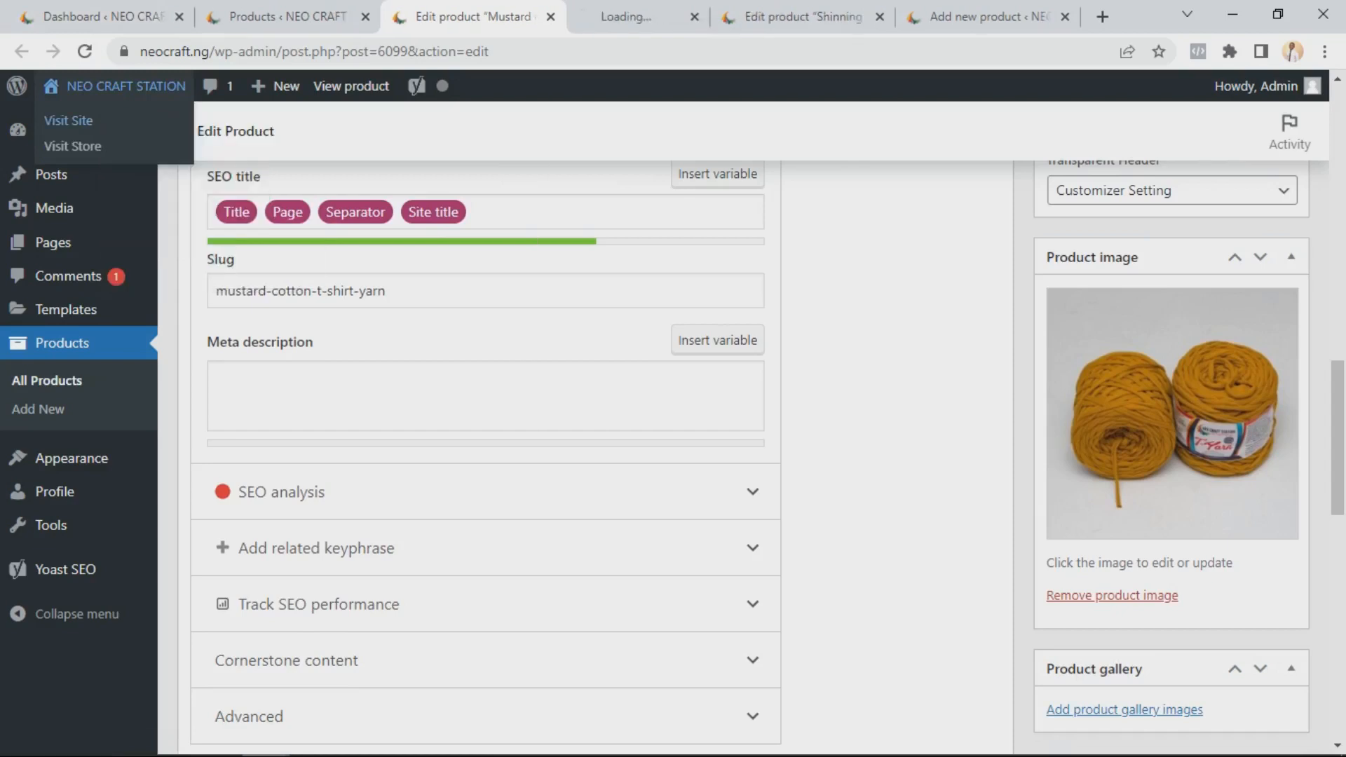
Move the storefront tab to the end of the tab row and return to the Mustard Cotton T-shirt Yarn edit page
drag(631, 16, 981, 17)
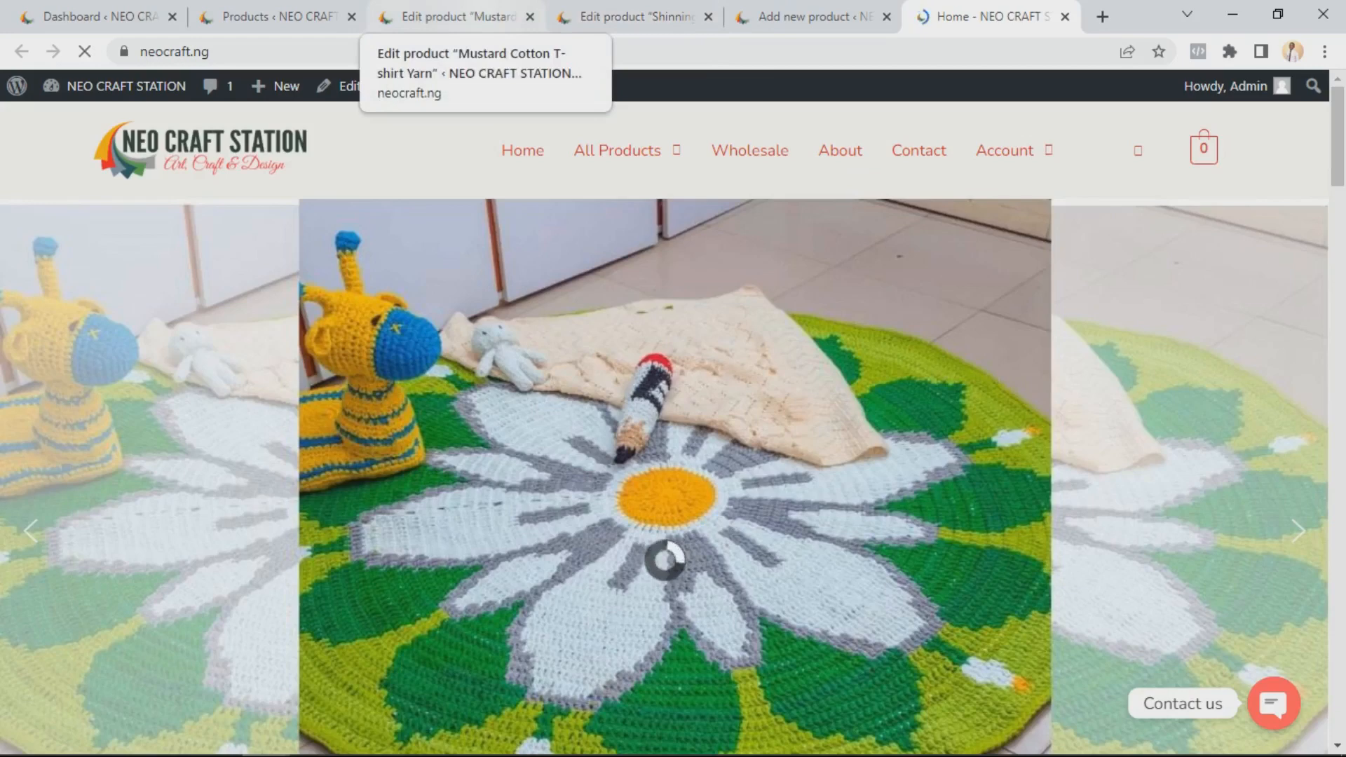
click(456, 17)
scroll(596, 421, down, 3)
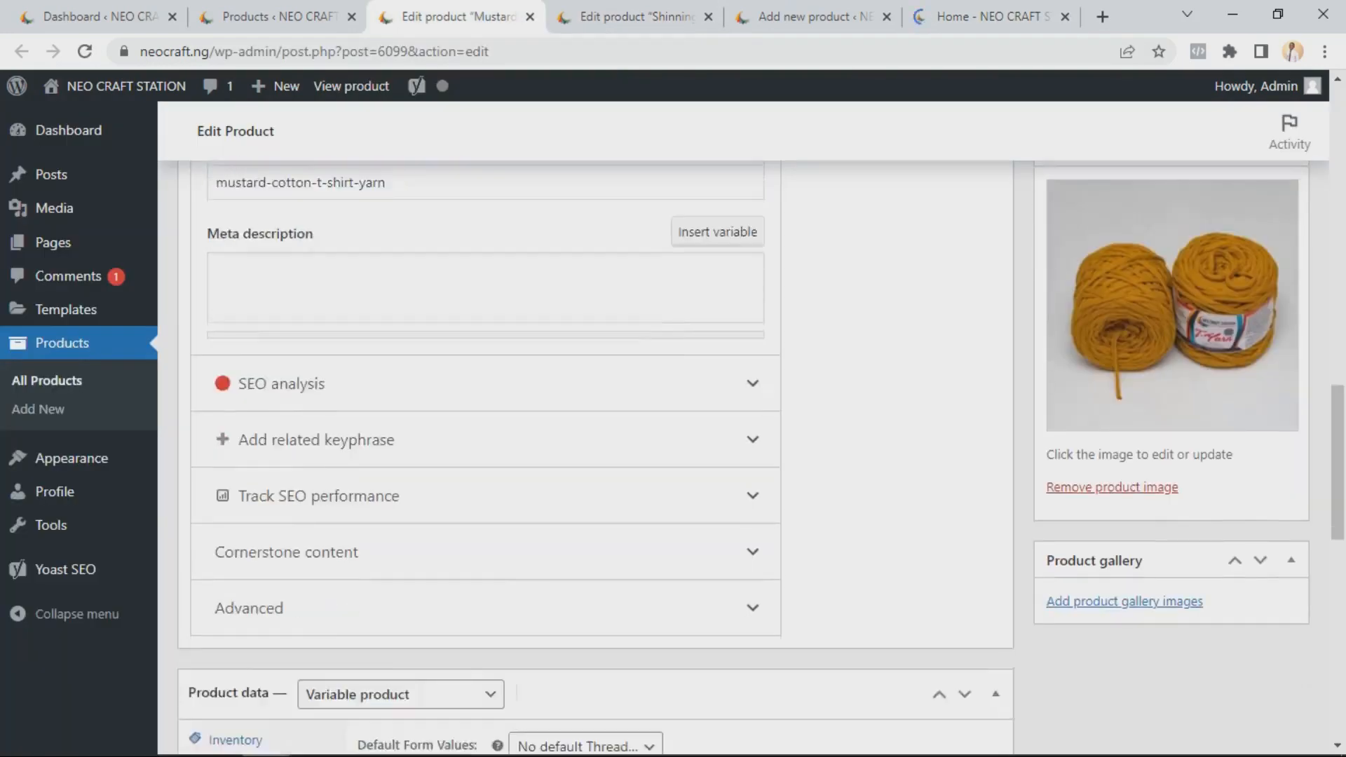
scroll(1172, 414, up, 3)
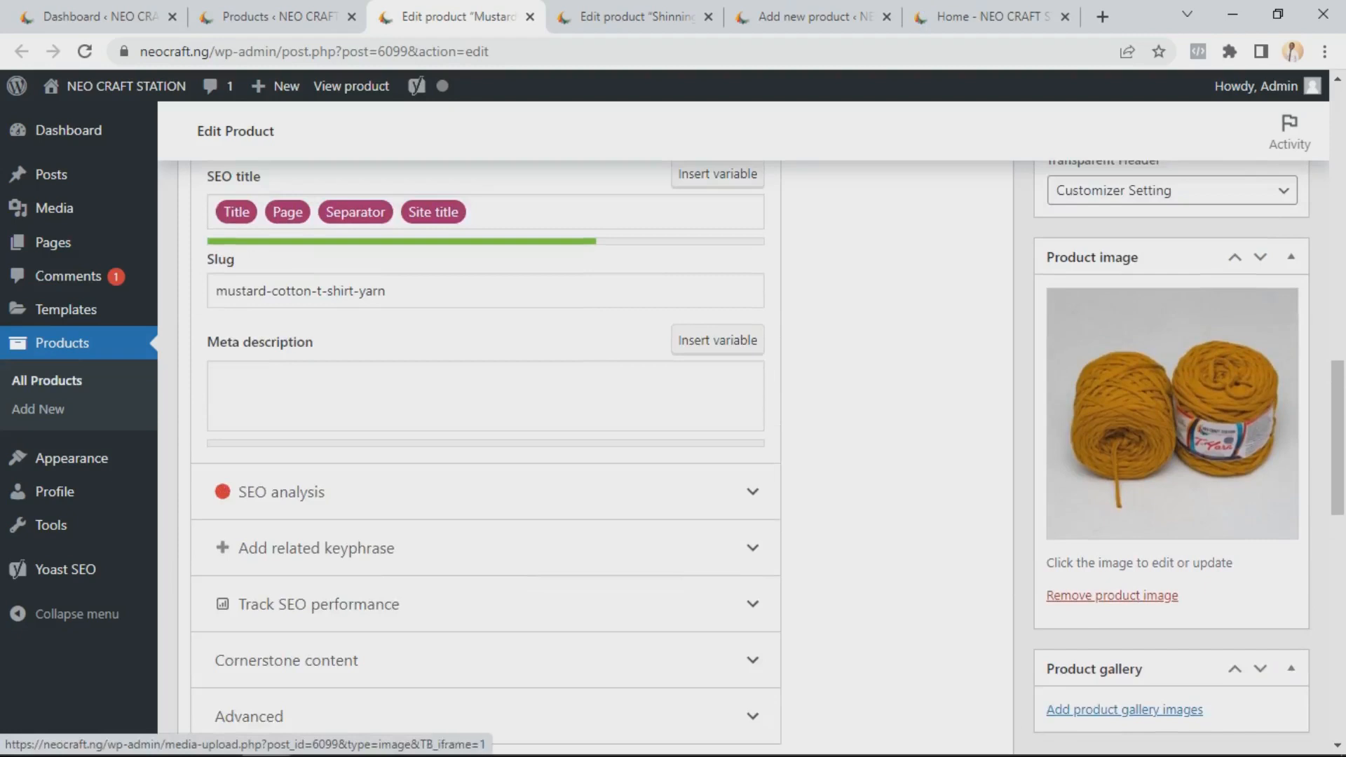
Open the product image media dialog, view its Upload files option, and close it
click(1172, 414)
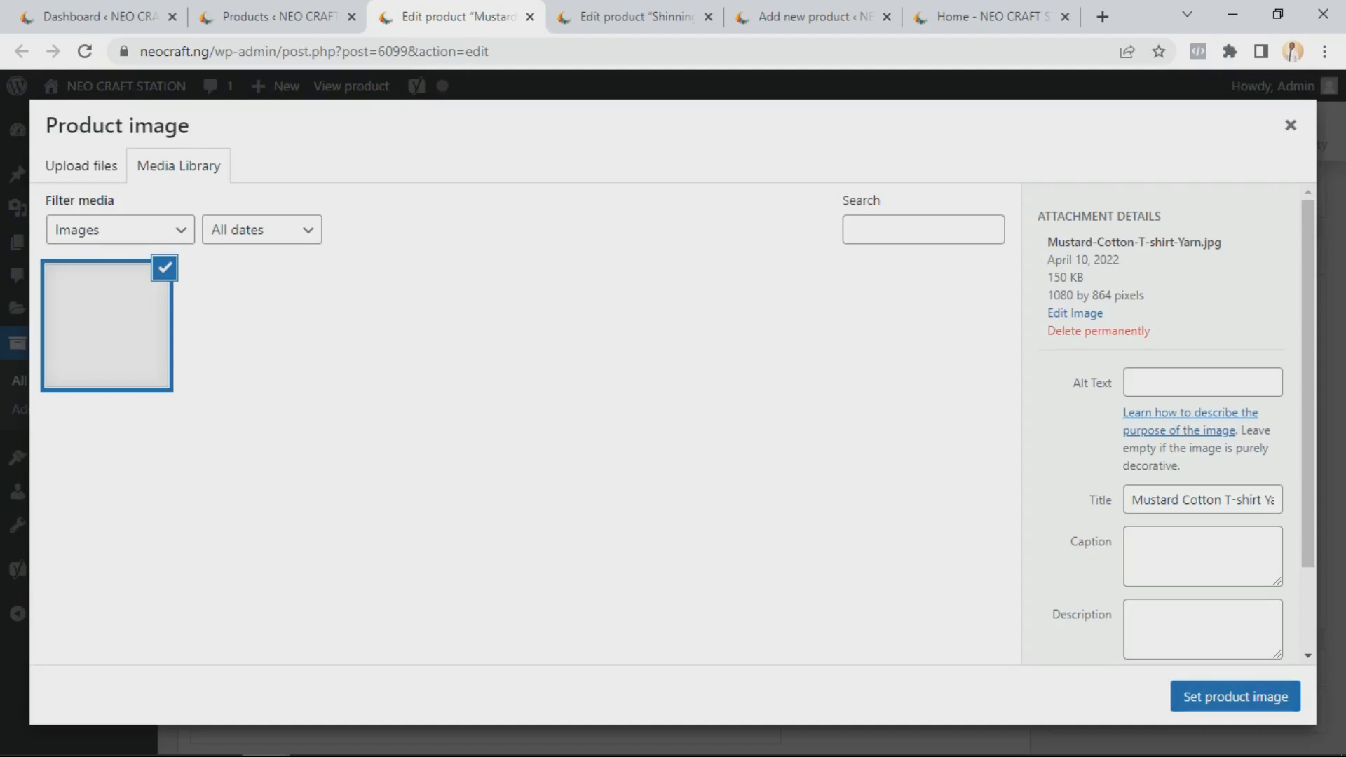
click(82, 166)
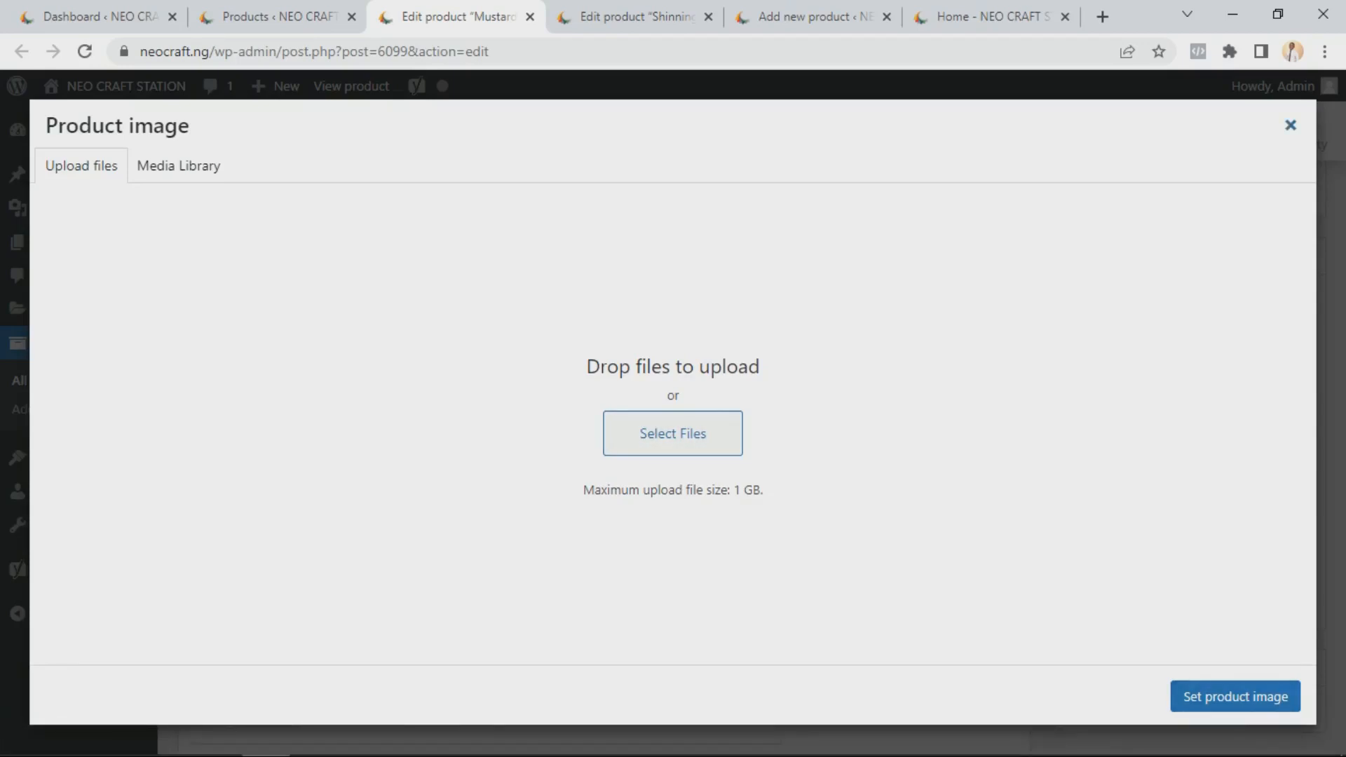
click(1290, 125)
Scroll up the edit page and through the product categories list to examine the product's assigned categories
scroll(743, 428, down, 4)
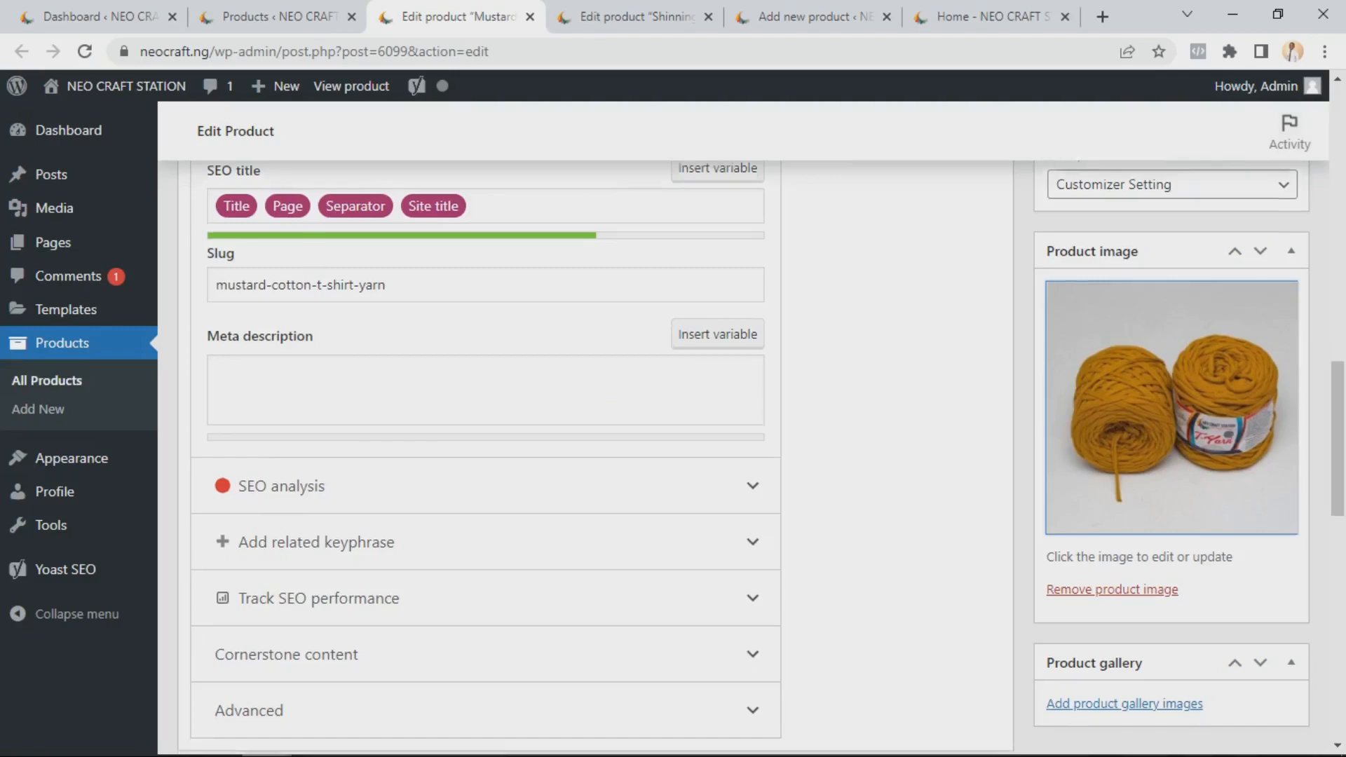
scroll(742, 456, up, 10)
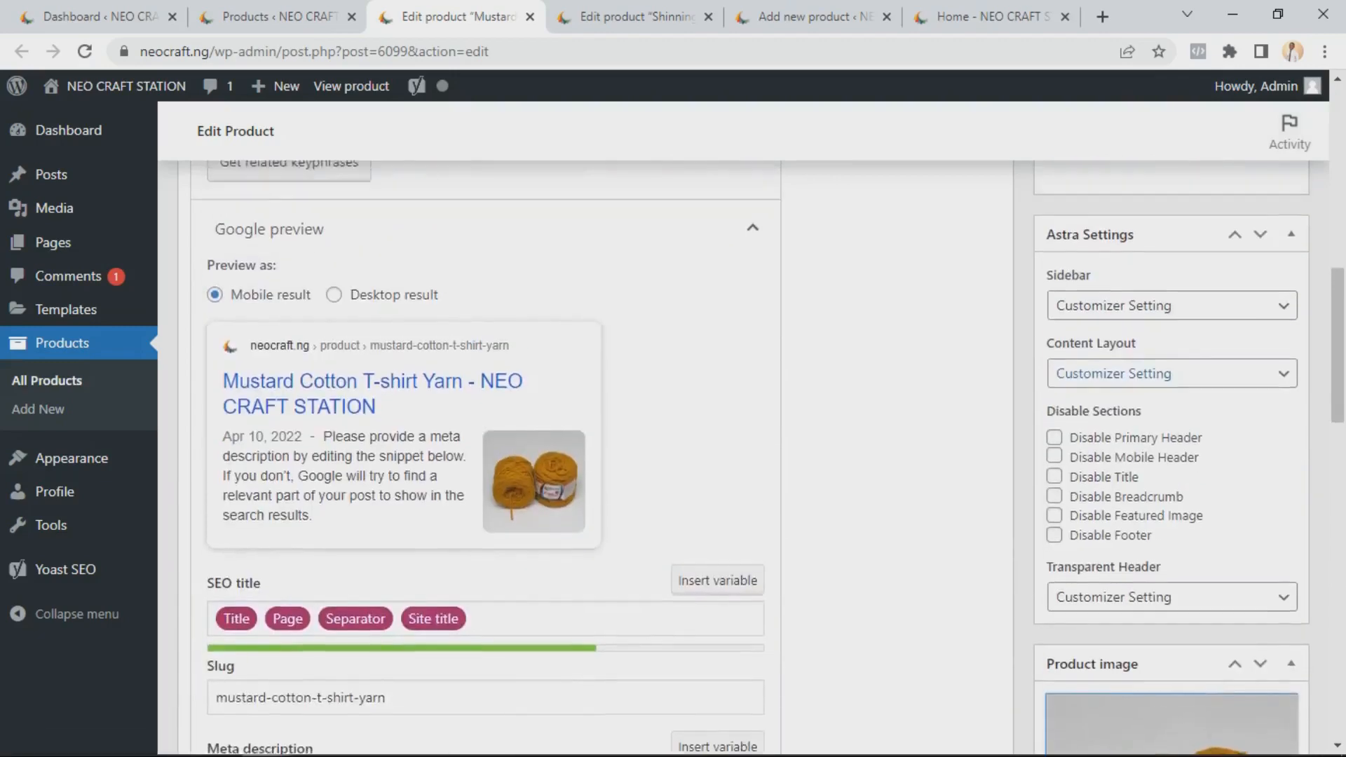
scroll(595, 420, up, 3)
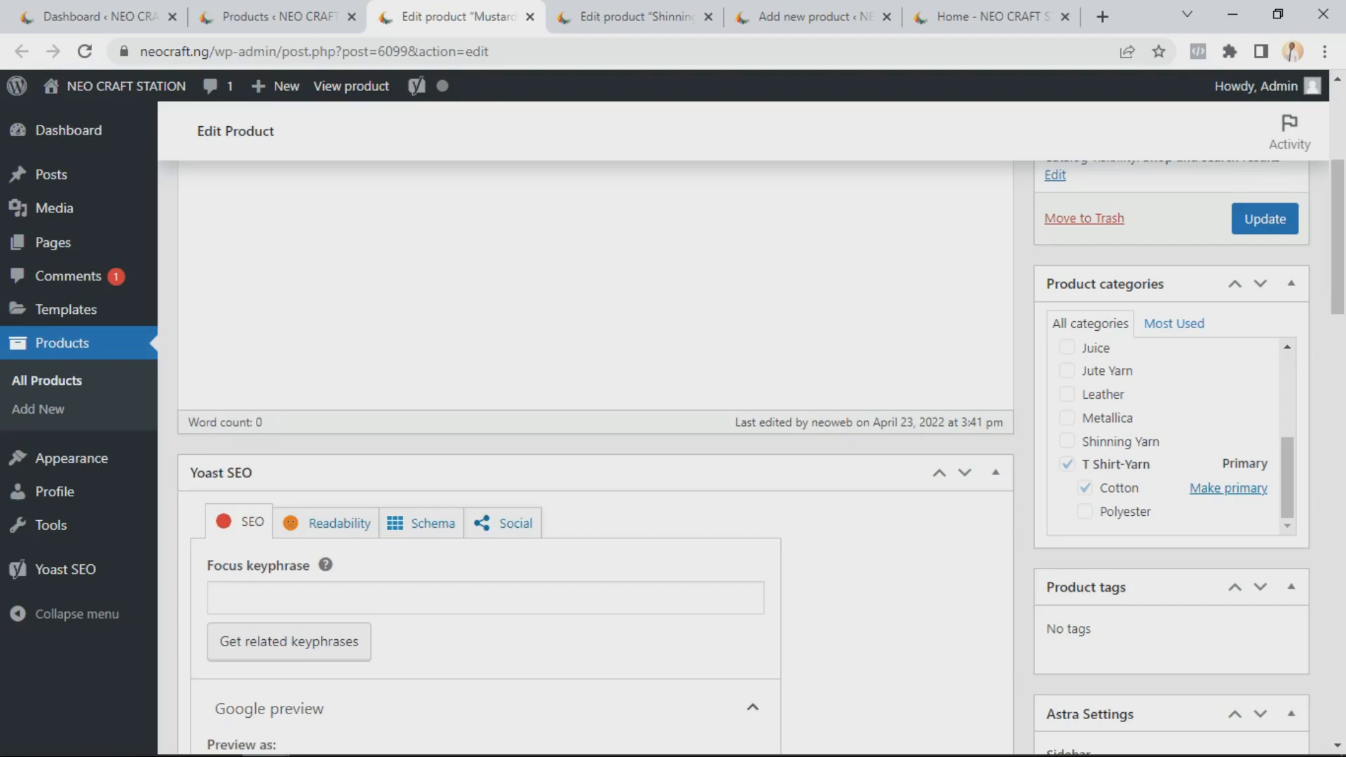
scroll(1163, 436, up, 3)
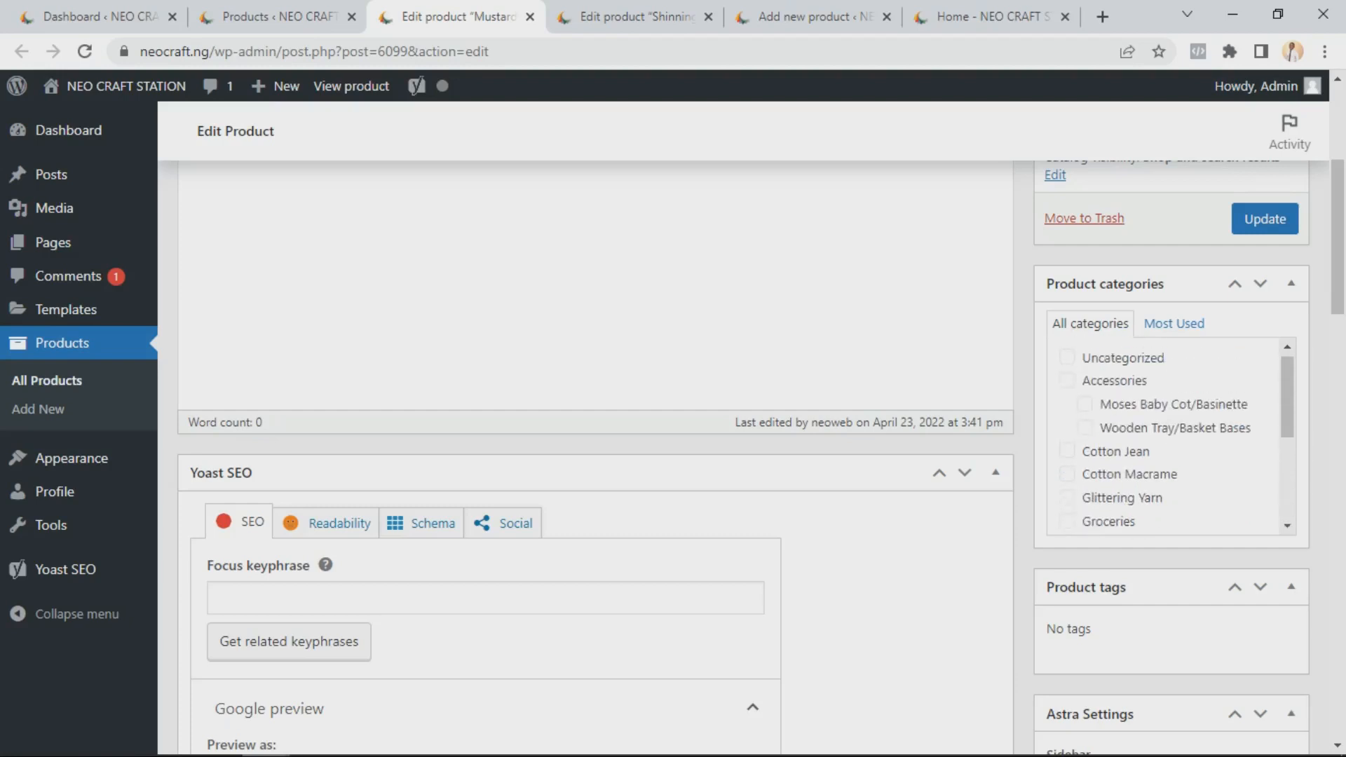
scroll(1163, 436, down, 2)
scroll(1163, 436, up, 2)
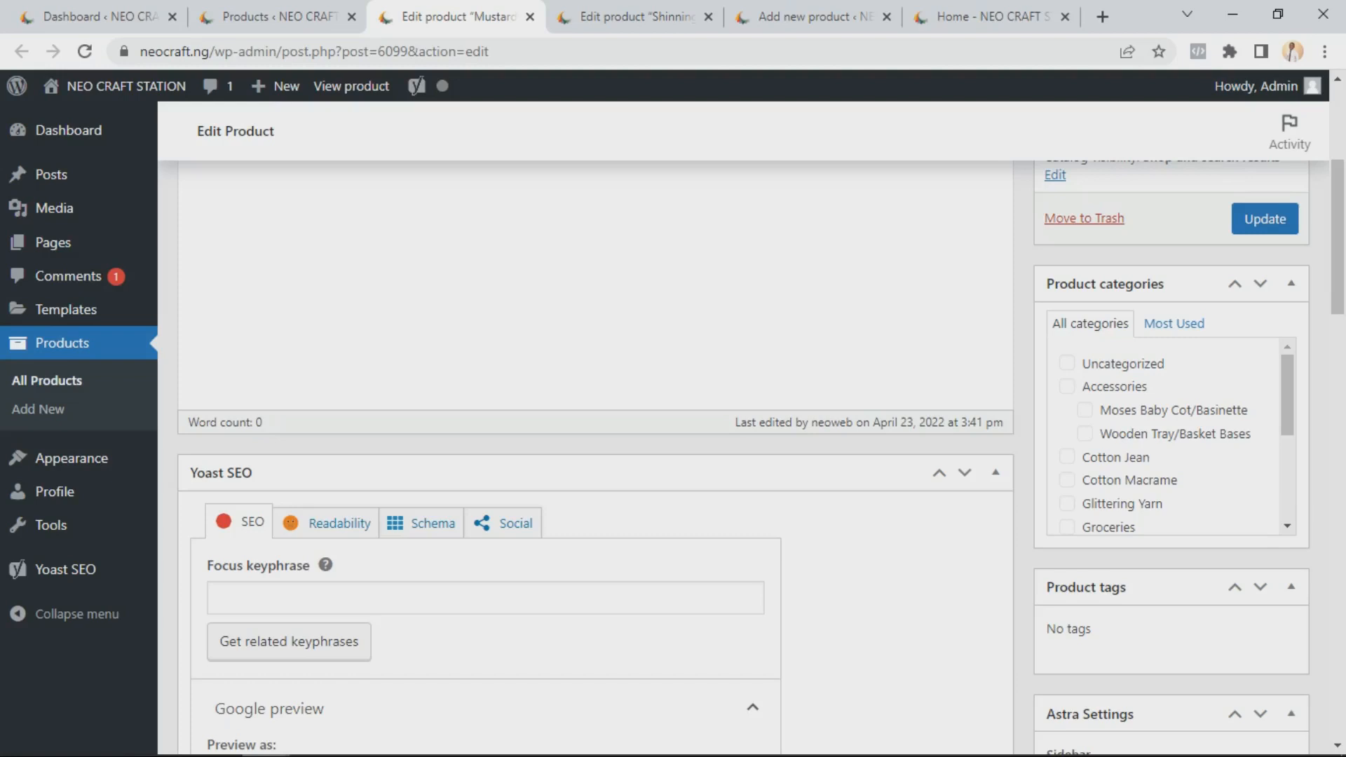
scroll(1164, 436, down, 1)
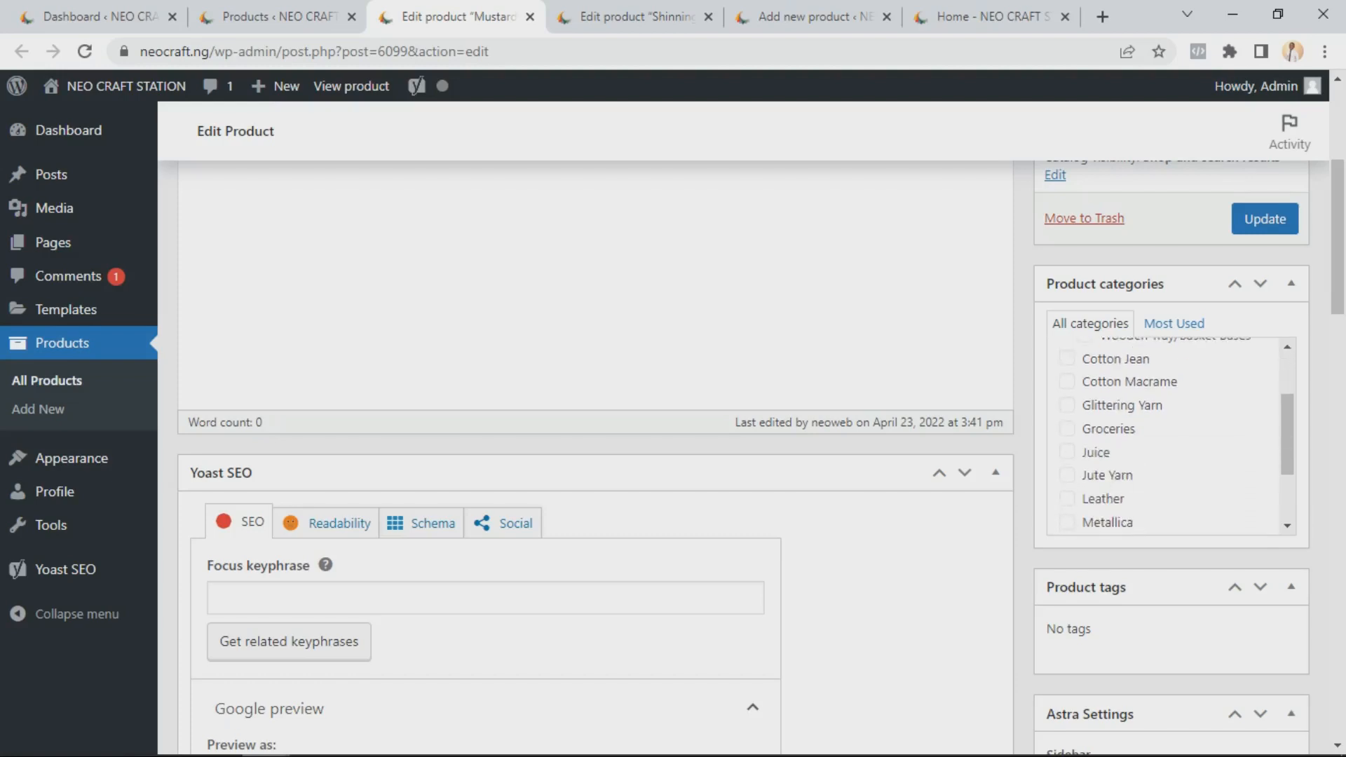
scroll(1163, 436, down, 1)
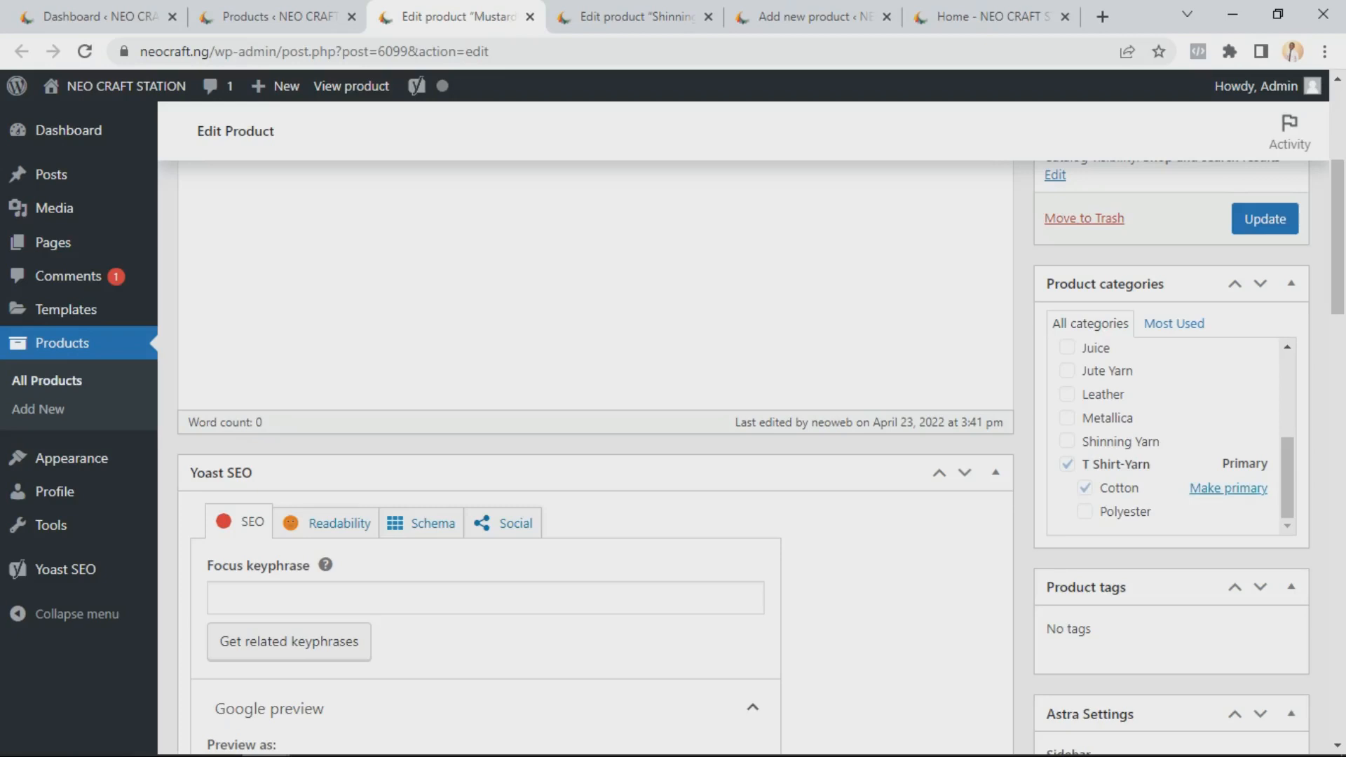
scroll(1167, 435, up, 2)
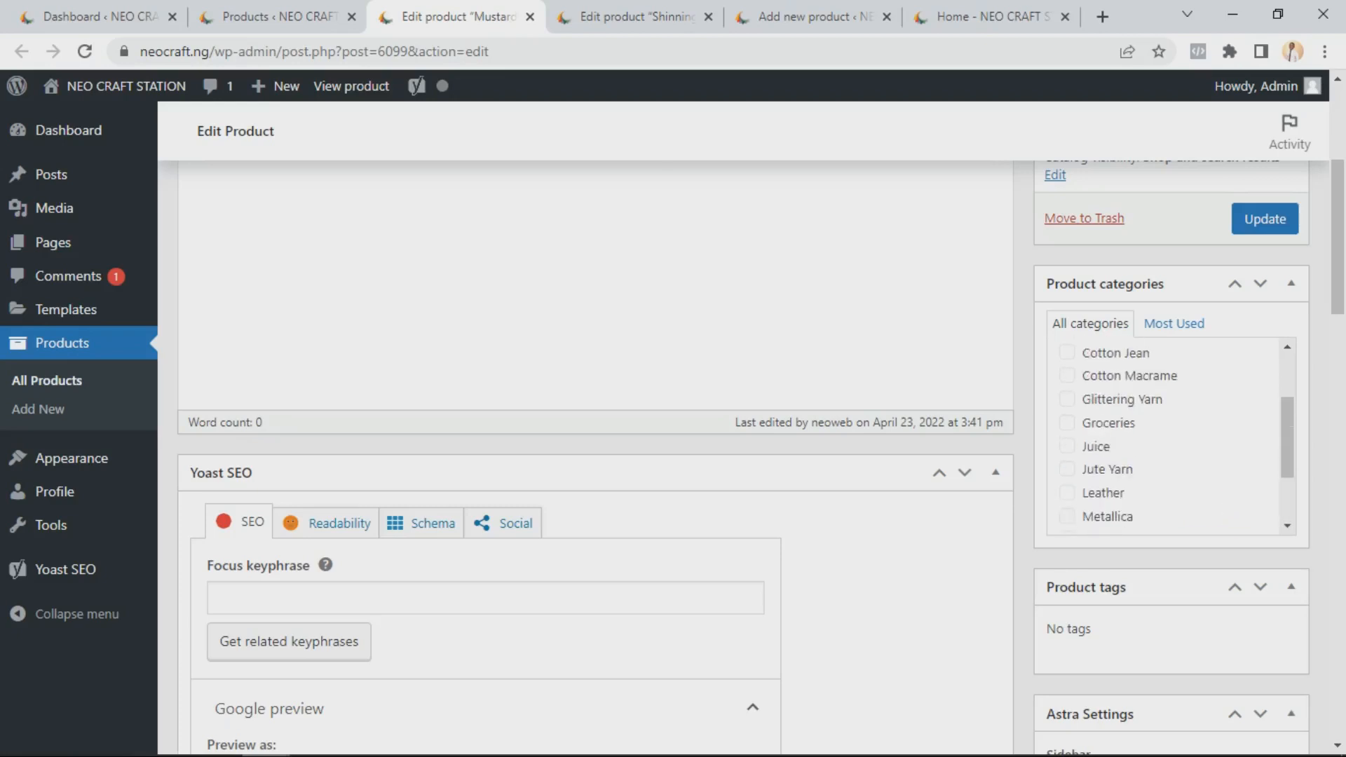
scroll(596, 421, up, 2)
scroll(595, 421, up, 3)
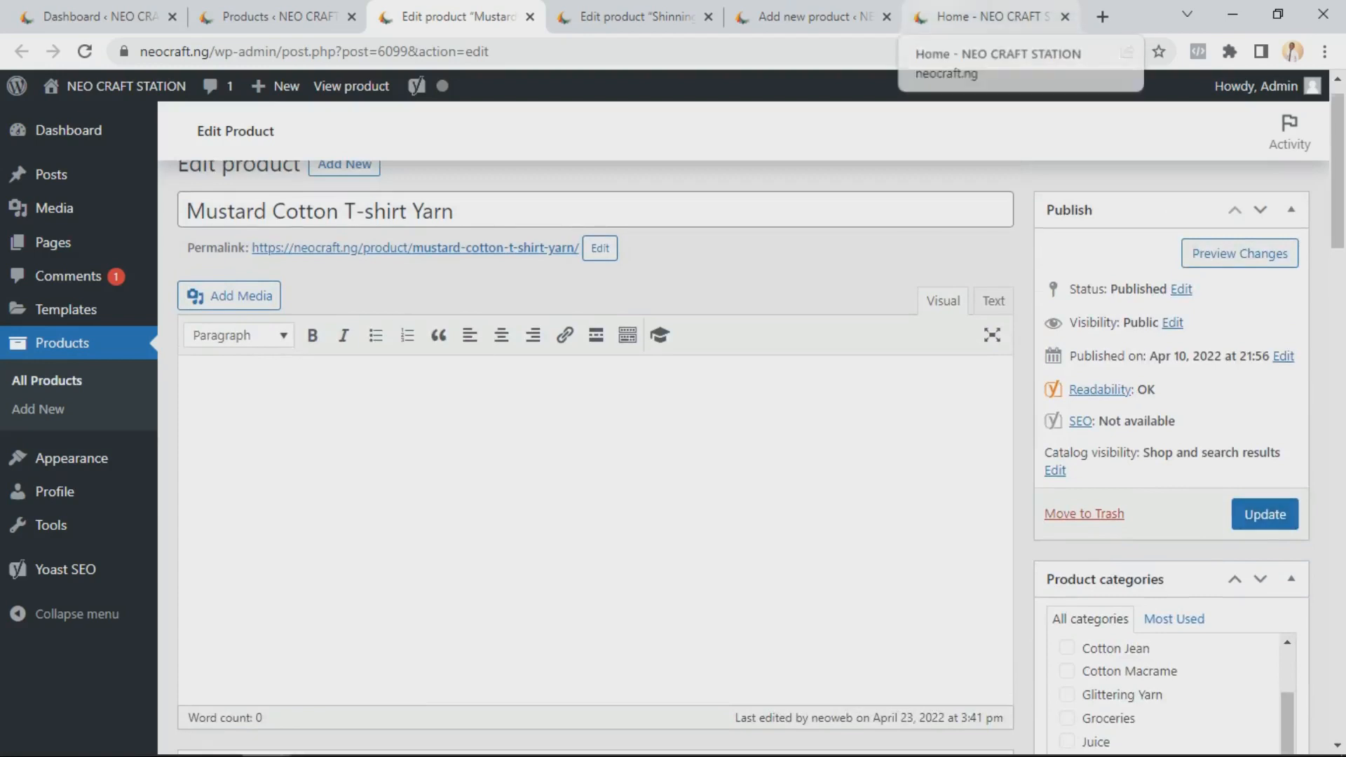
Compare the storefront's cotton T-shirt yarn listings with the product image on the edit page
click(989, 16)
scroll(666, 420, down, 10)
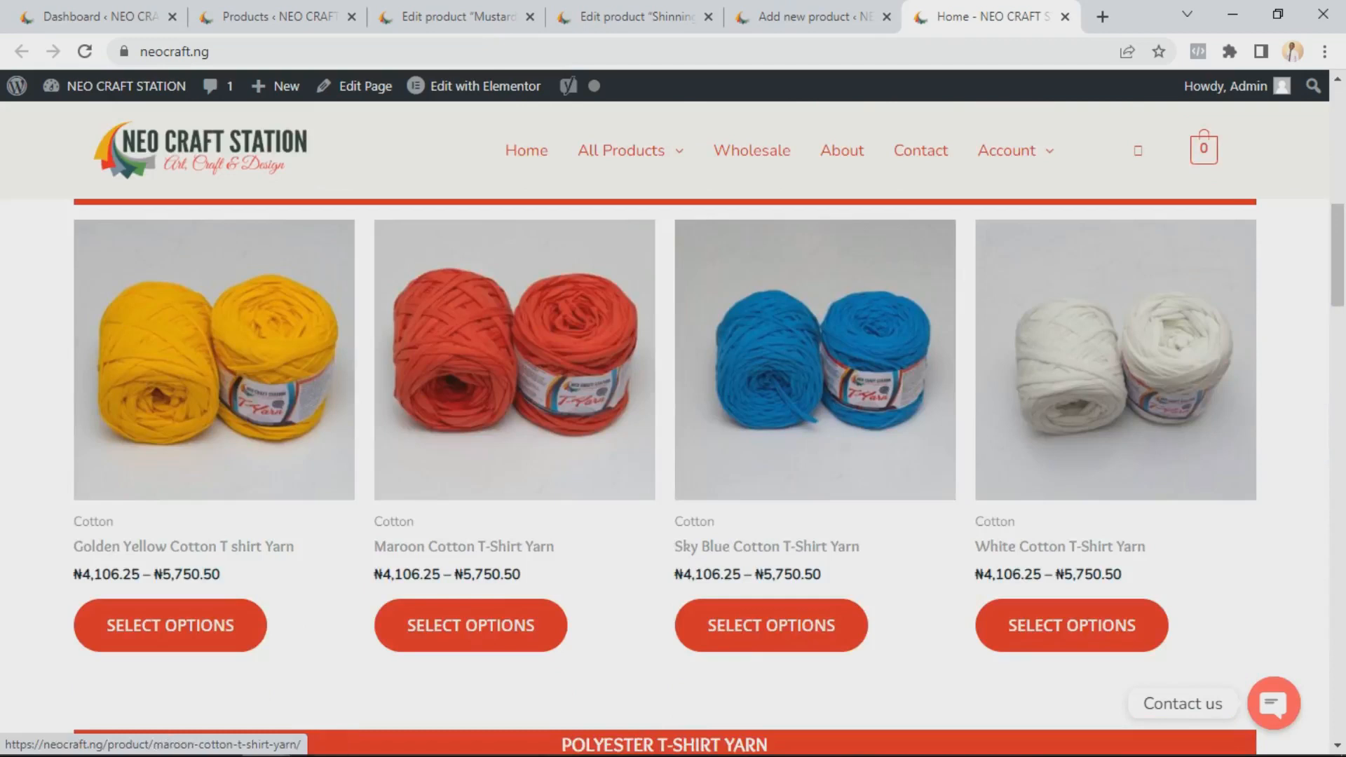
click(455, 16)
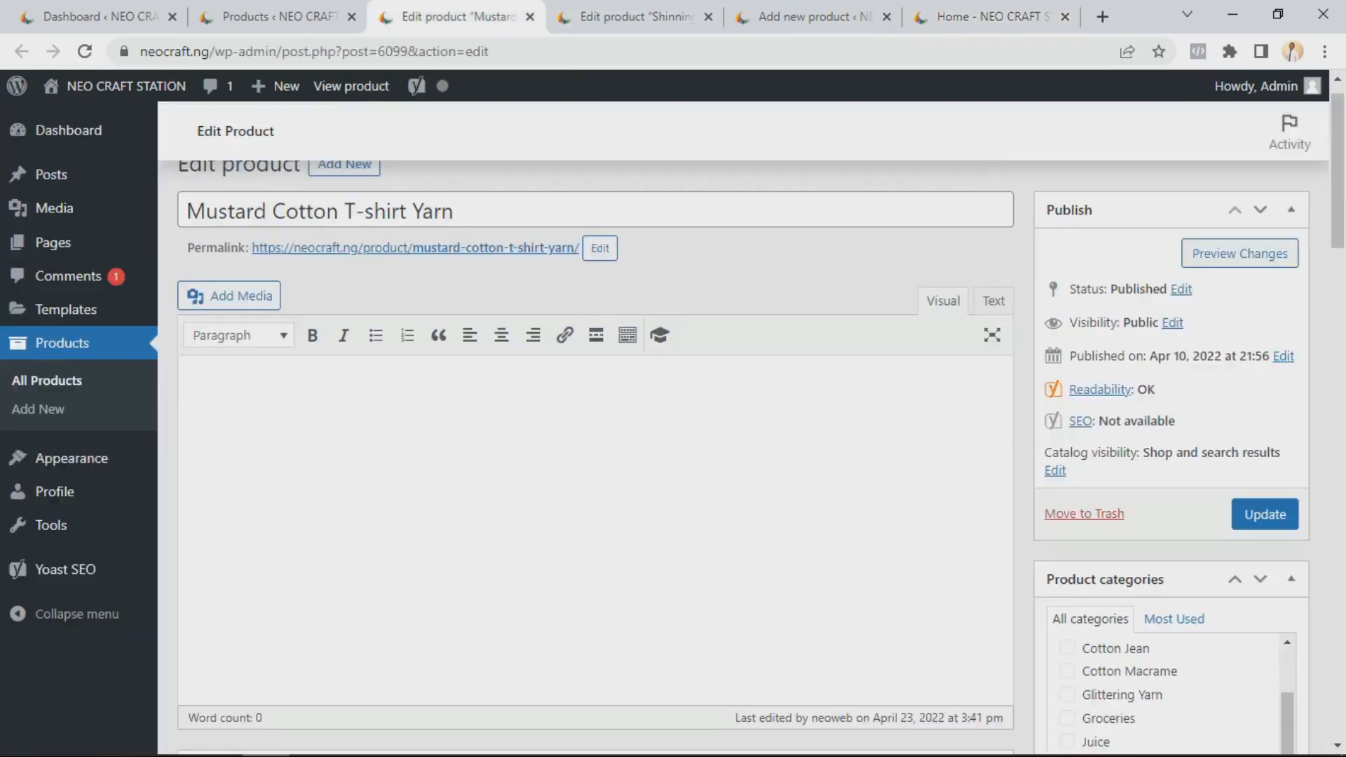
scroll(483, 421, down, 10)
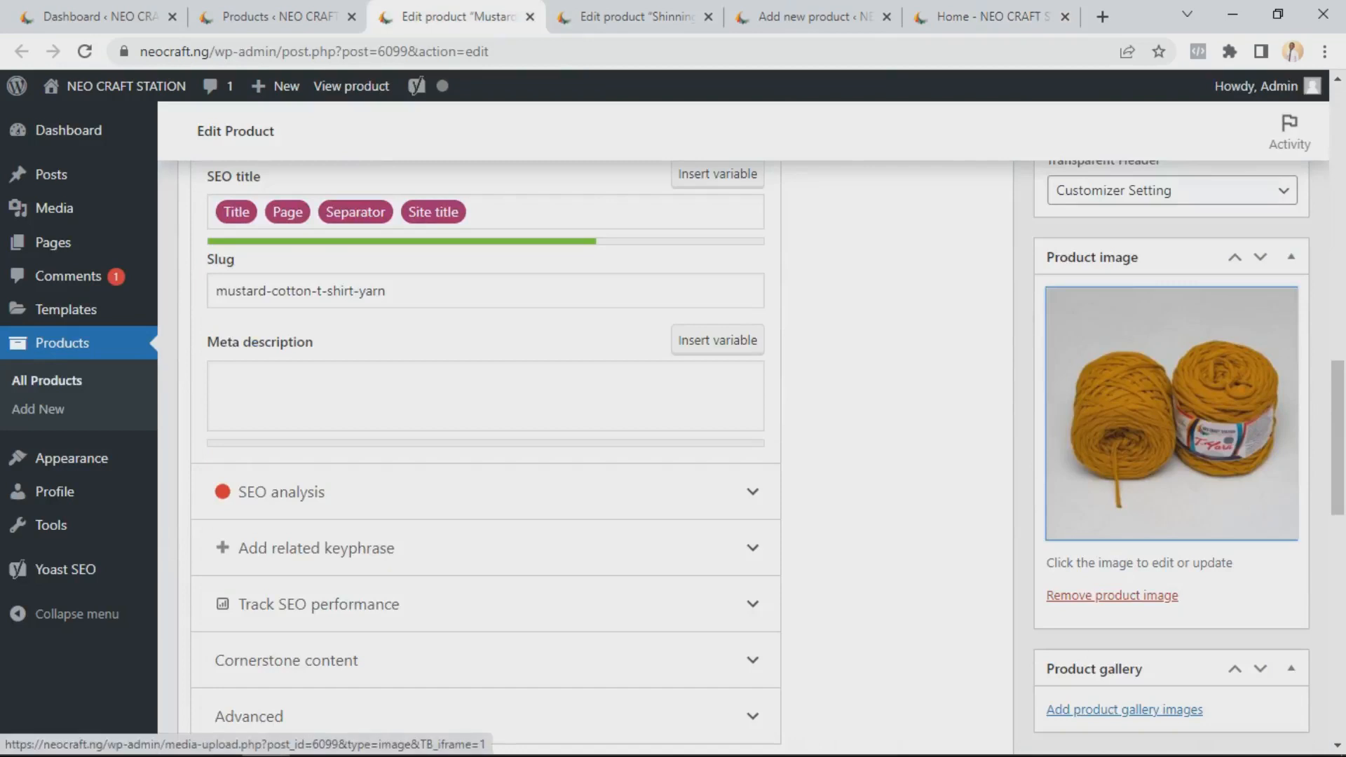
Browse the storefront homepage's product sections from cotton T-shirt yarns down to macrame and natural jutes
click(988, 16)
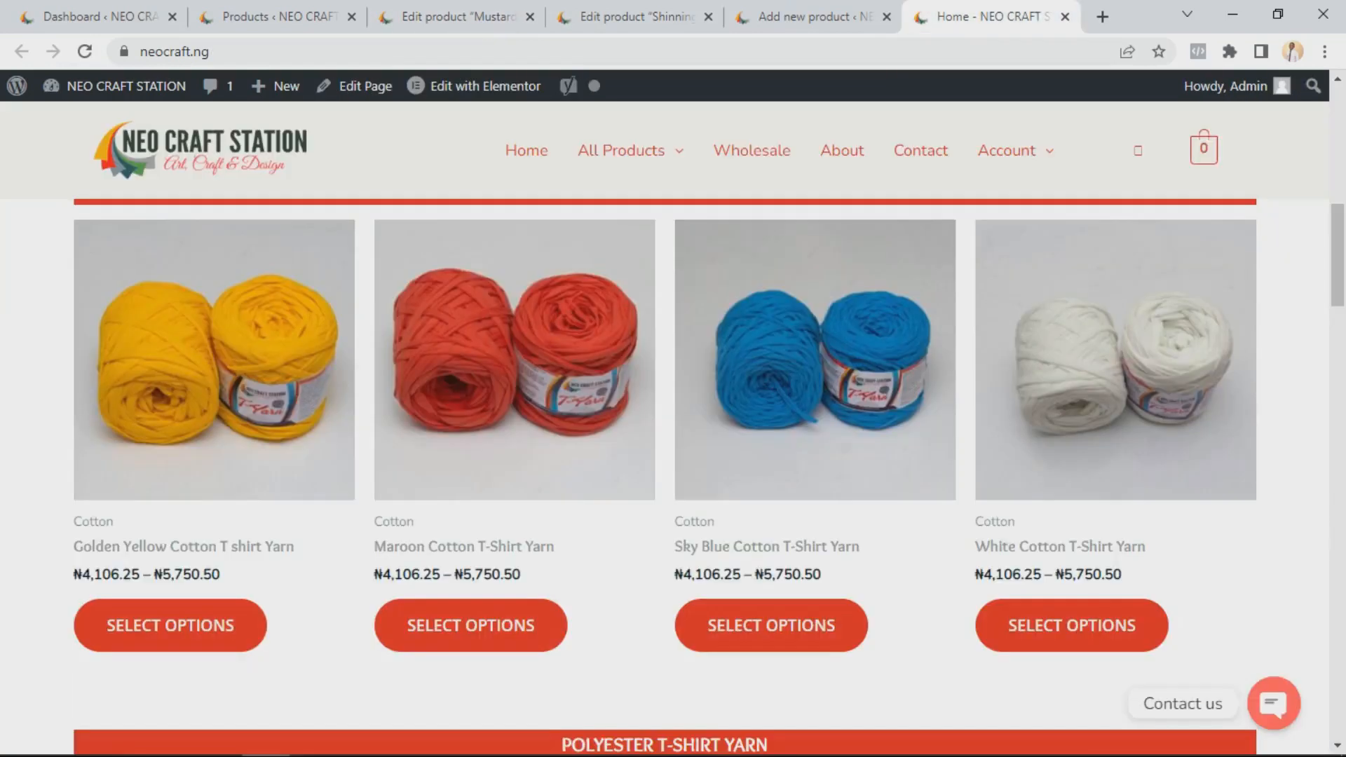
scroll(813, 421, down, 7)
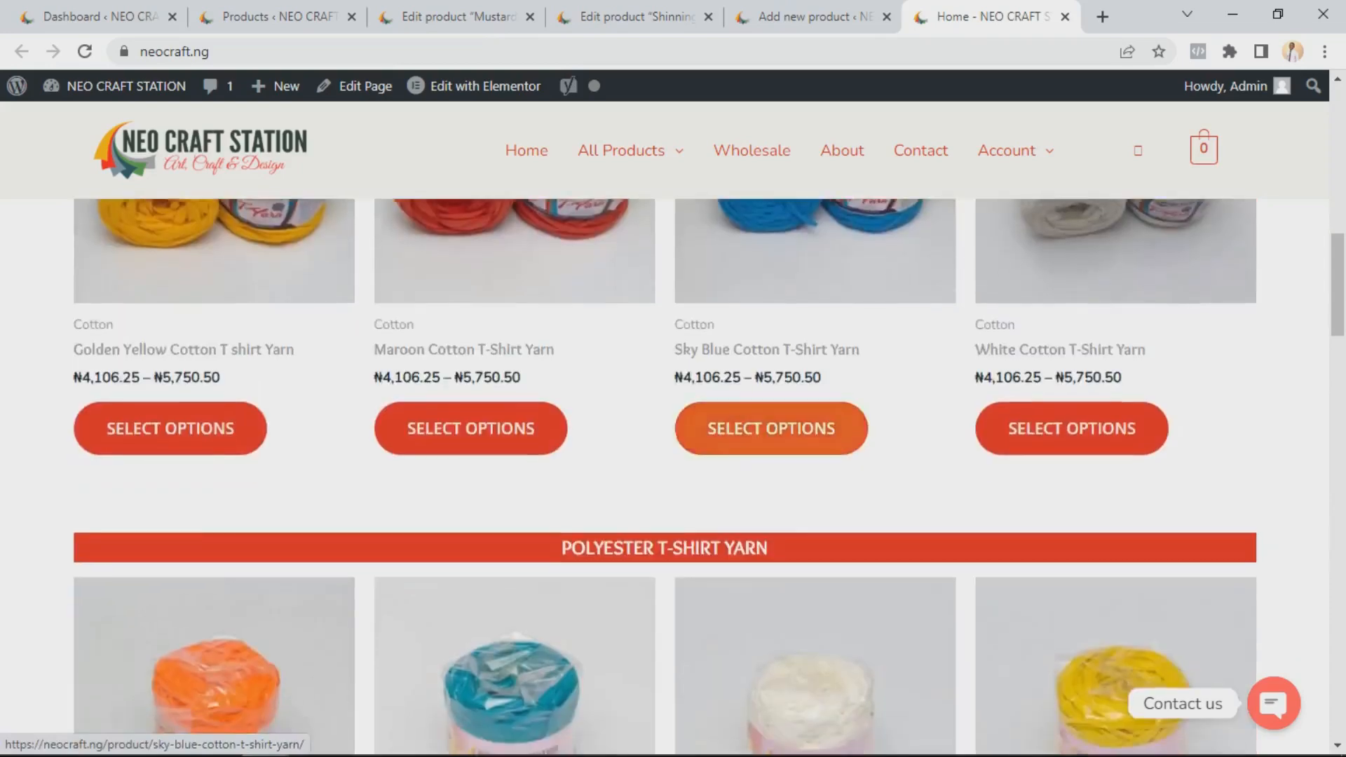
scroll(511, 420, down, 8)
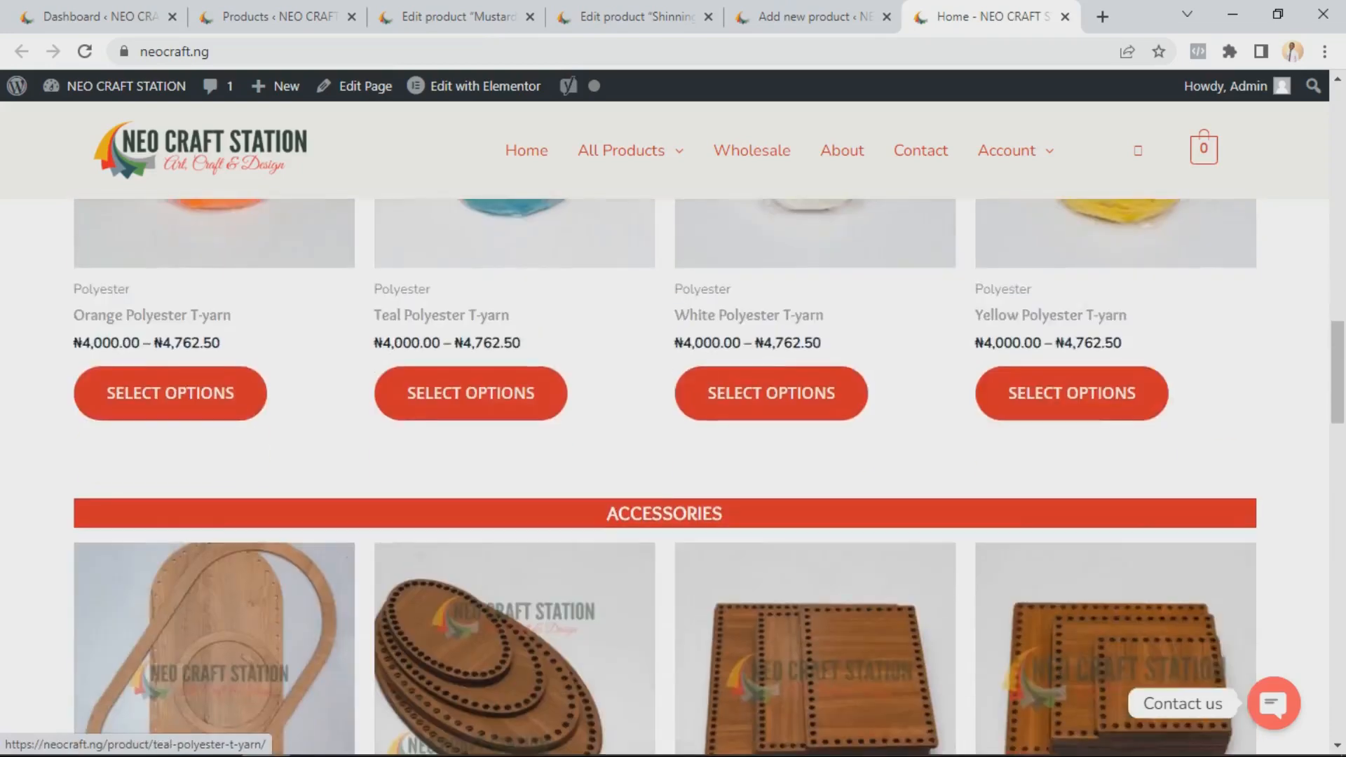
scroll(511, 420, down, 8)
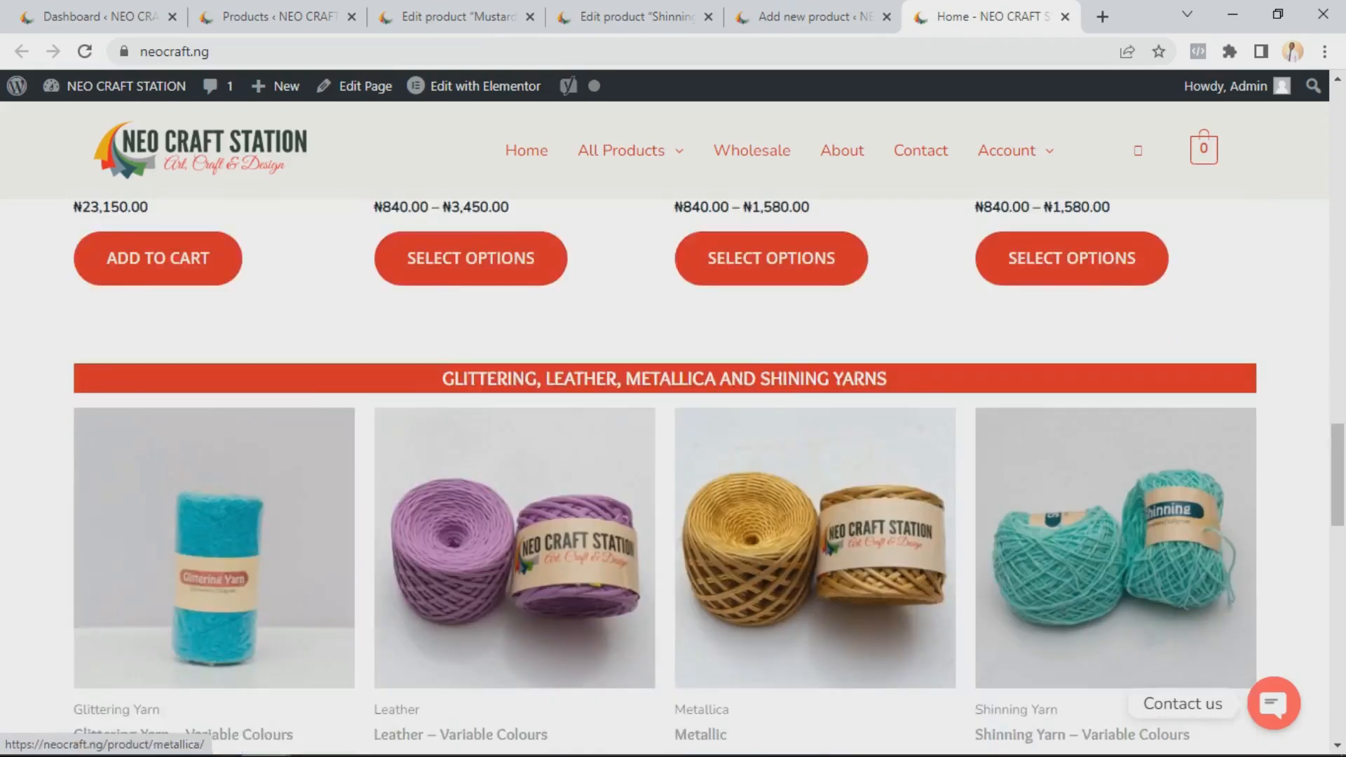
scroll(210, 421, down, 7)
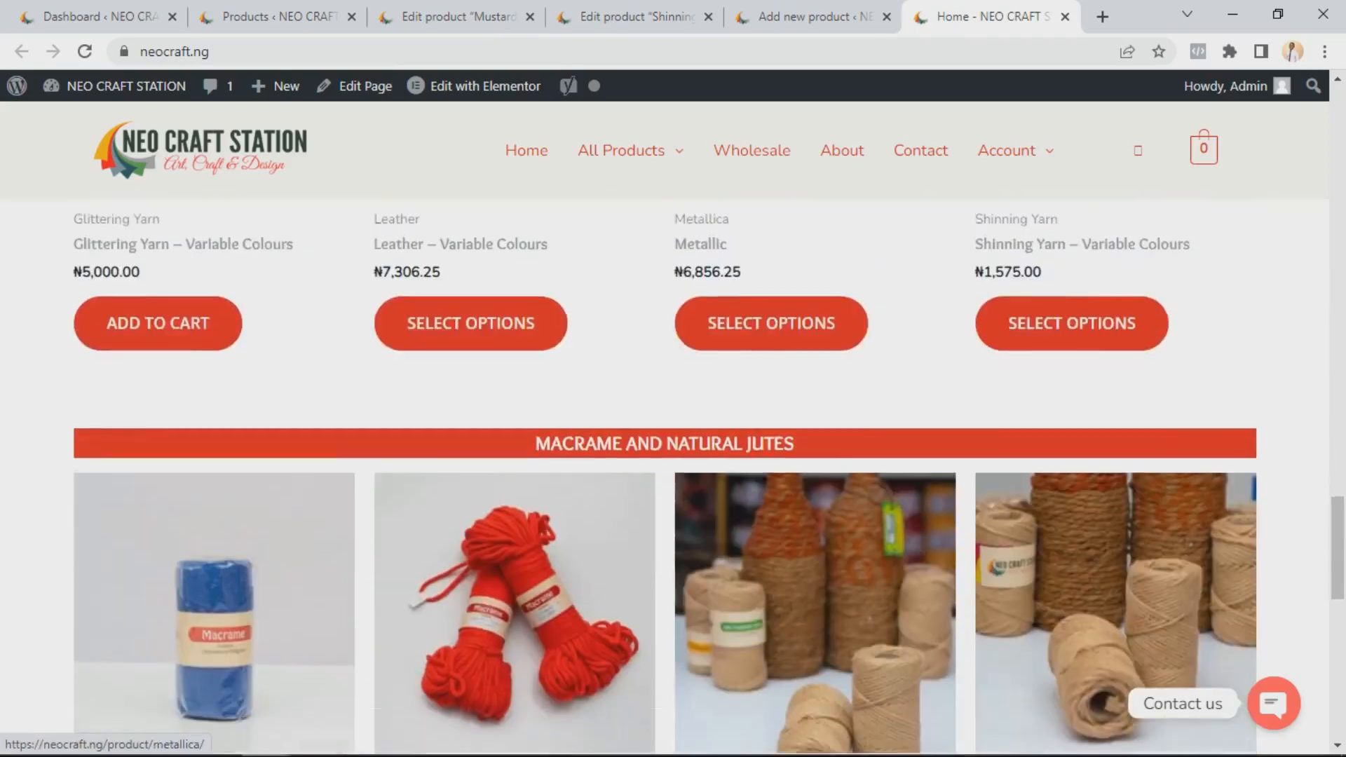
scroll(210, 421, down, 5)
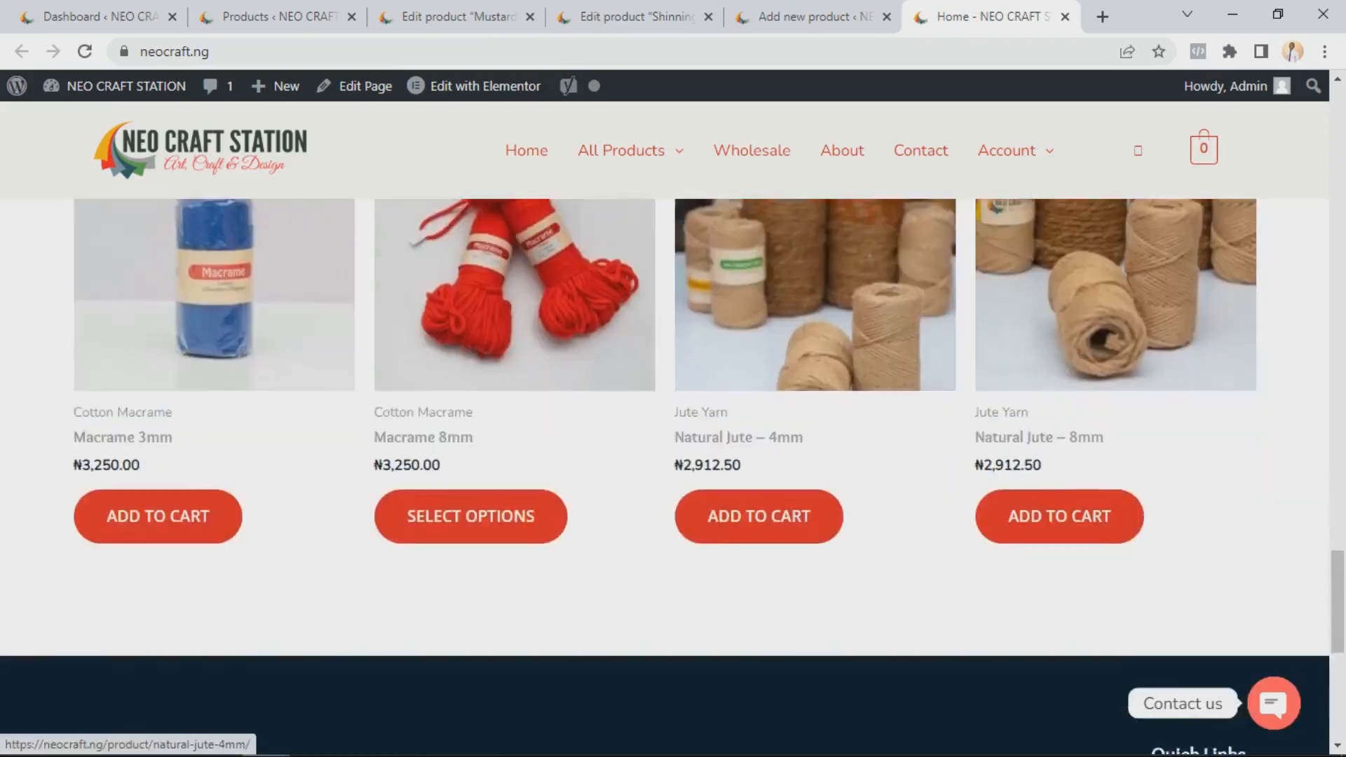
scroll(210, 420, up, 3)
scroll(673, 476, up, 10)
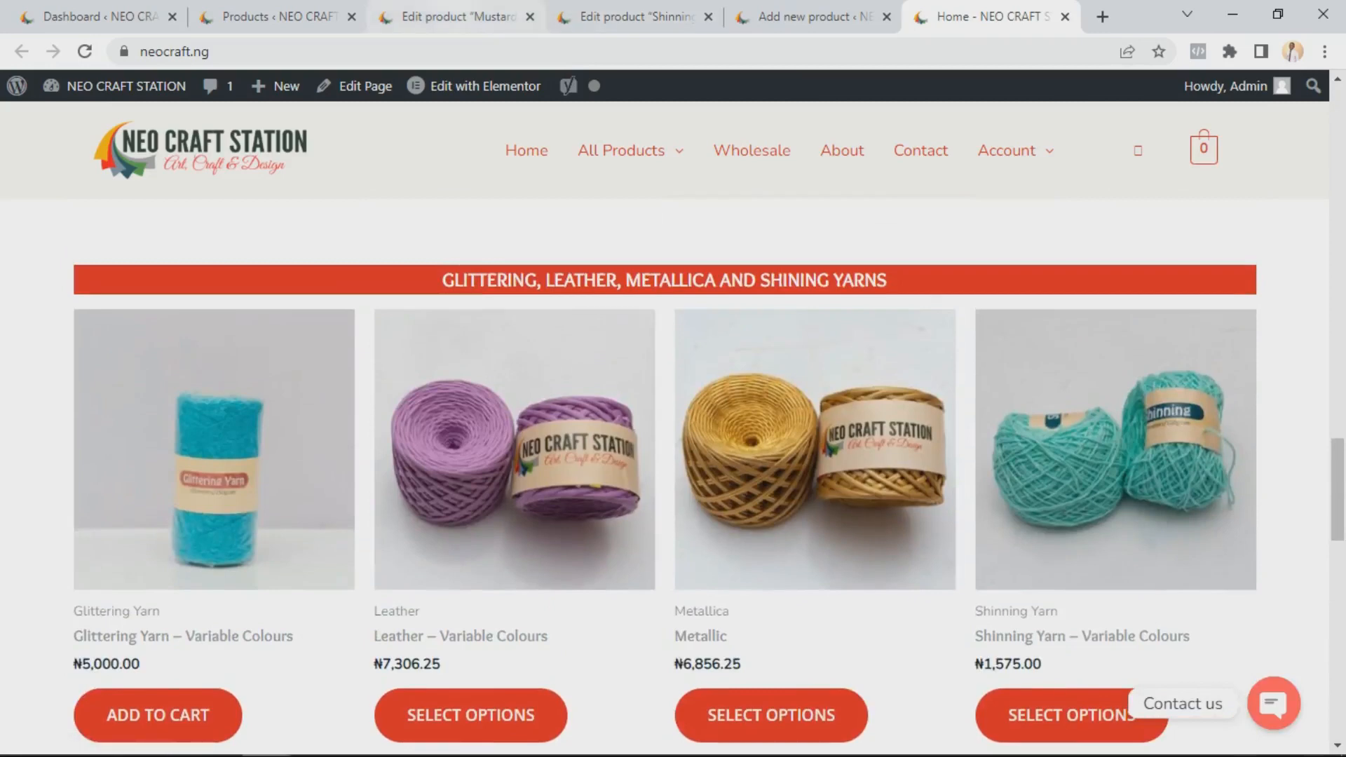
Return to the Mustard Cotton T-shirt Yarn edit page and scroll through it to the Product data variations
click(459, 17)
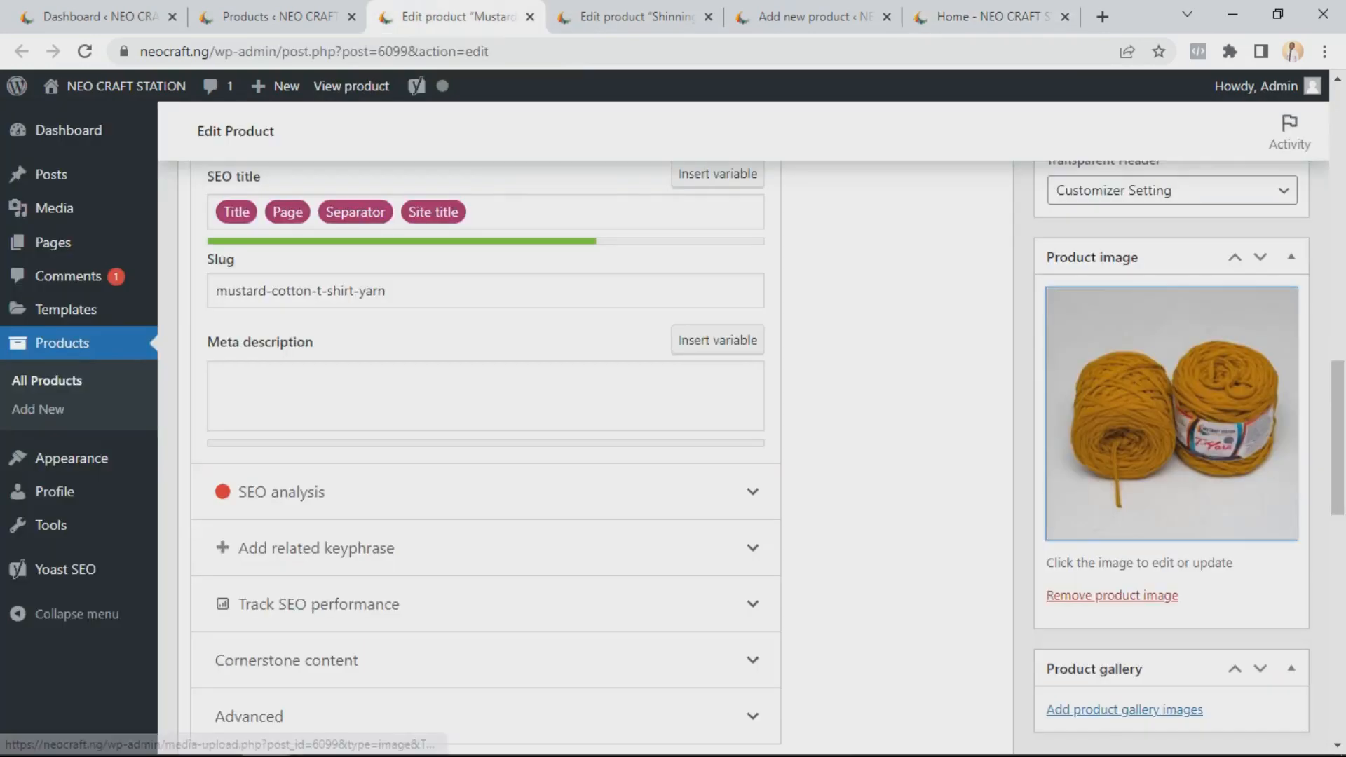
scroll(1170, 476, up, 2)
scroll(672, 455, up, 12)
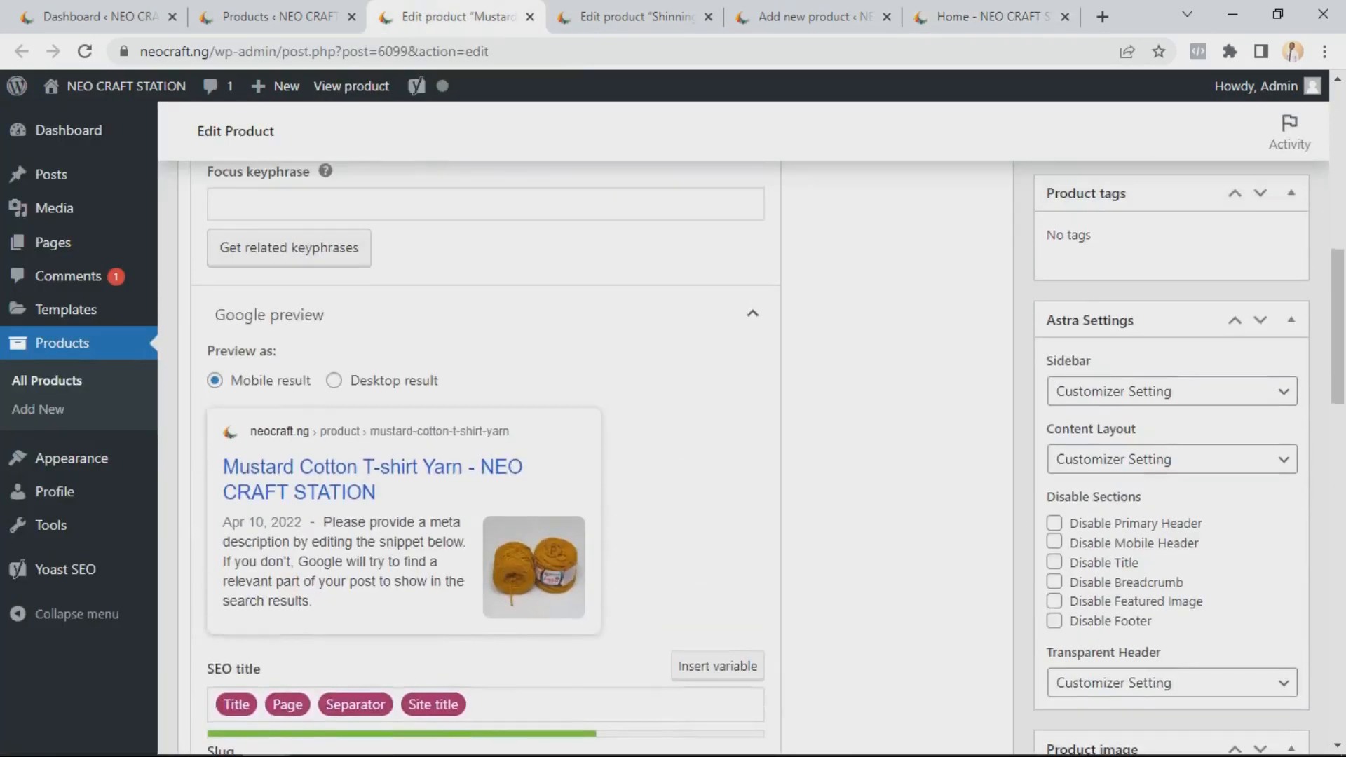
scroll(313, 367, up, 3)
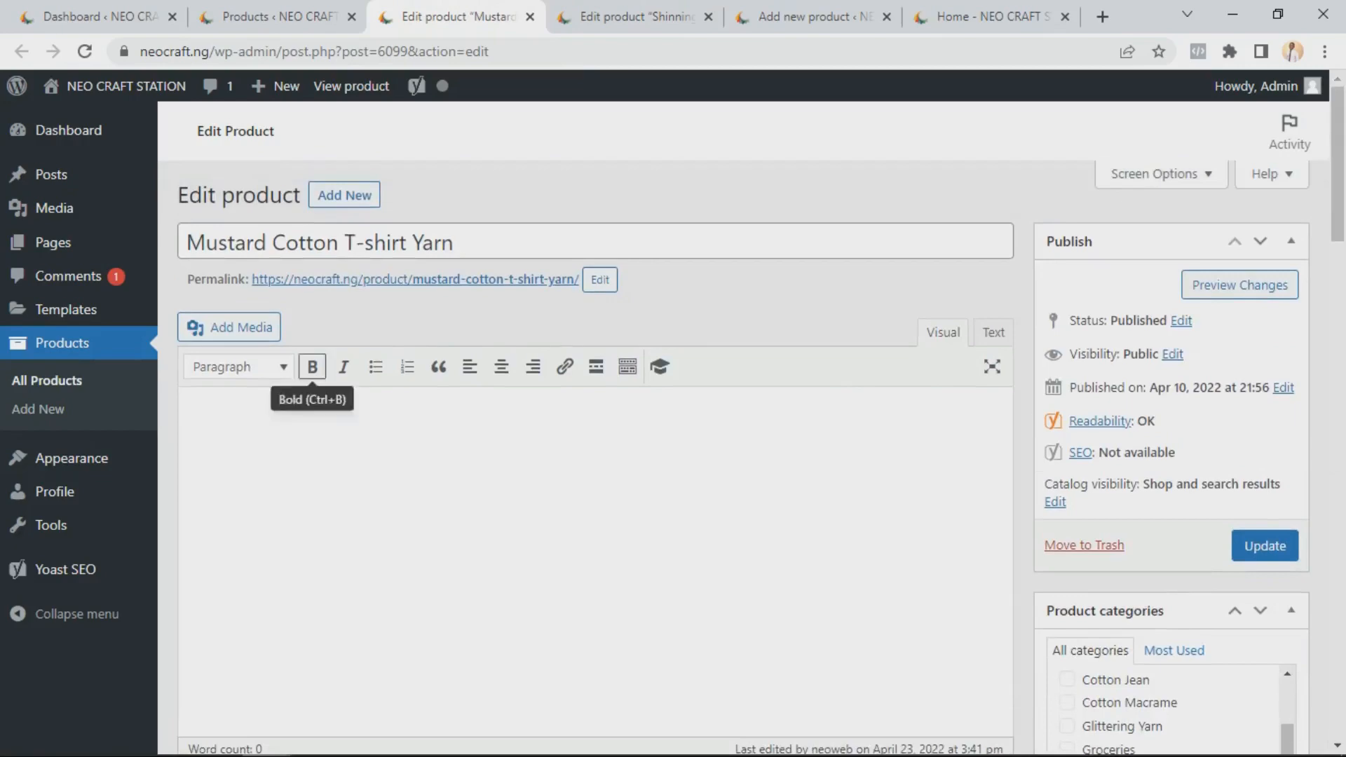
scroll(312, 367, down, 11)
scroll(673, 455, down, 9)
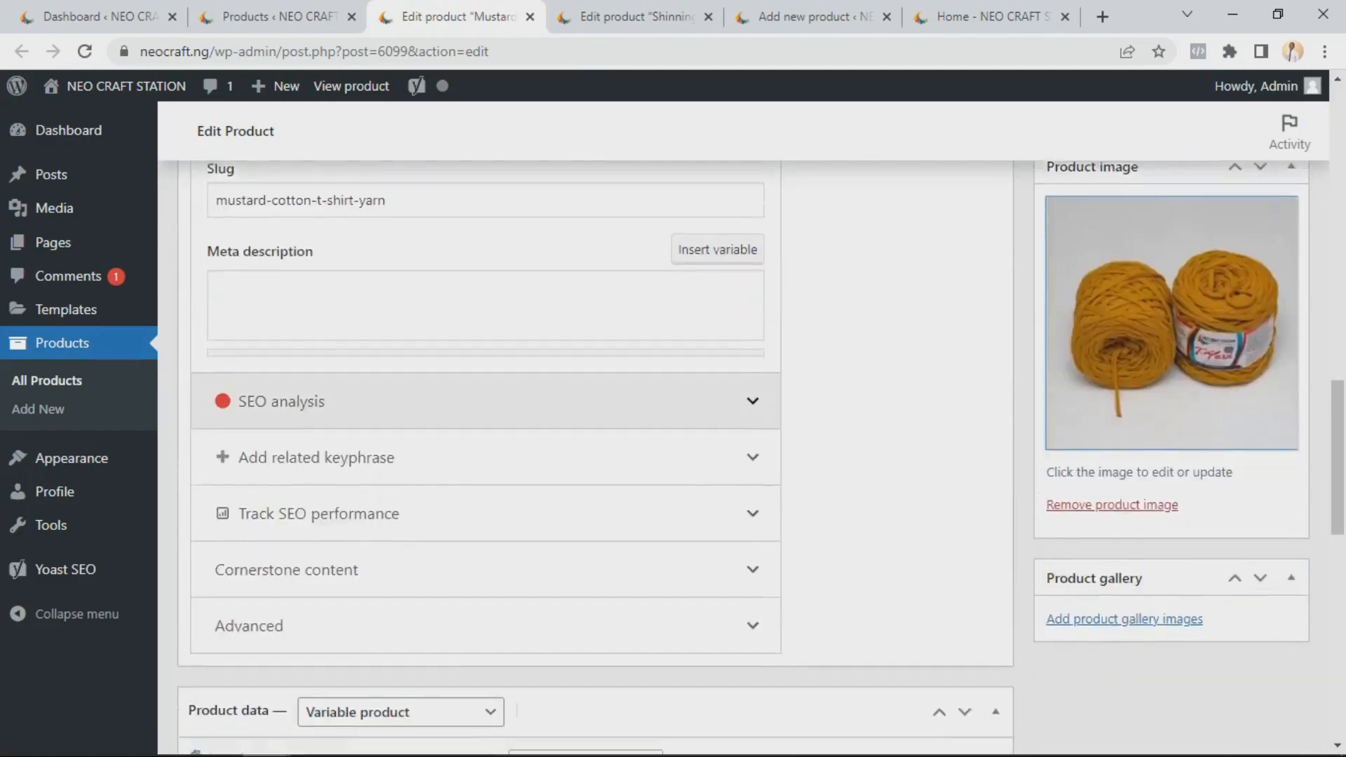
scroll(673, 456, down, 1)
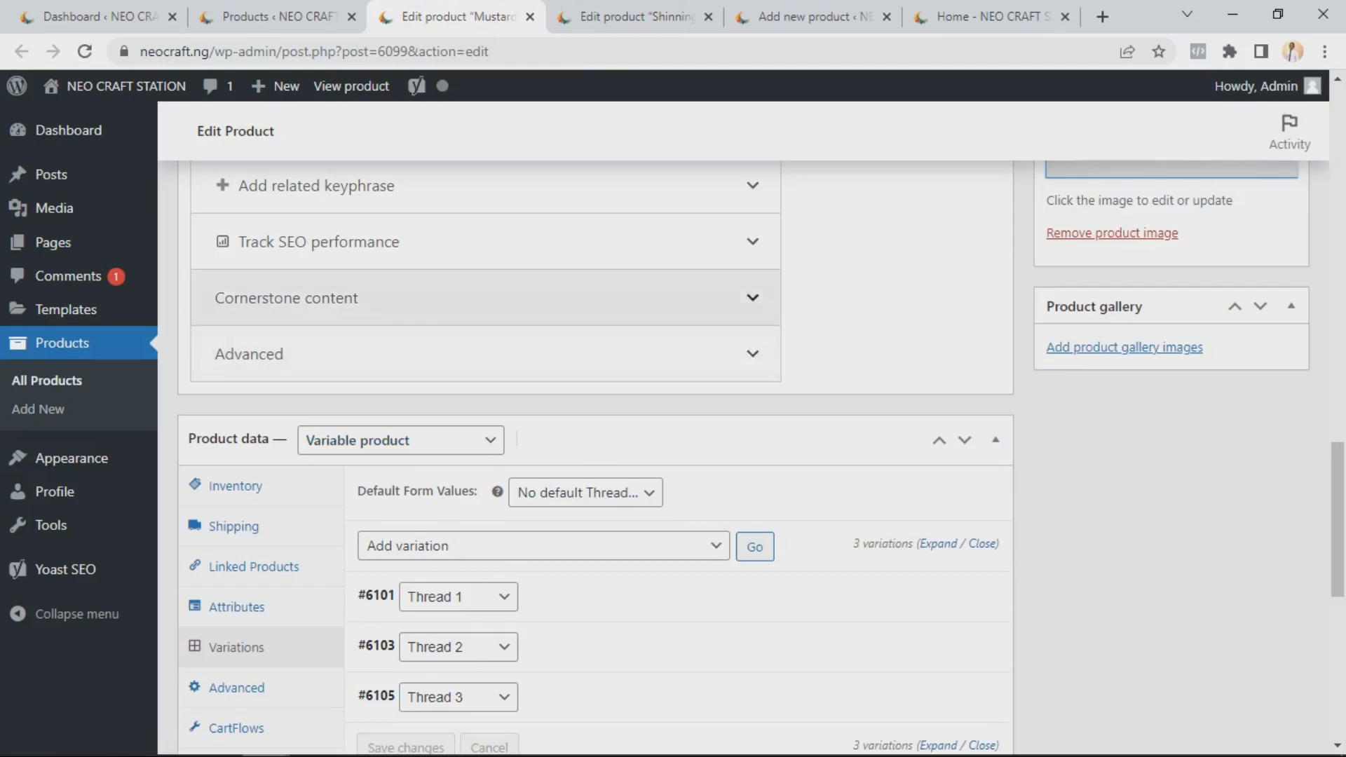
Switch to the Shinning Yarn edit tab, then to the products list, and scroll down to the Shinning Yarn entry
click(630, 17)
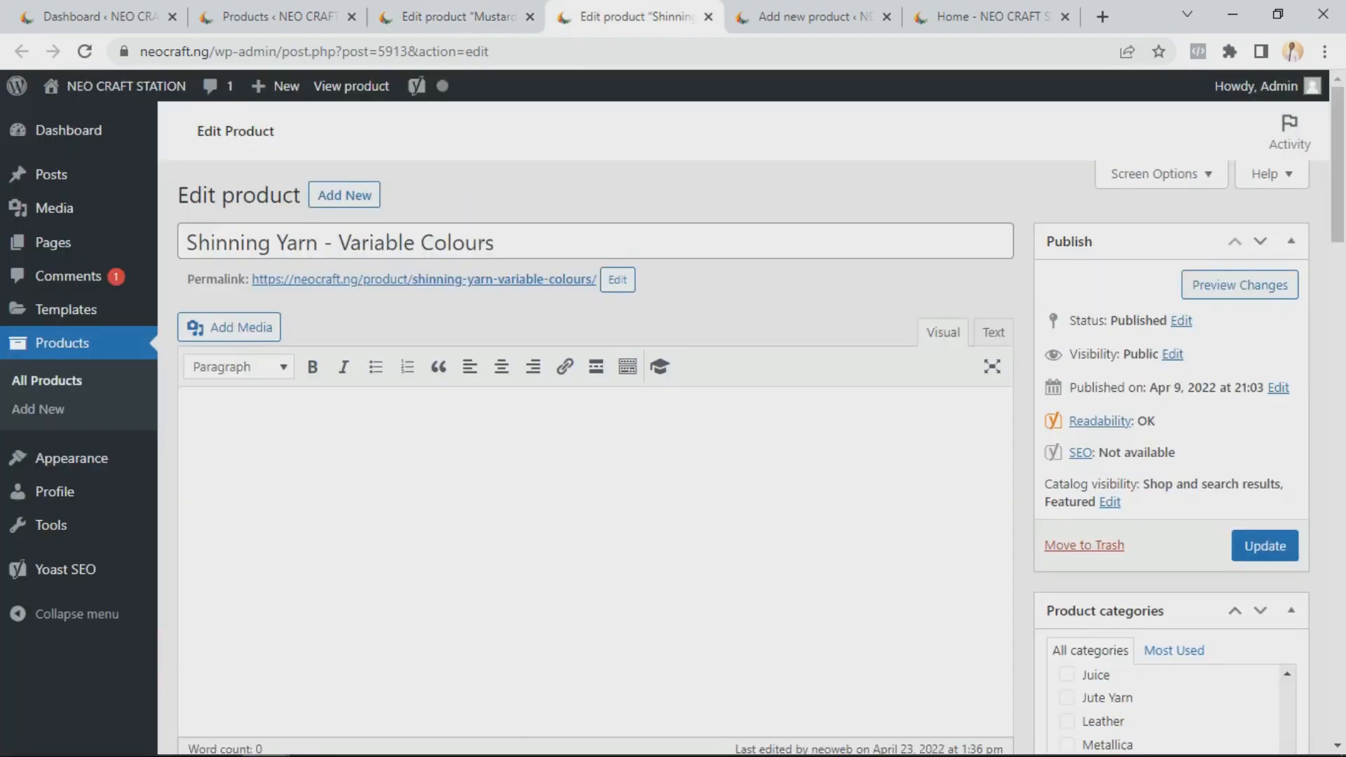
click(280, 17)
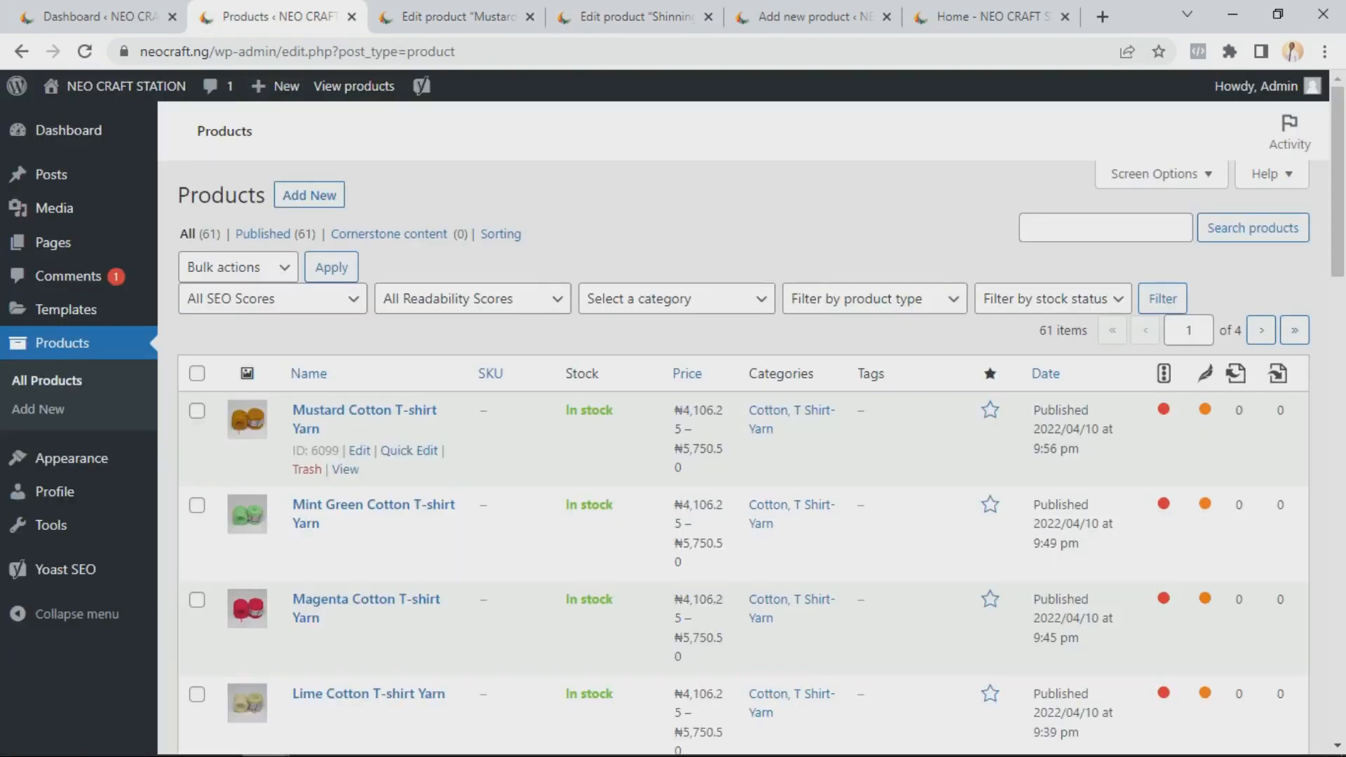
scroll(490, 448, down, 7)
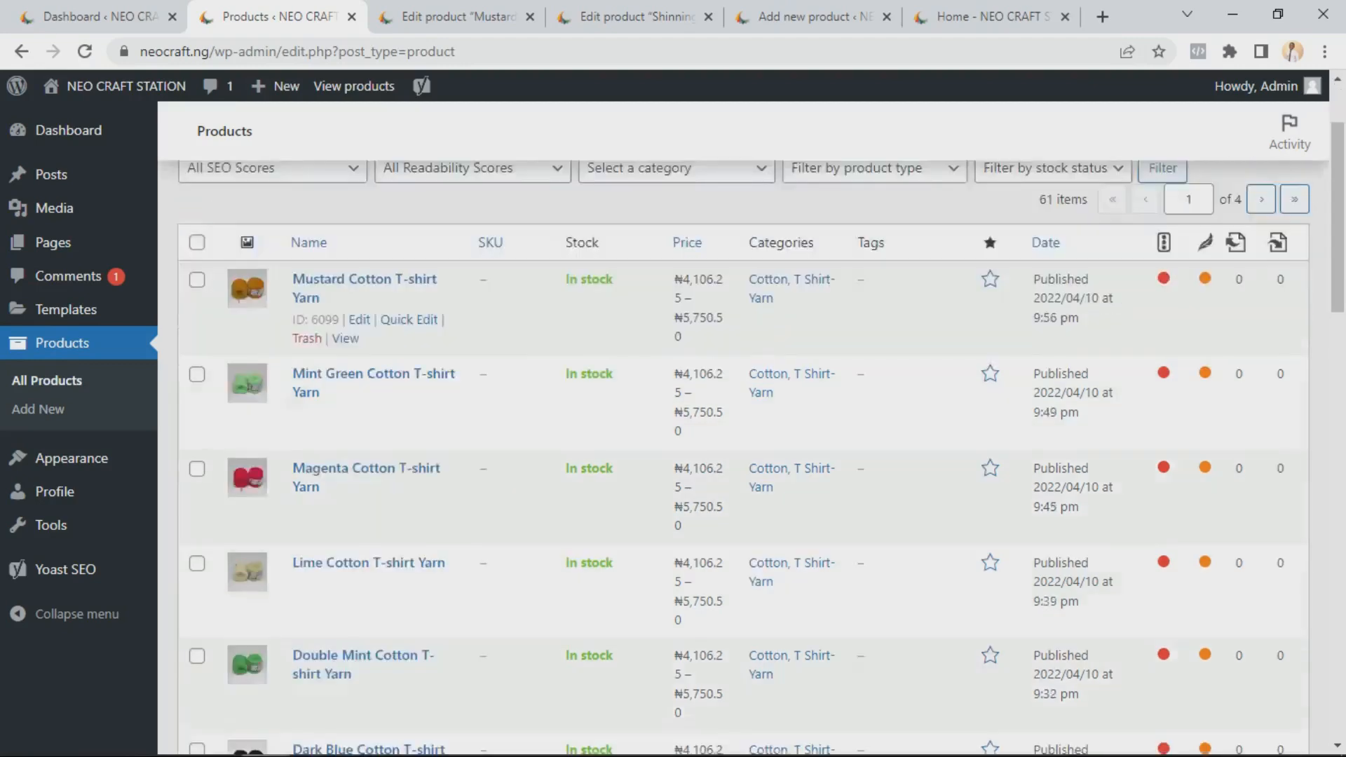
scroll(491, 421, down, 4)
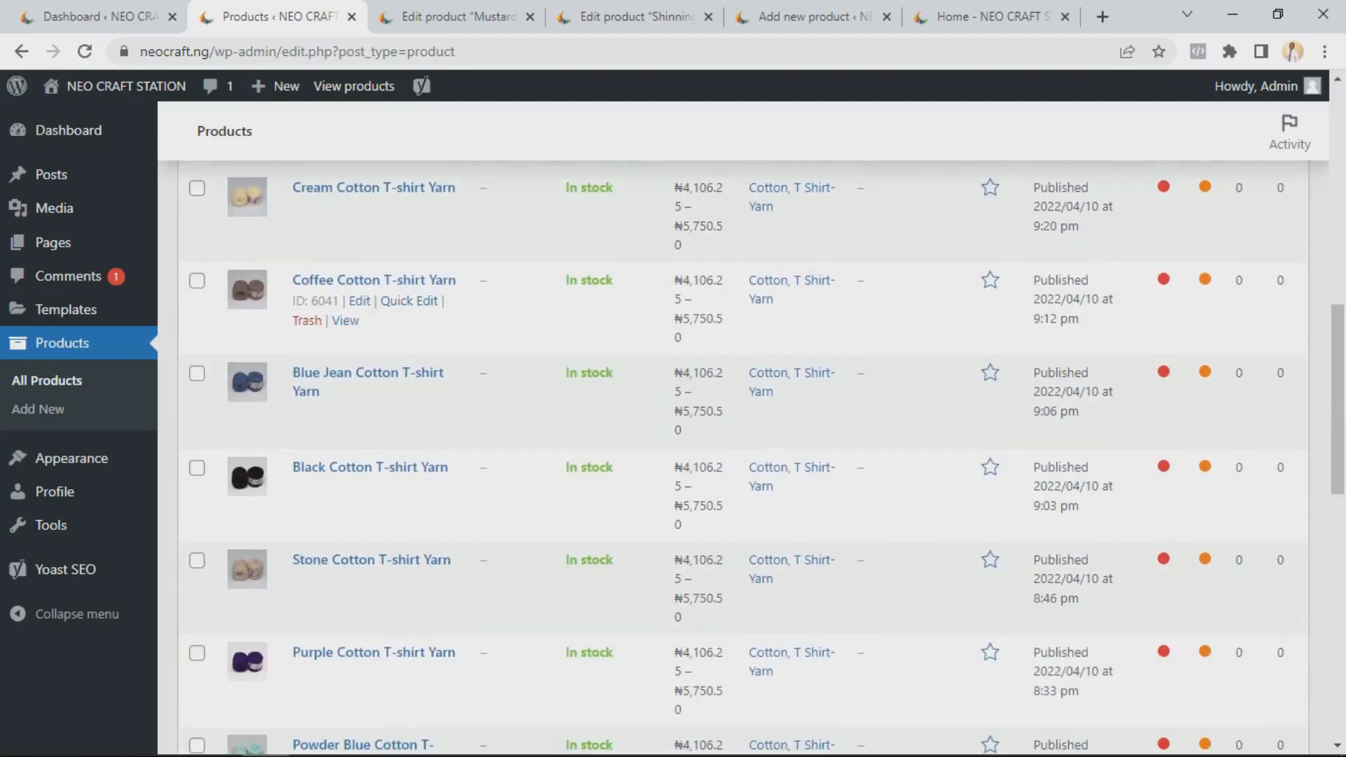
scroll(491, 421, down, 3)
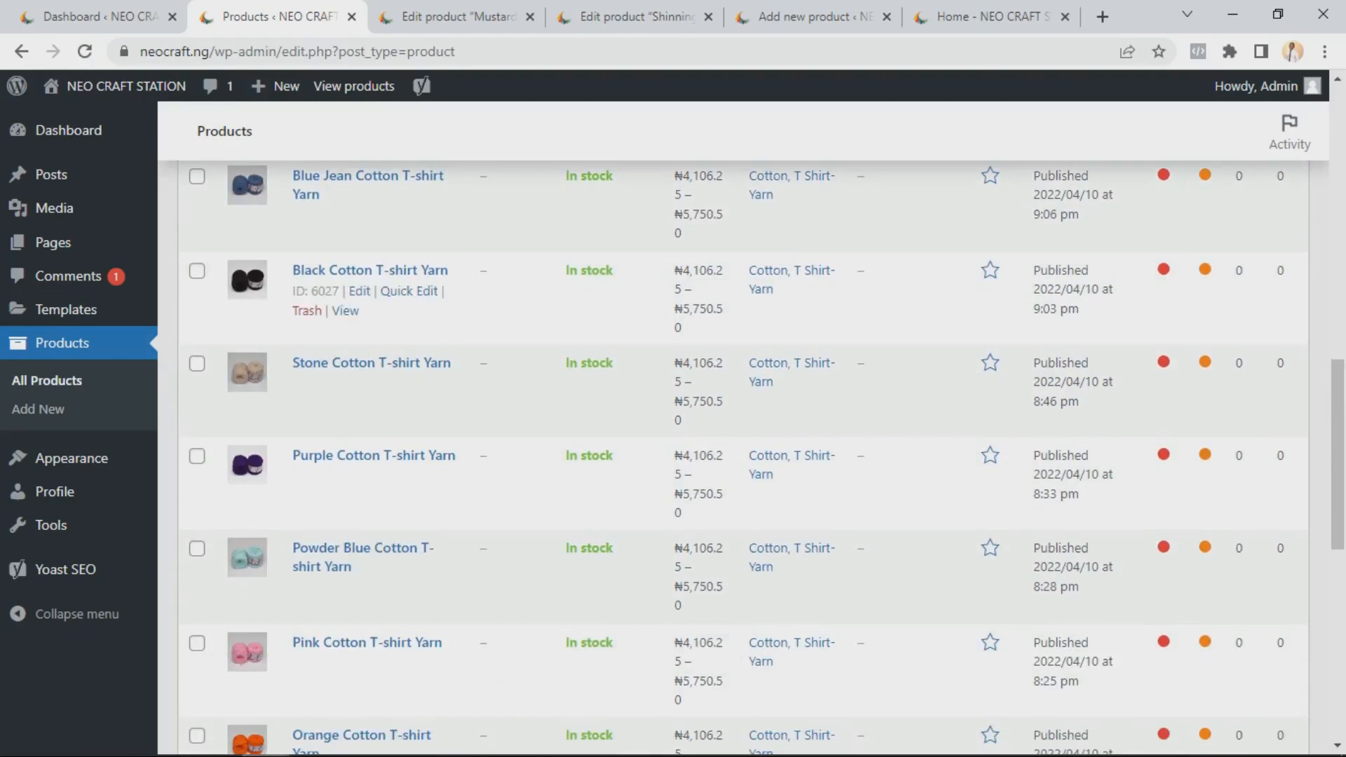
scroll(491, 420, down, 7)
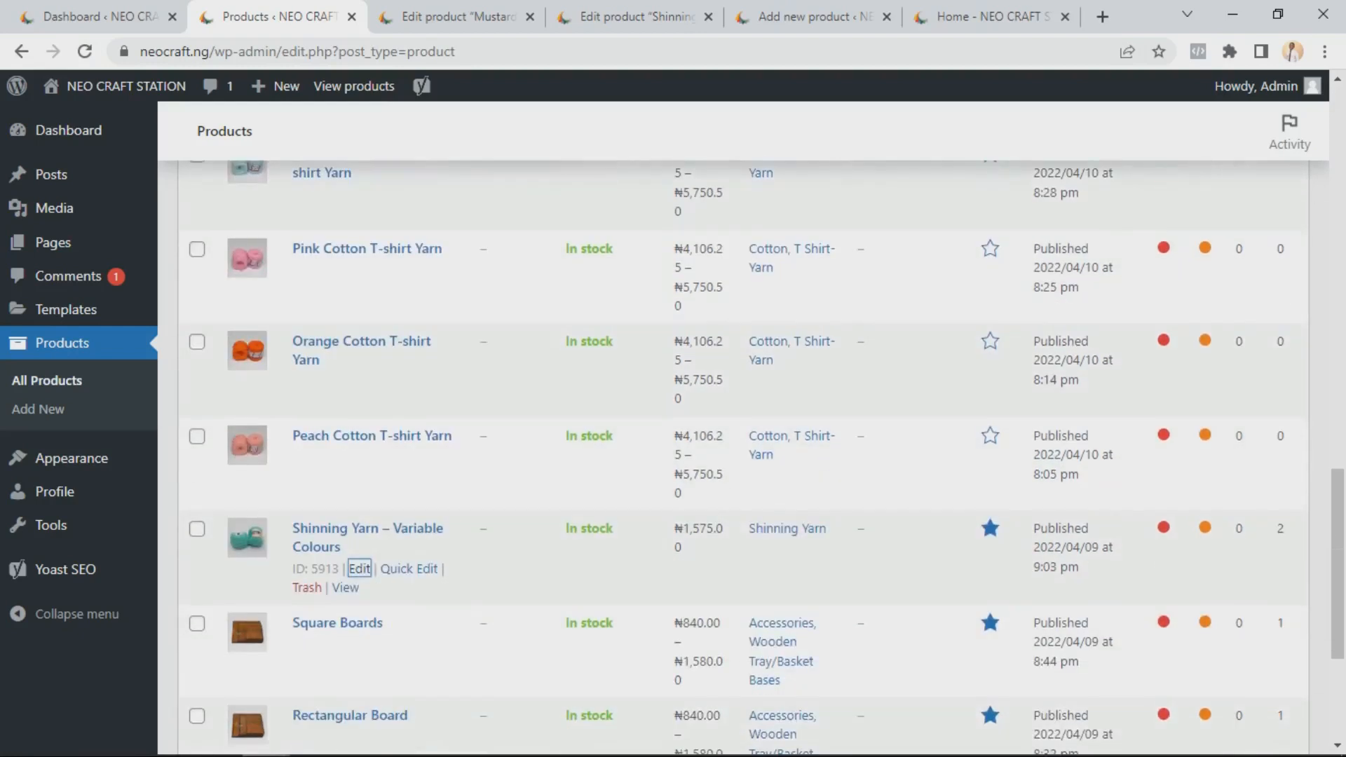
Return to the Shinning Yarn edit page and open its Colour attribute in Product data to examine the values
scroll(673, 420, down, 2)
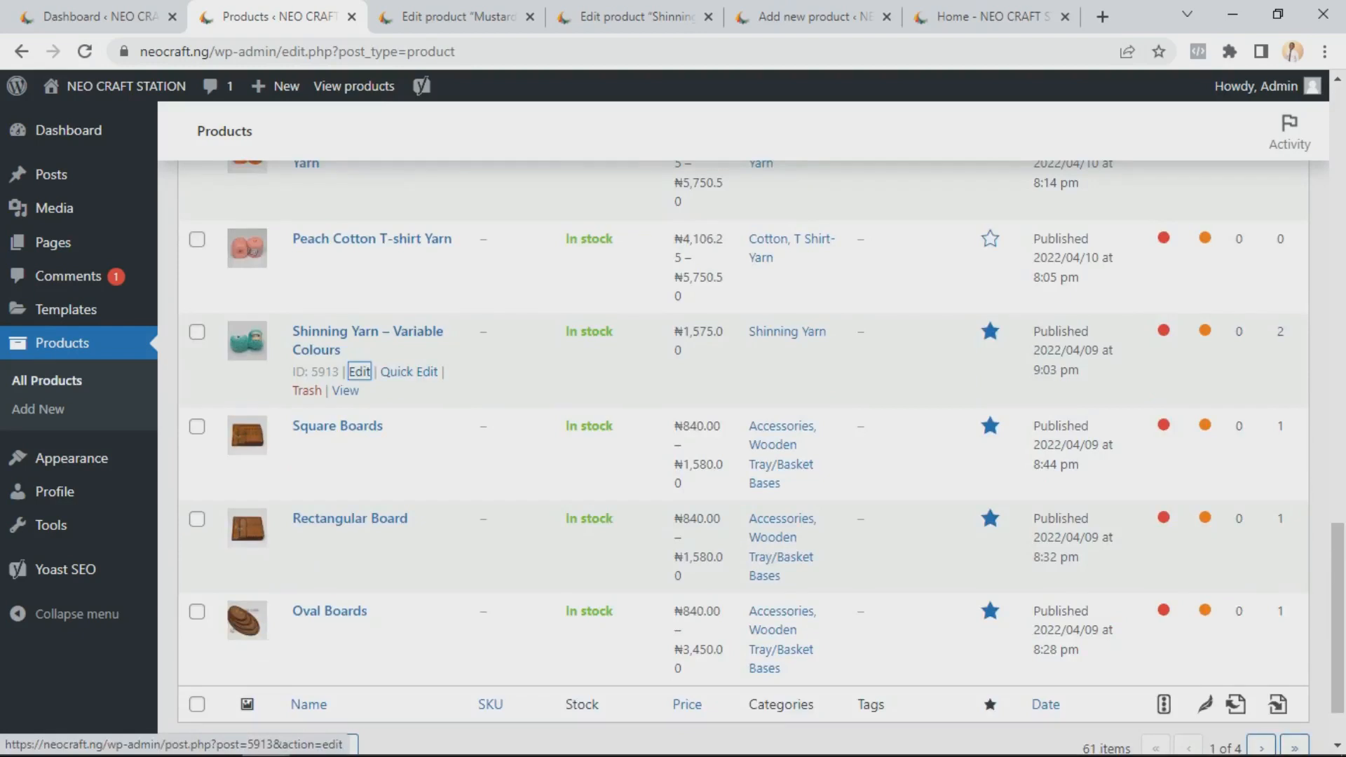
scroll(359, 364, up, 1)
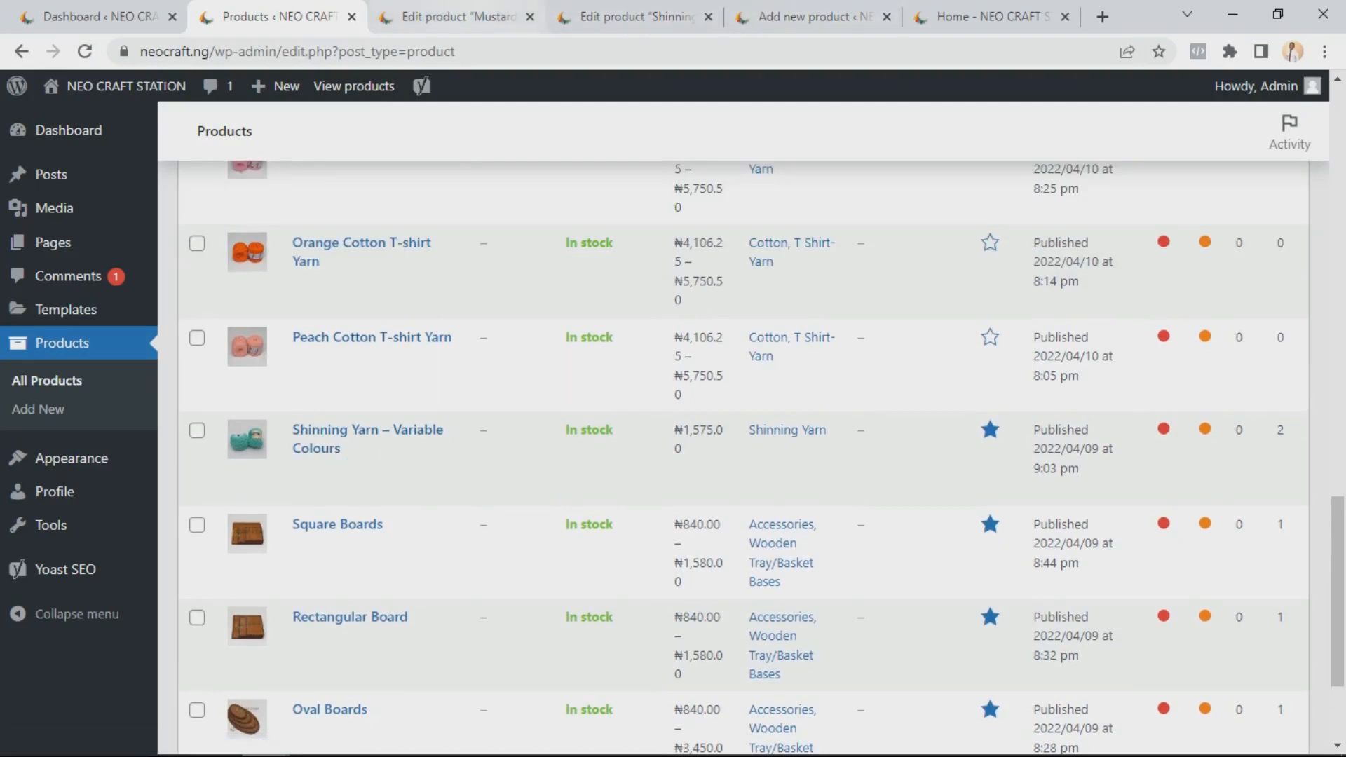
click(637, 17)
scroll(595, 456, down, 12)
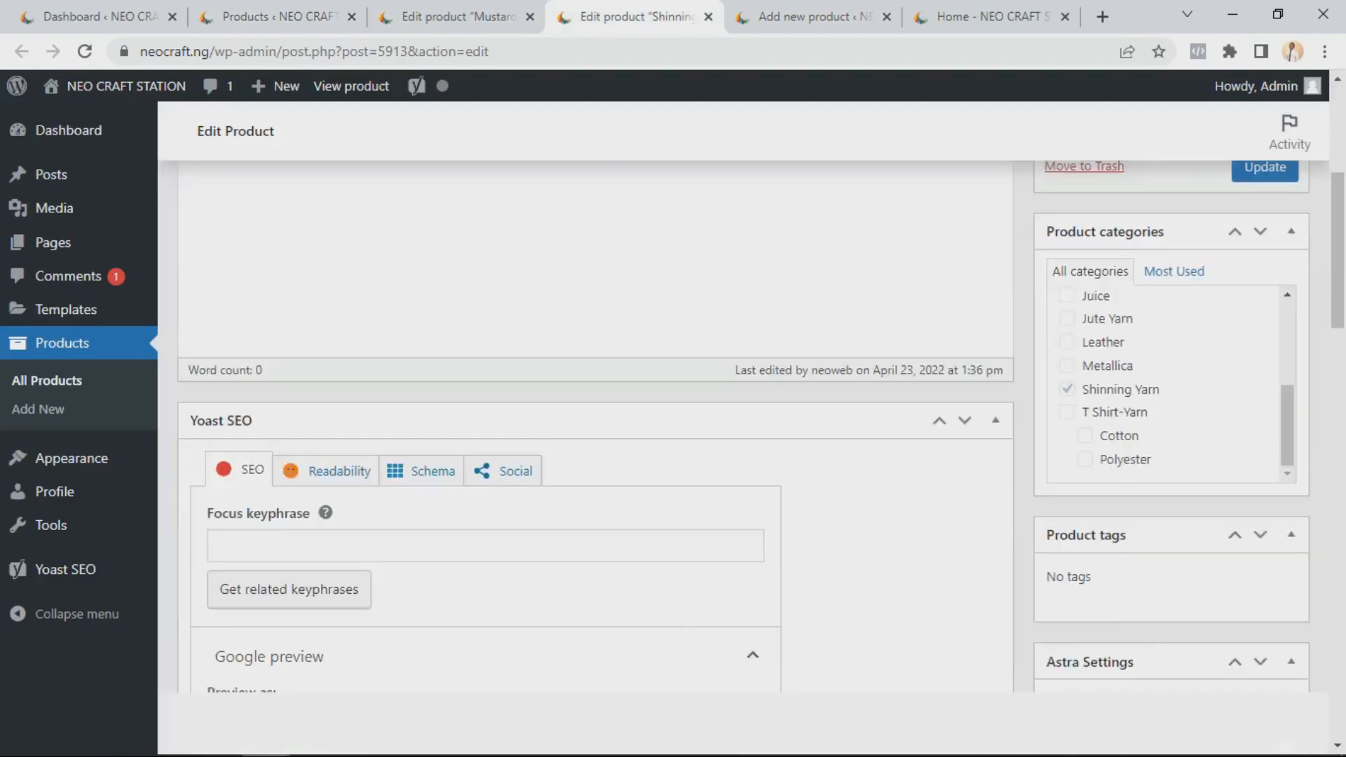
scroll(595, 455, down, 8)
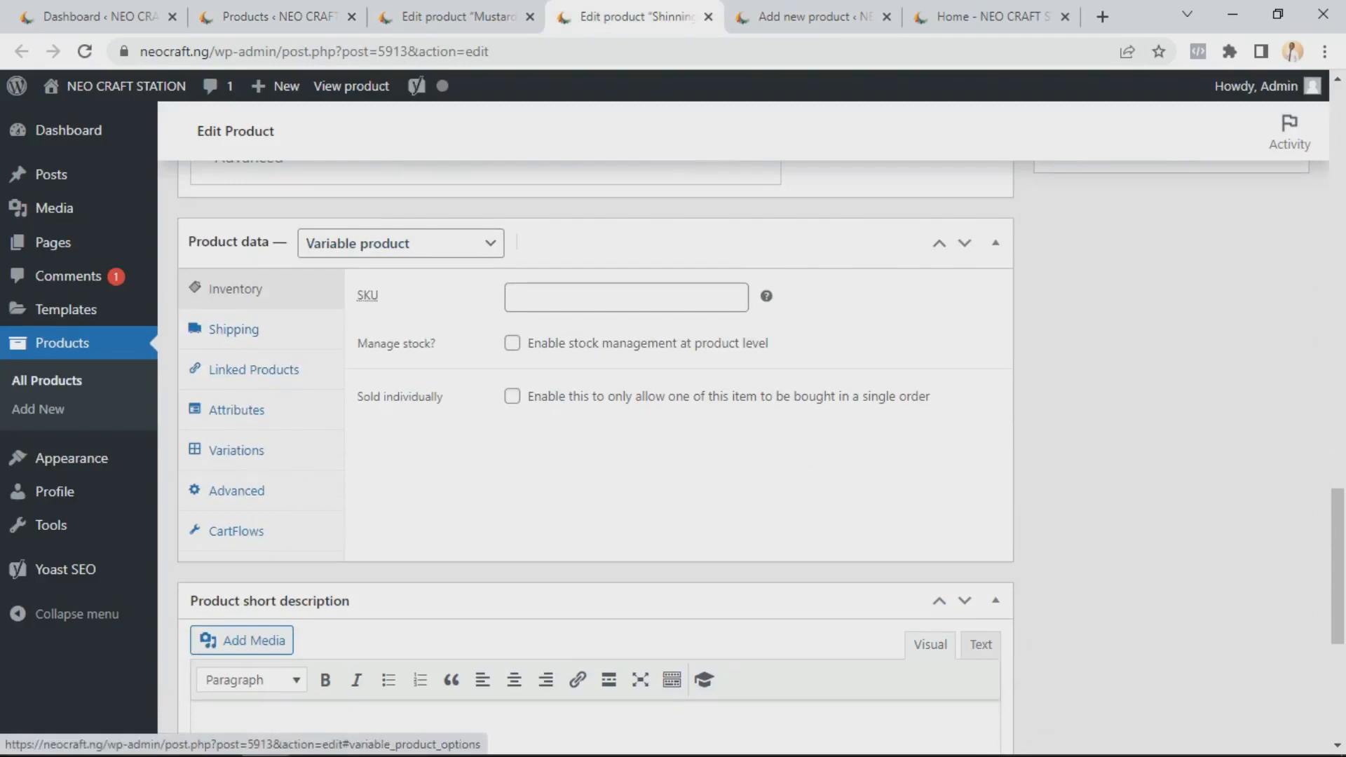
click(236, 409)
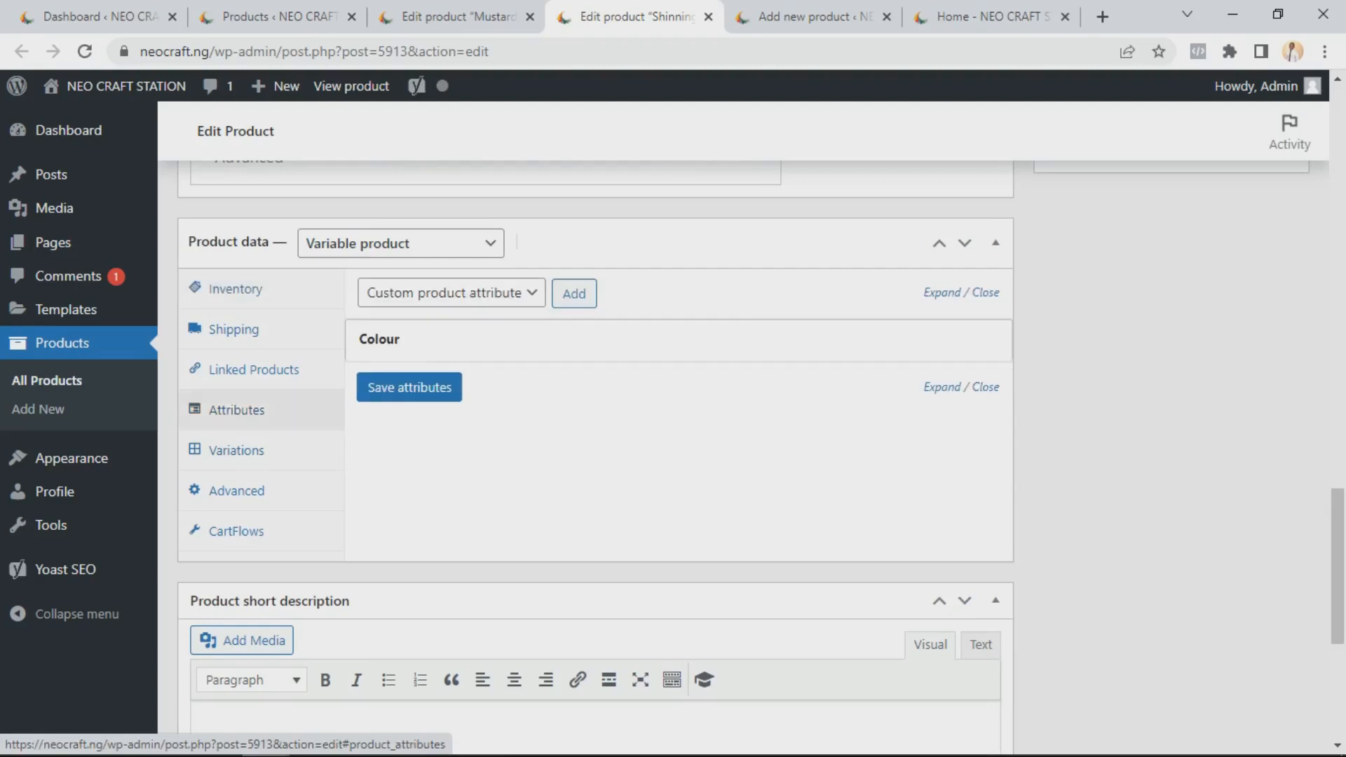
click(379, 340)
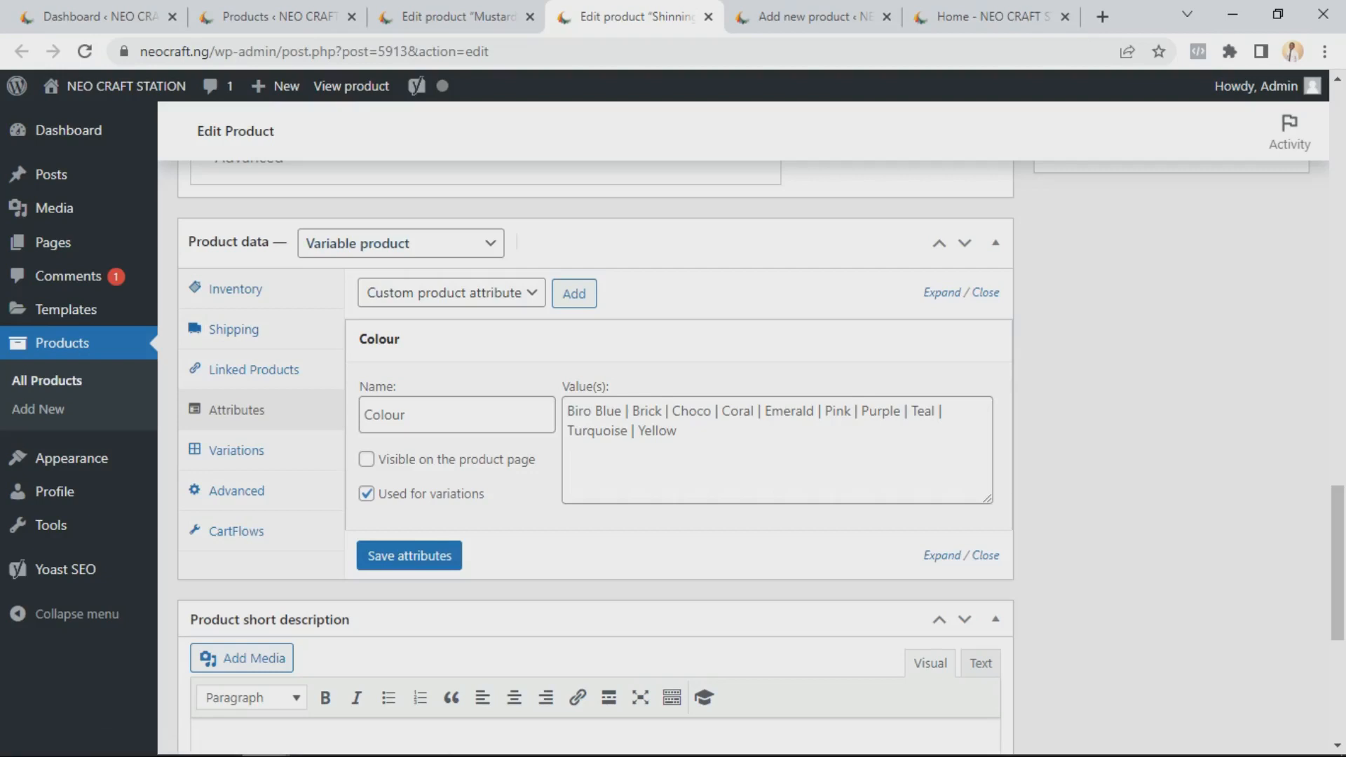
Switch the Shinning Yarn product type to Simple product to show the price fields, then back to Variable product
click(235, 289)
click(399, 243)
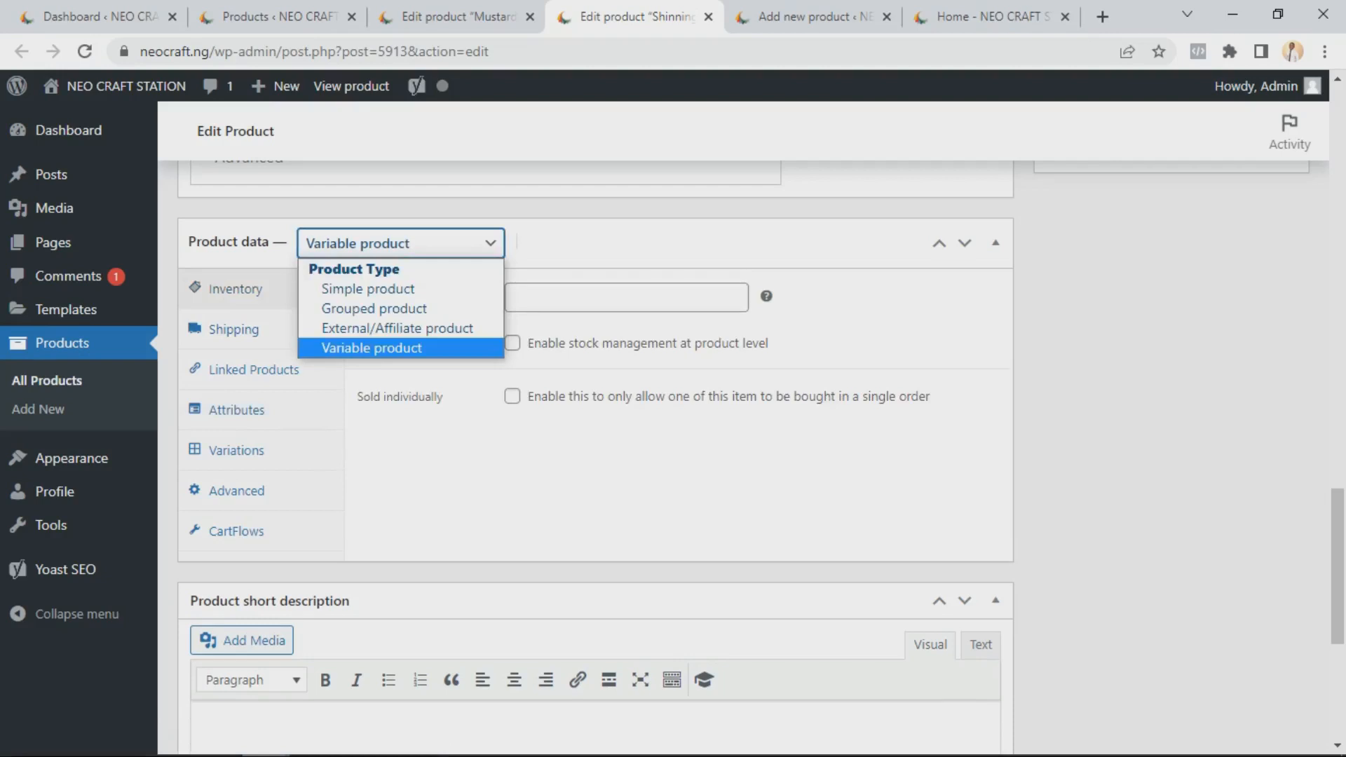
key(Up)
key(Up)
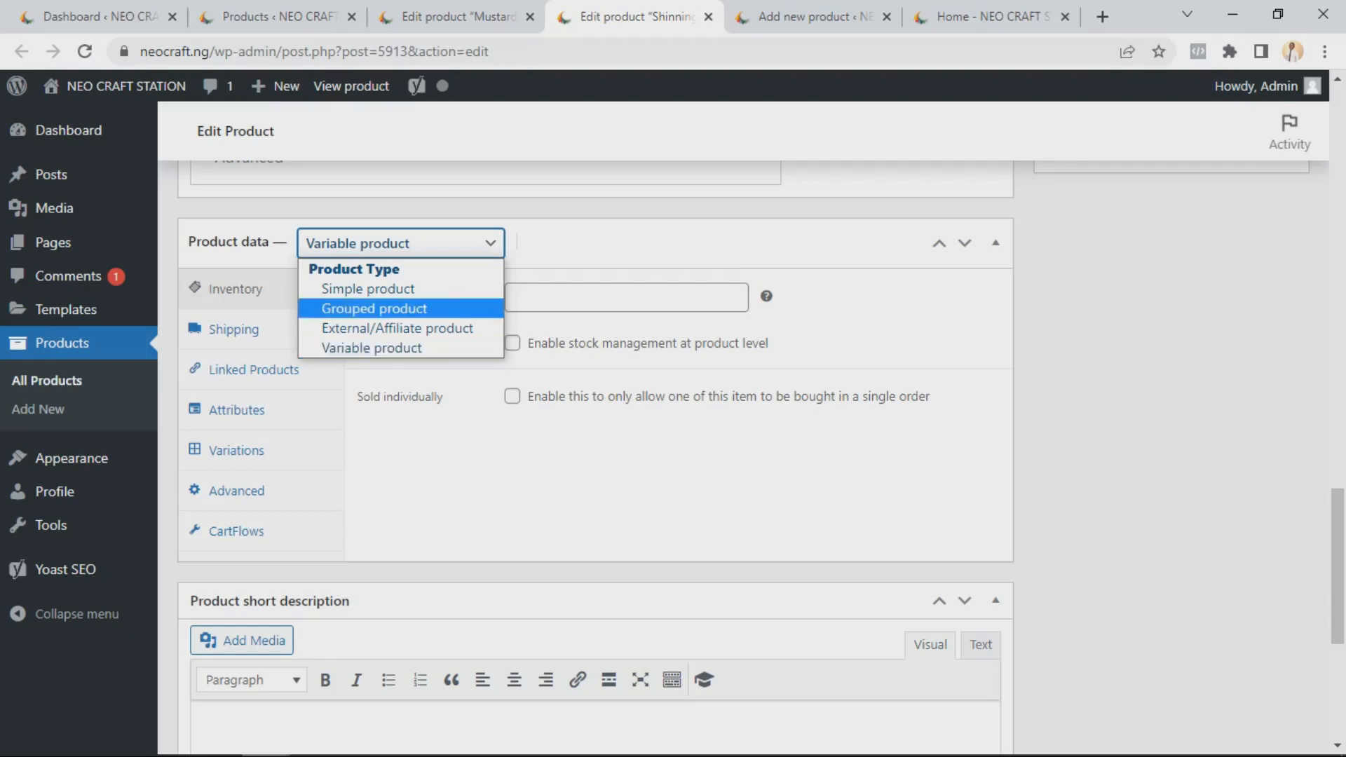
key(Return)
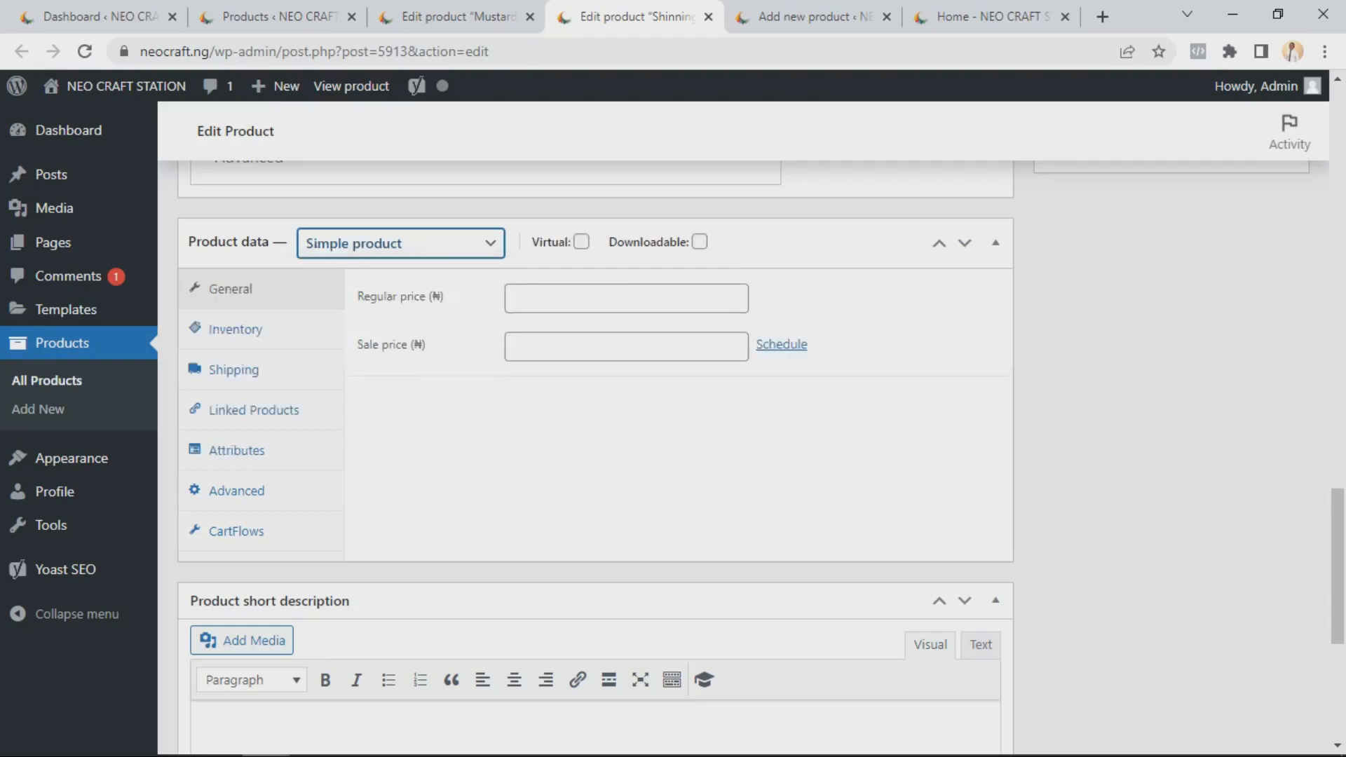
click(626, 298)
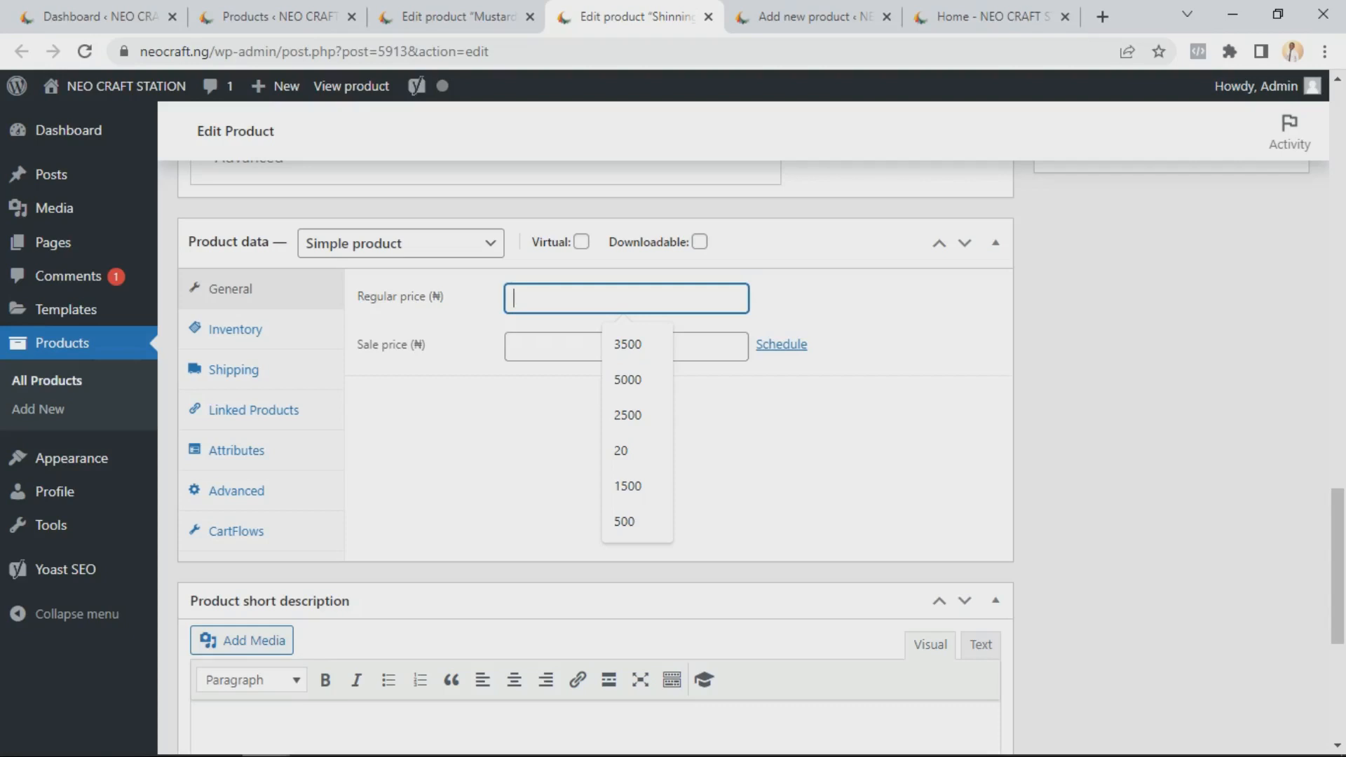
click(476, 434)
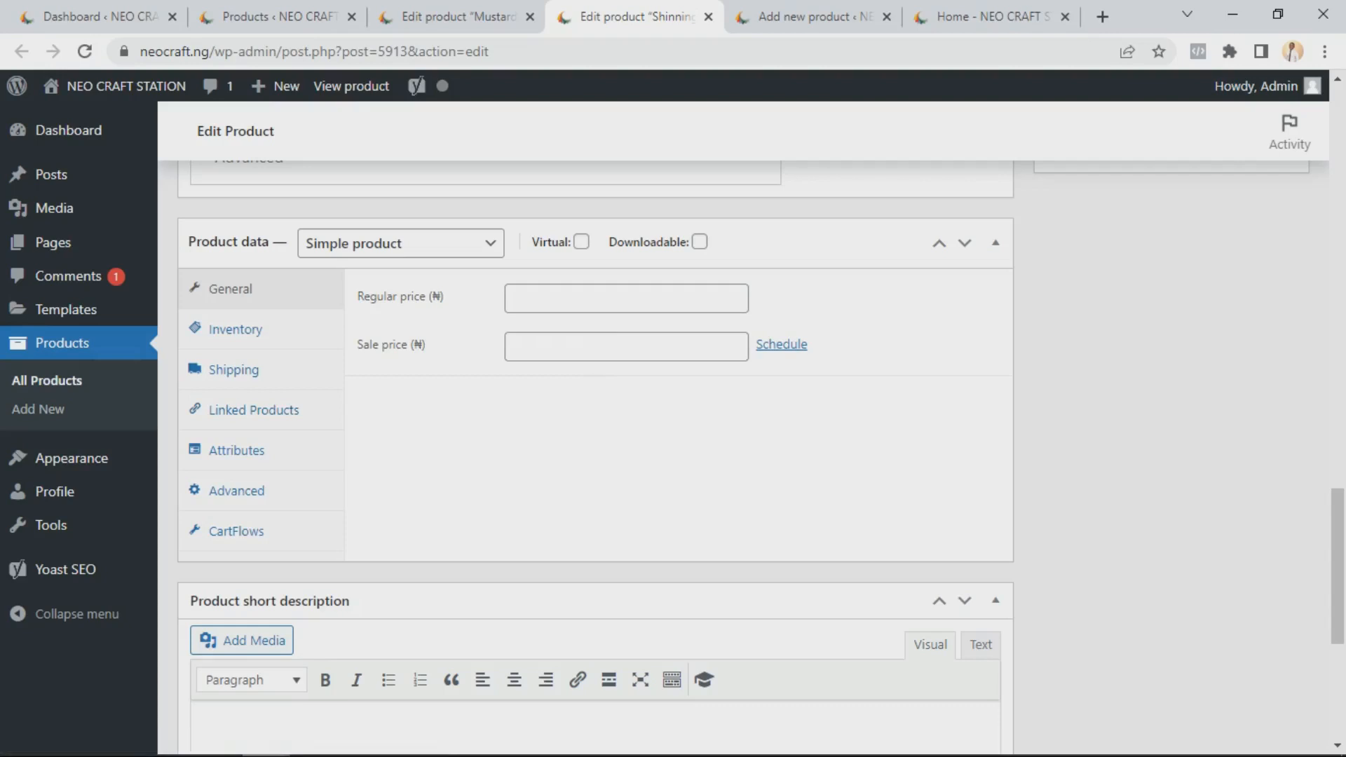
scroll(596, 456, down, 5)
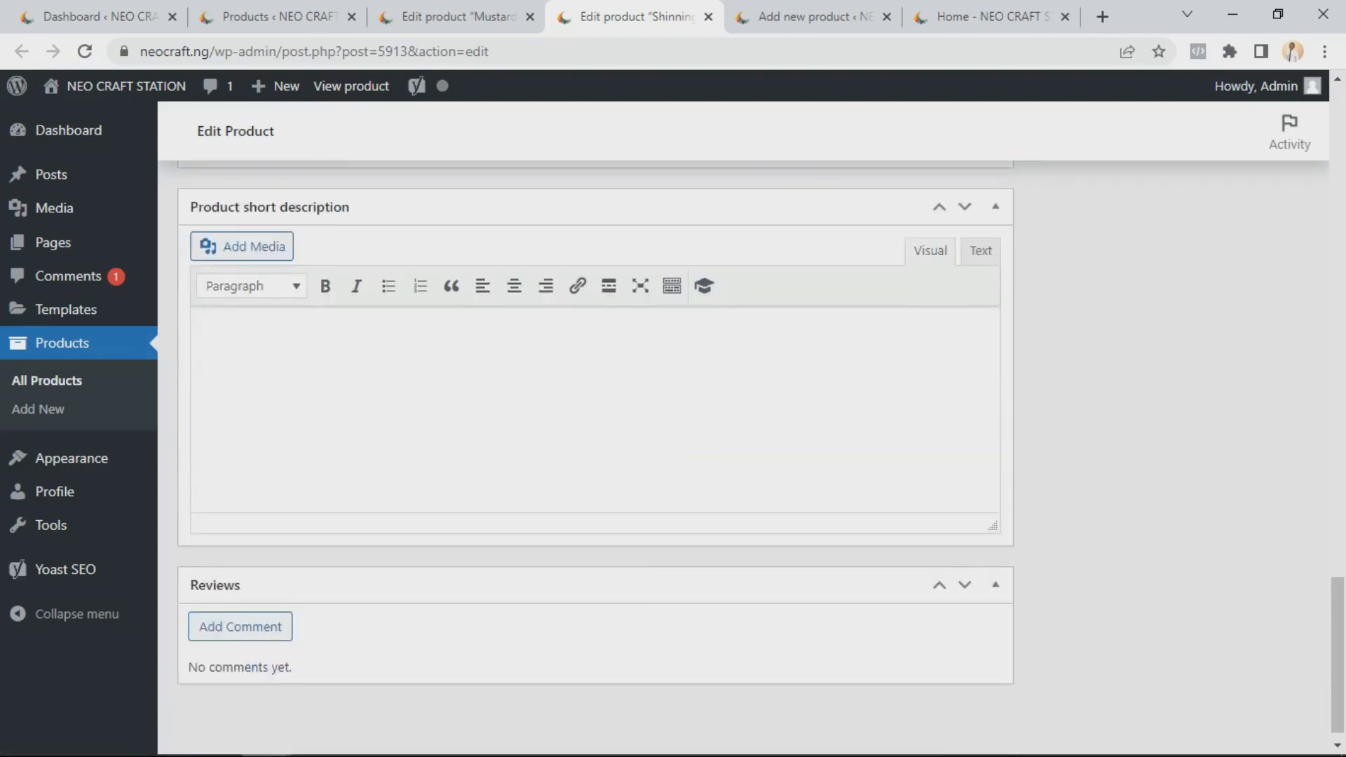
scroll(596, 456, up, 7)
click(400, 342)
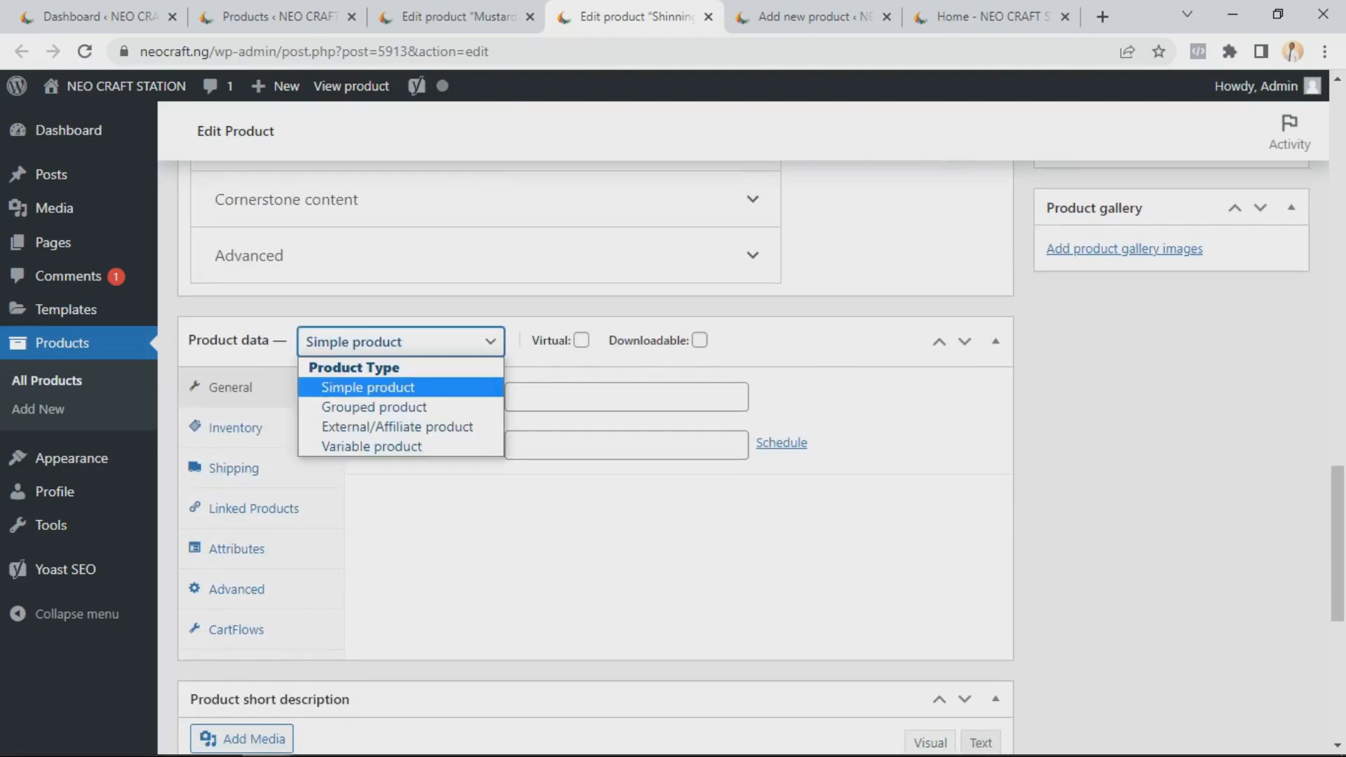
click(372, 447)
Scroll up the edit page, then switch between the blank Add new product page and the products list
scroll(596, 455, up, 7)
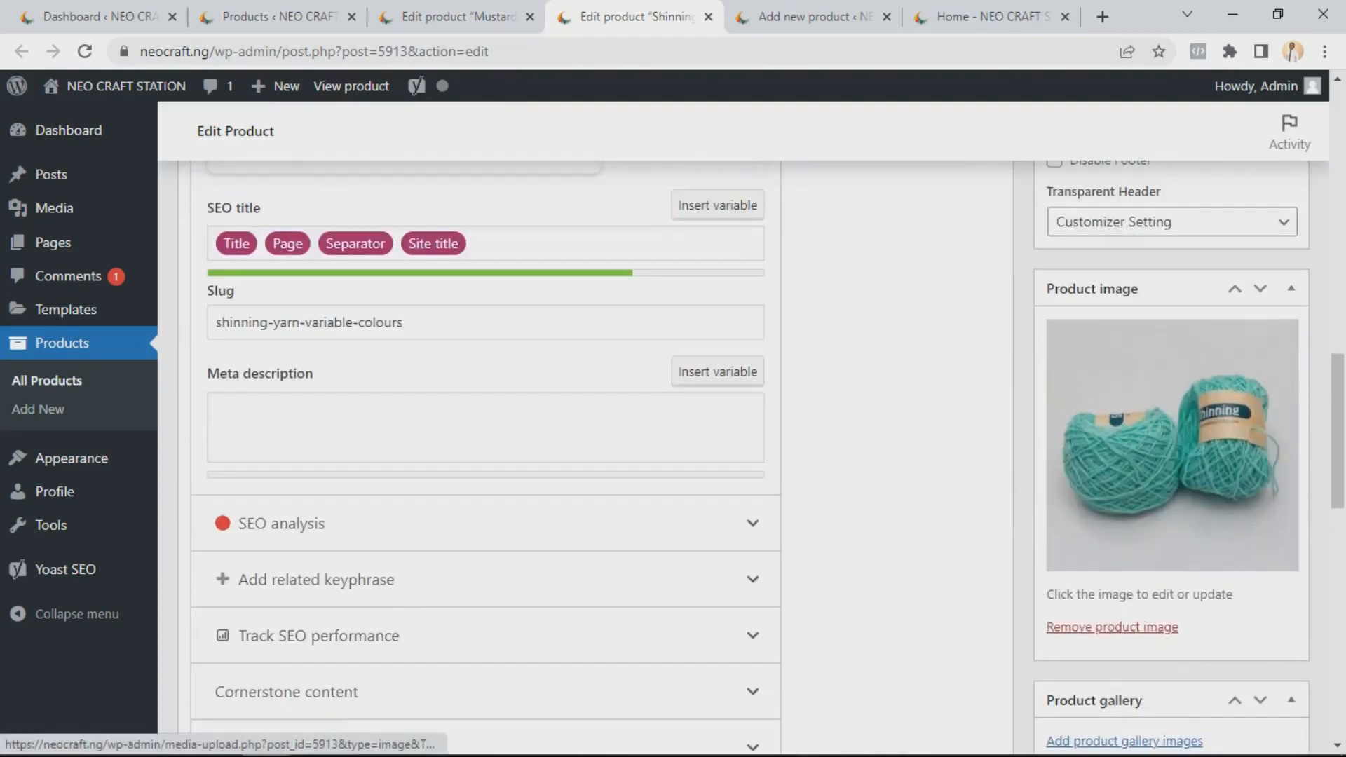
scroll(1172, 445, up, 10)
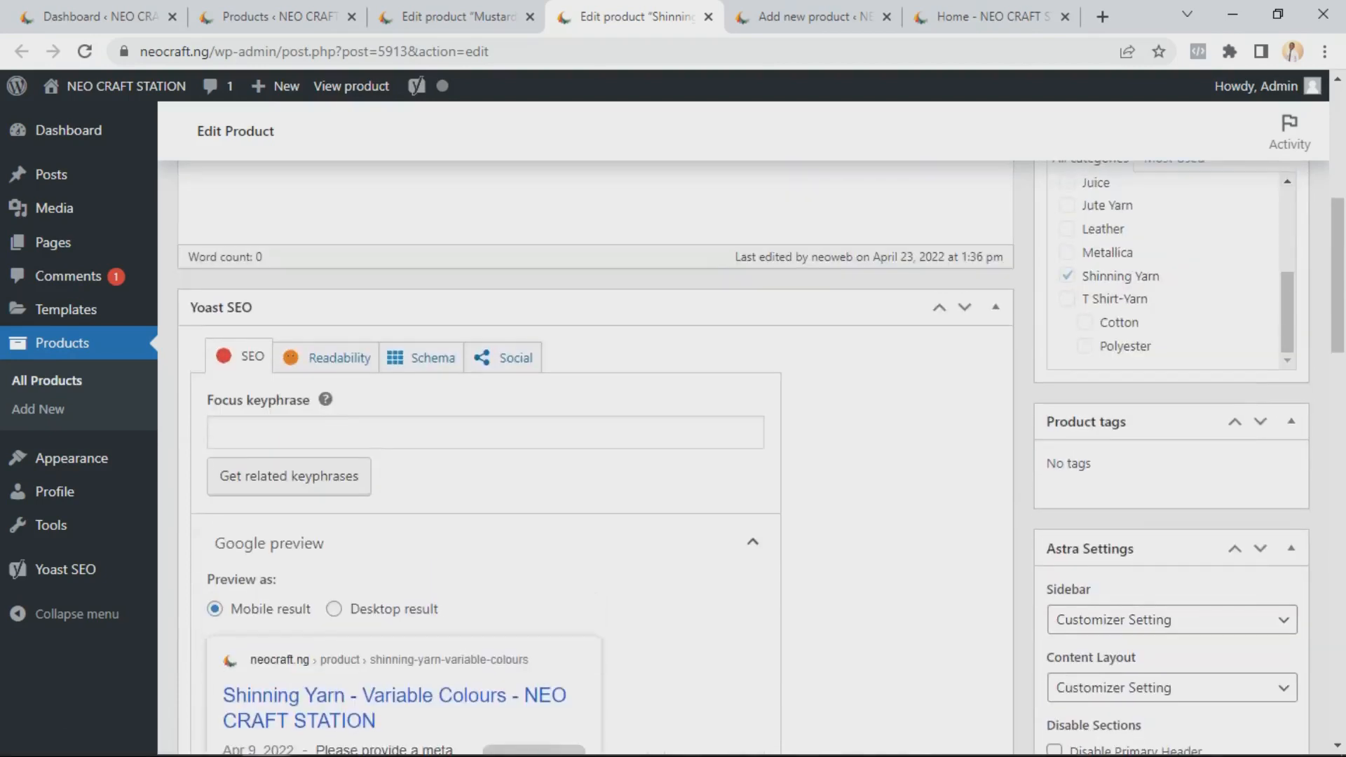
scroll(672, 455, up, 3)
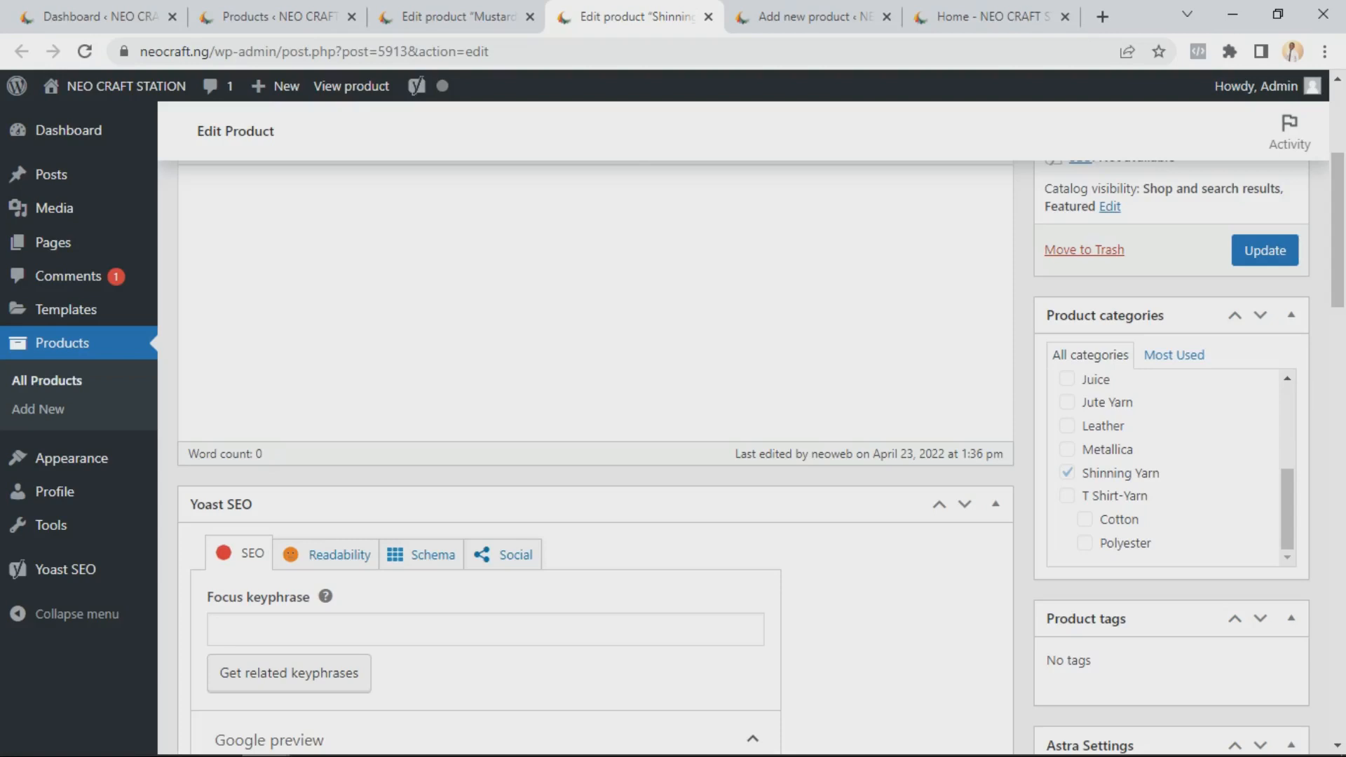
scroll(1167, 466, up, 4)
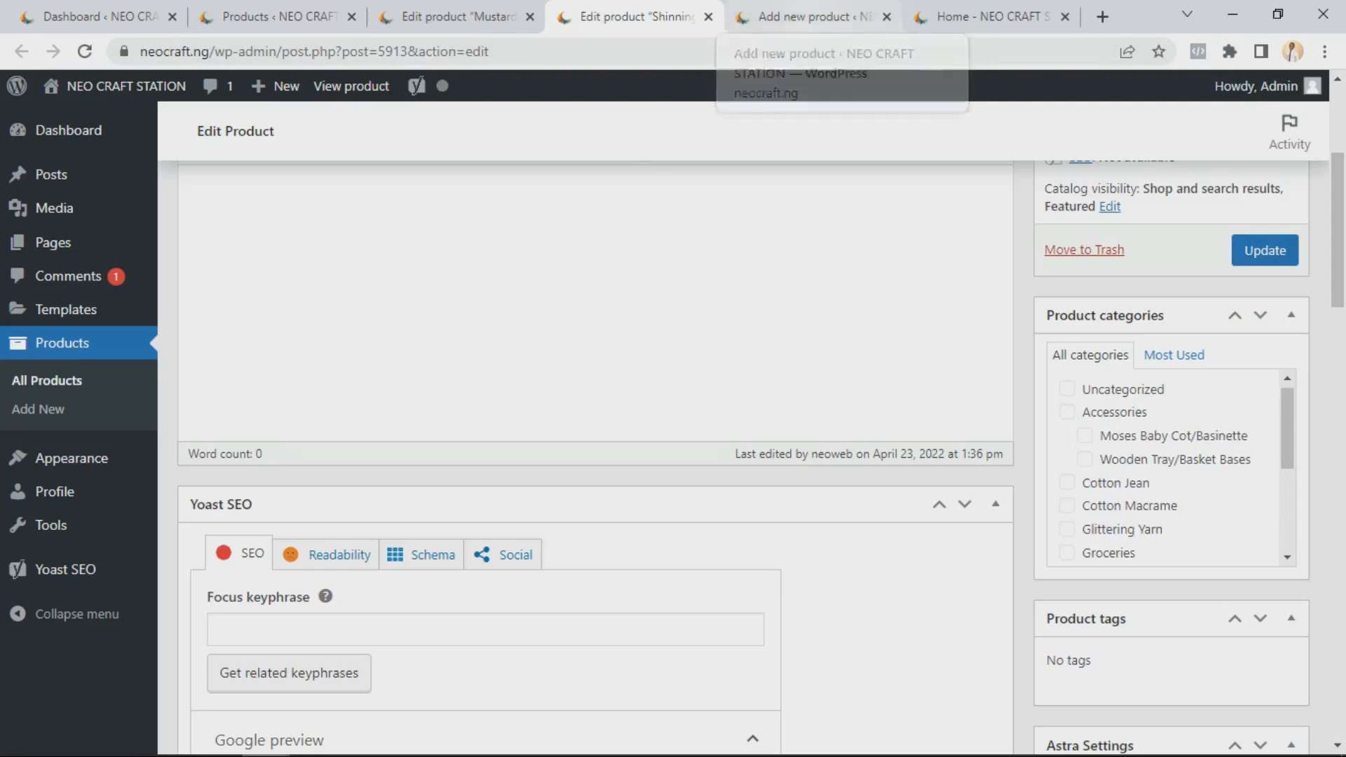
click(813, 16)
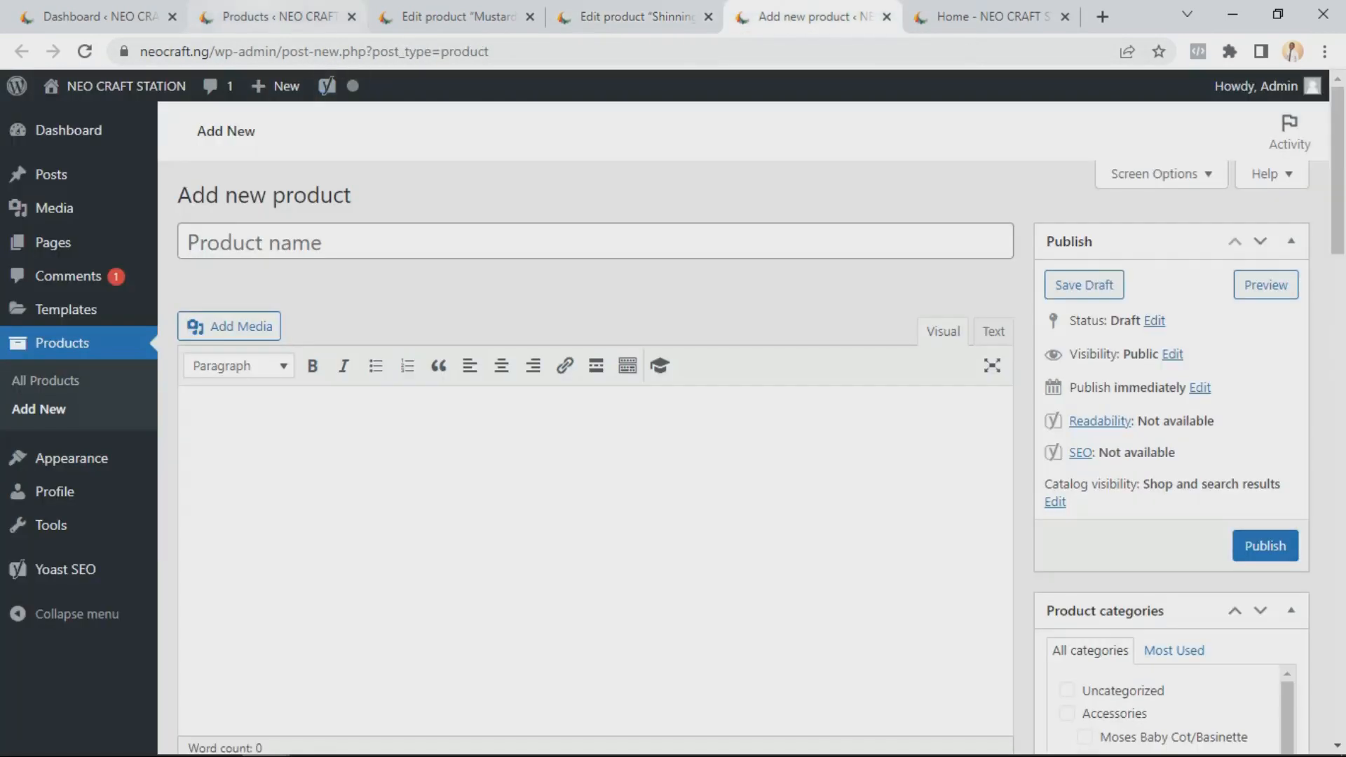
click(279, 16)
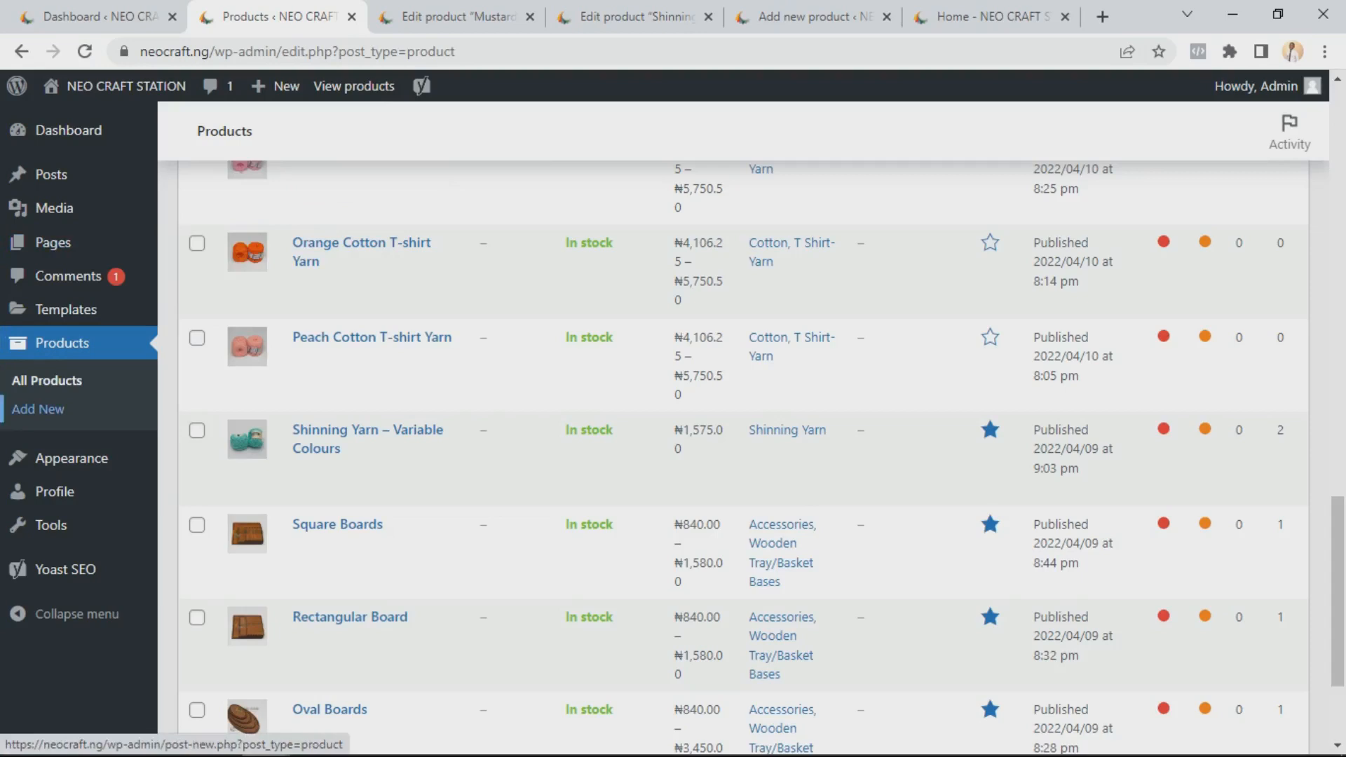
click(799, 17)
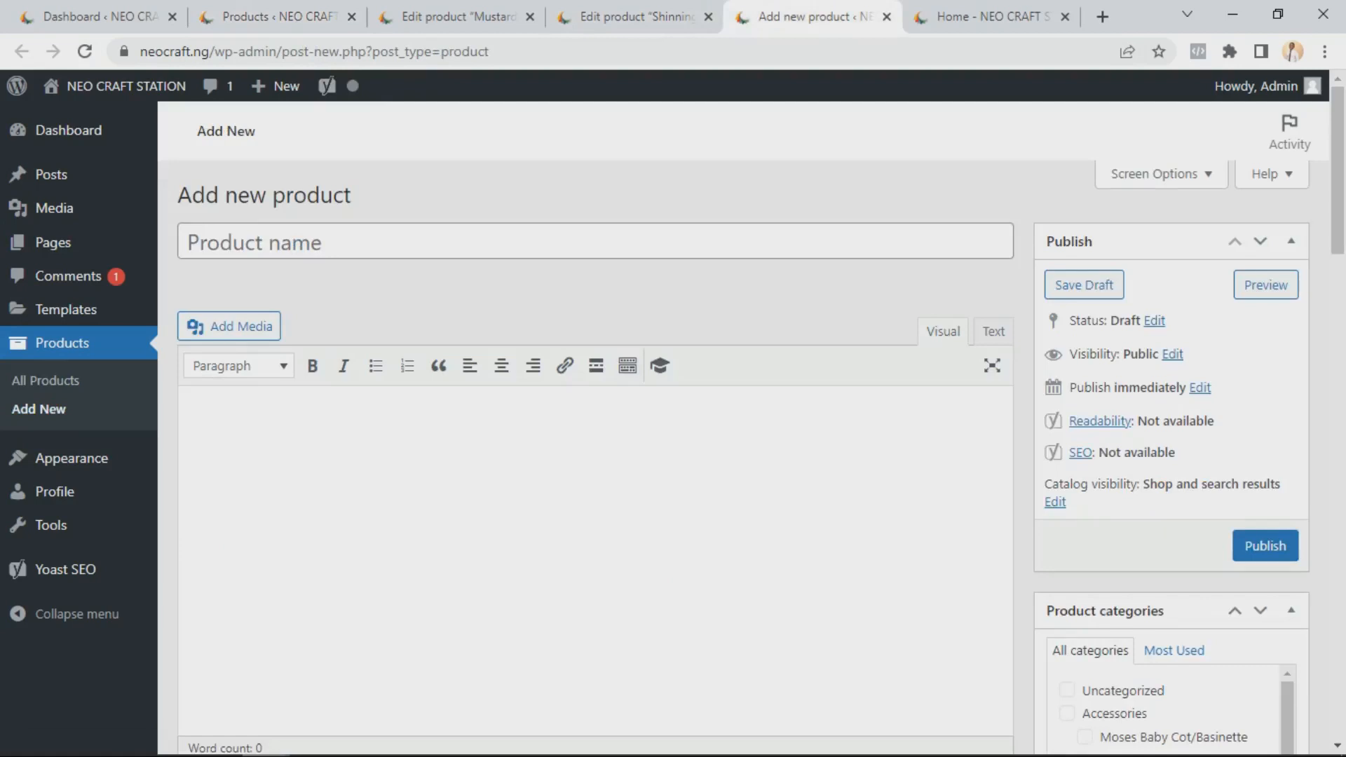
mouse_move(277, 85)
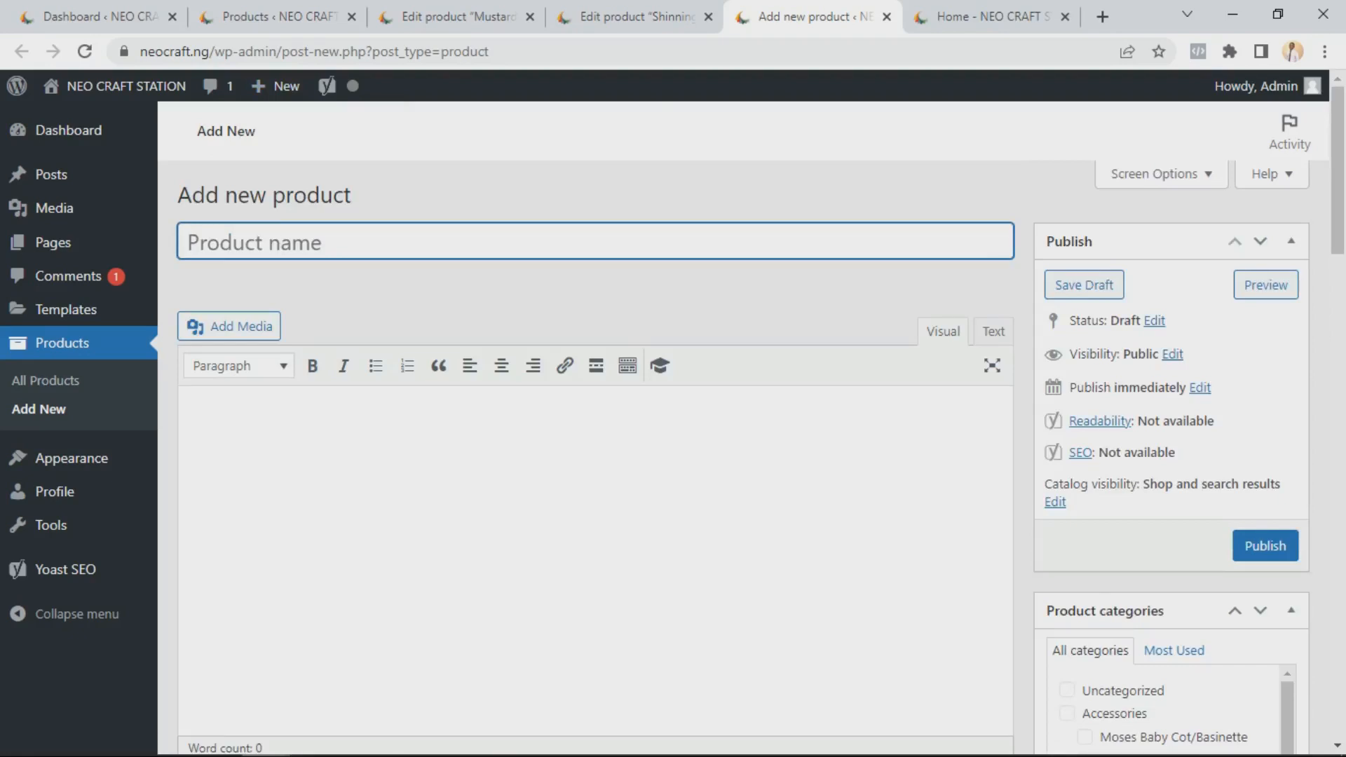
Scroll the new product page down to Product data and open the product type list without changing it
scroll(596, 449, down, 1)
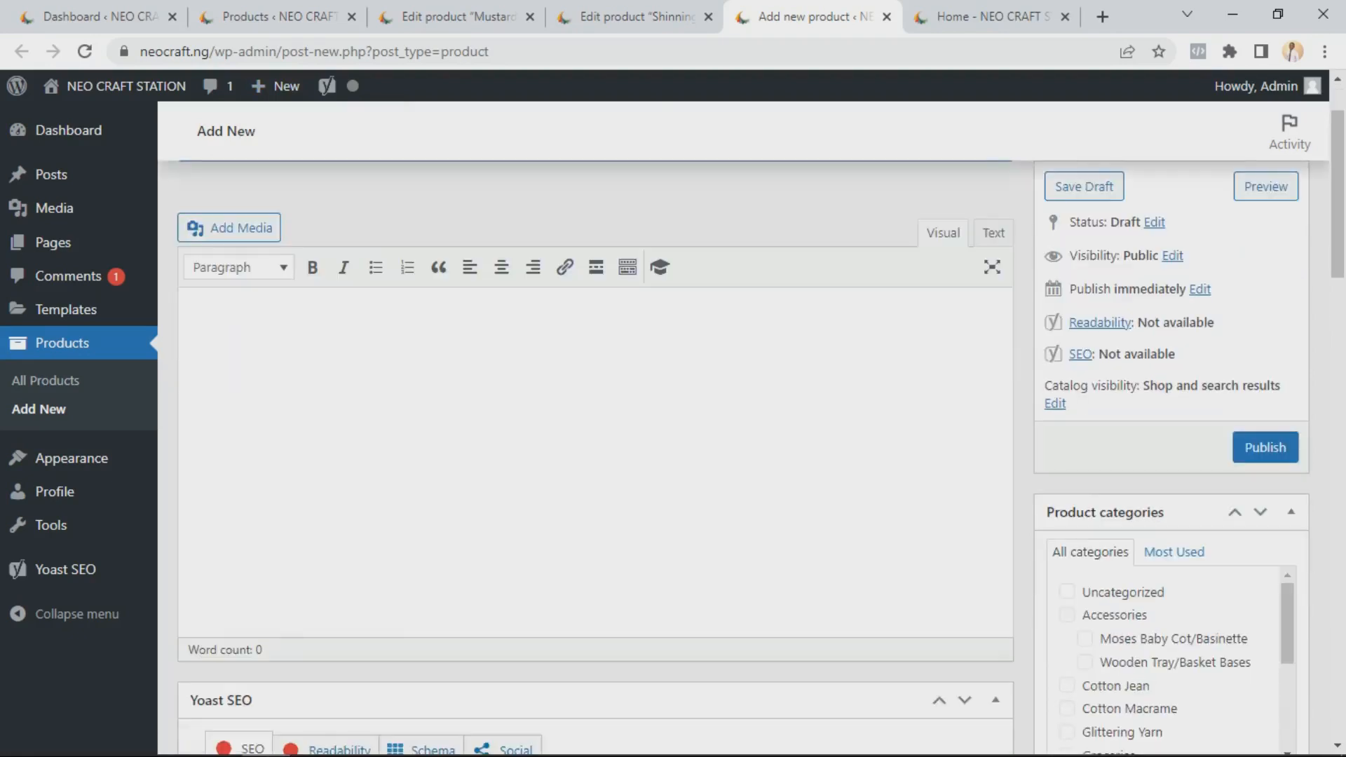
scroll(596, 455, down, 10)
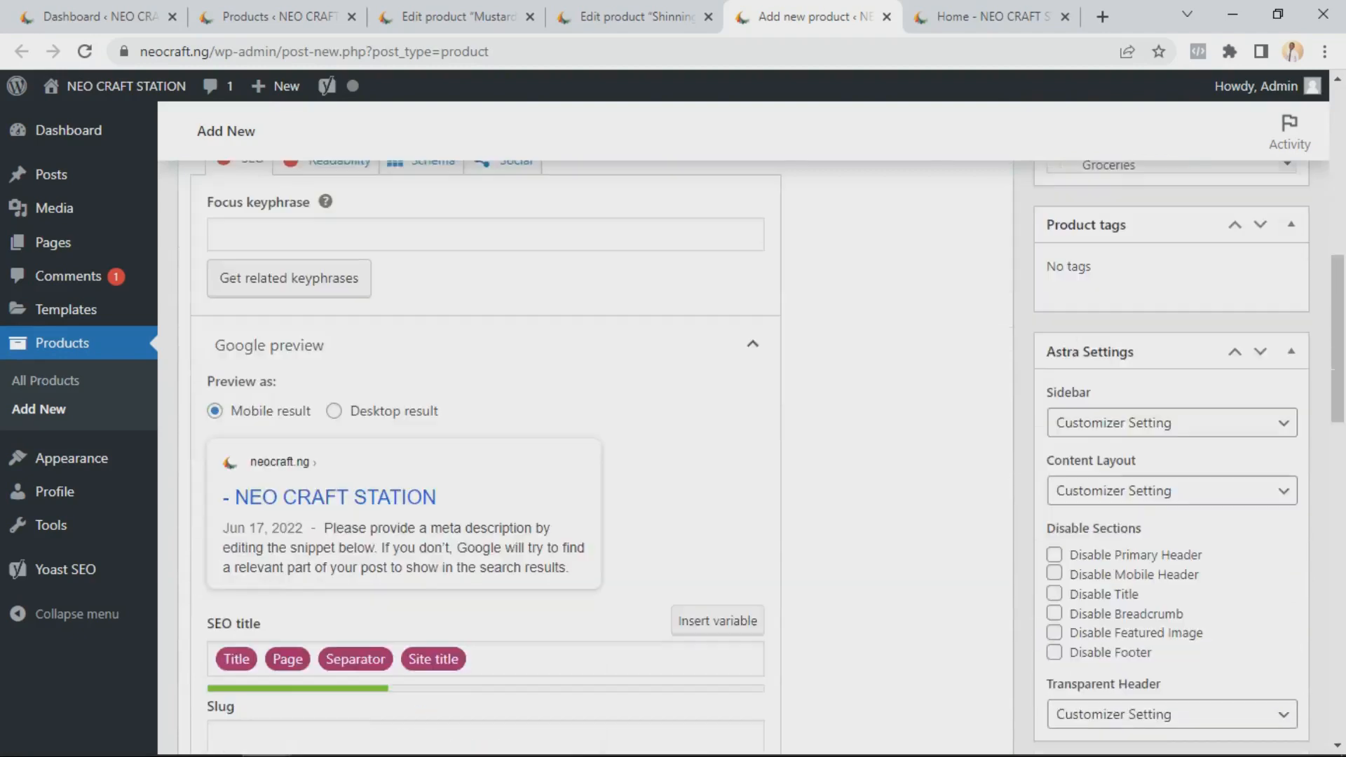
scroll(596, 456, down, 8)
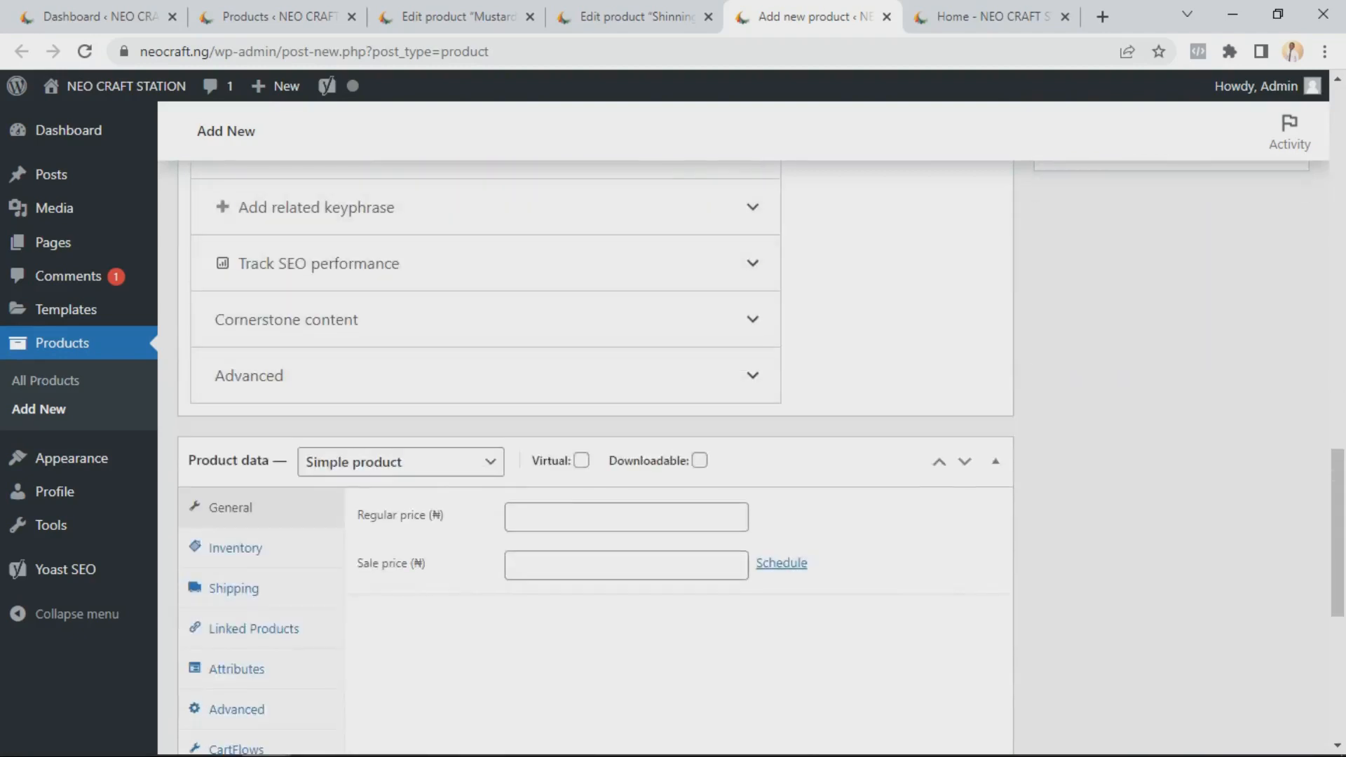
scroll(595, 456, down, 1)
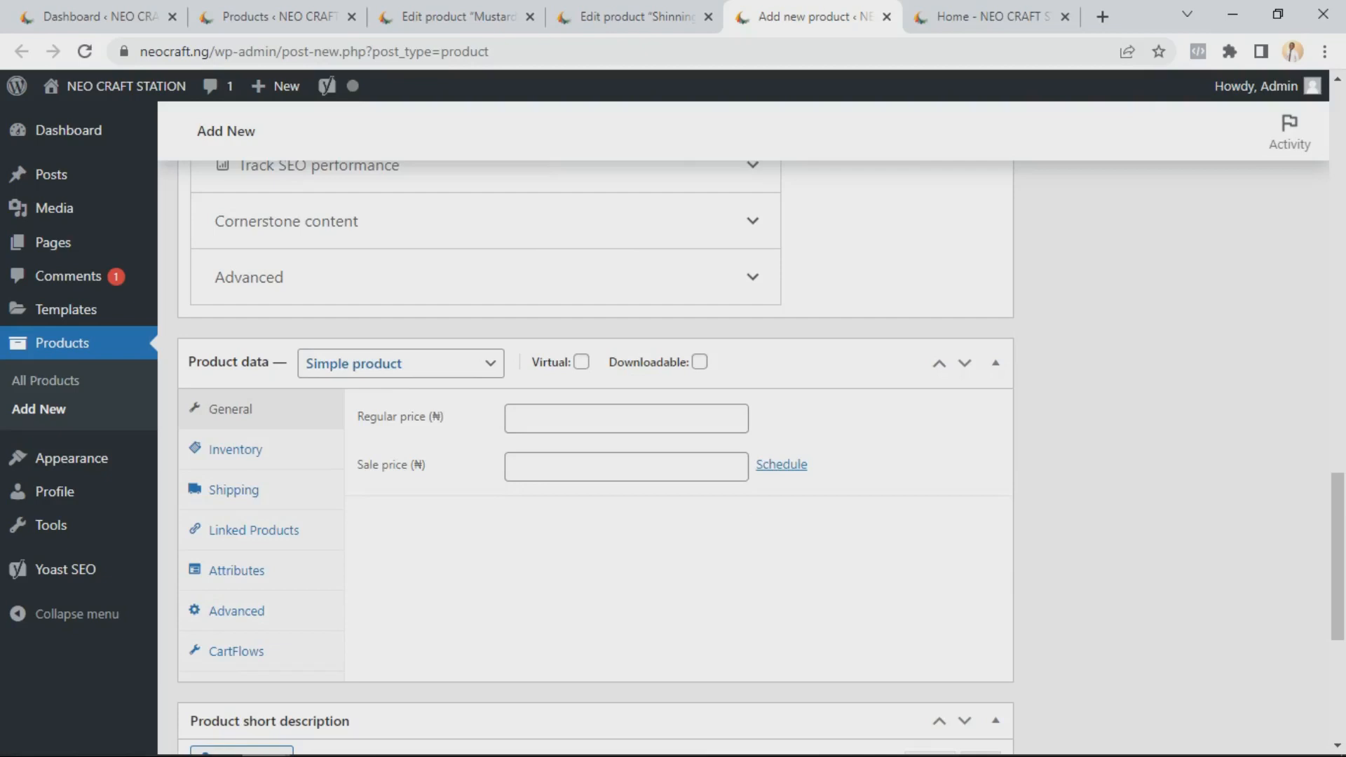
click(400, 363)
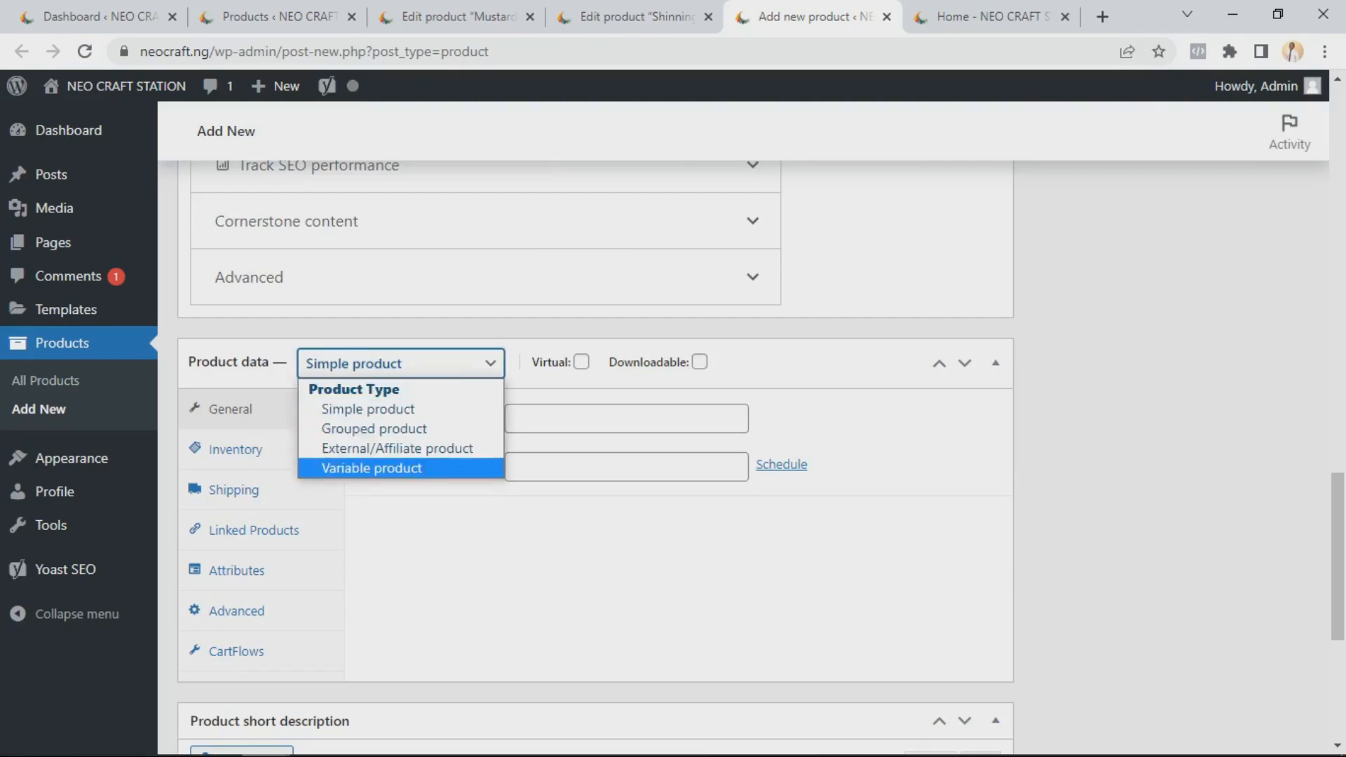
click(596, 560)
Scroll back up through the new product page's SEO and image panels to the top
scroll(596, 561, down, 4)
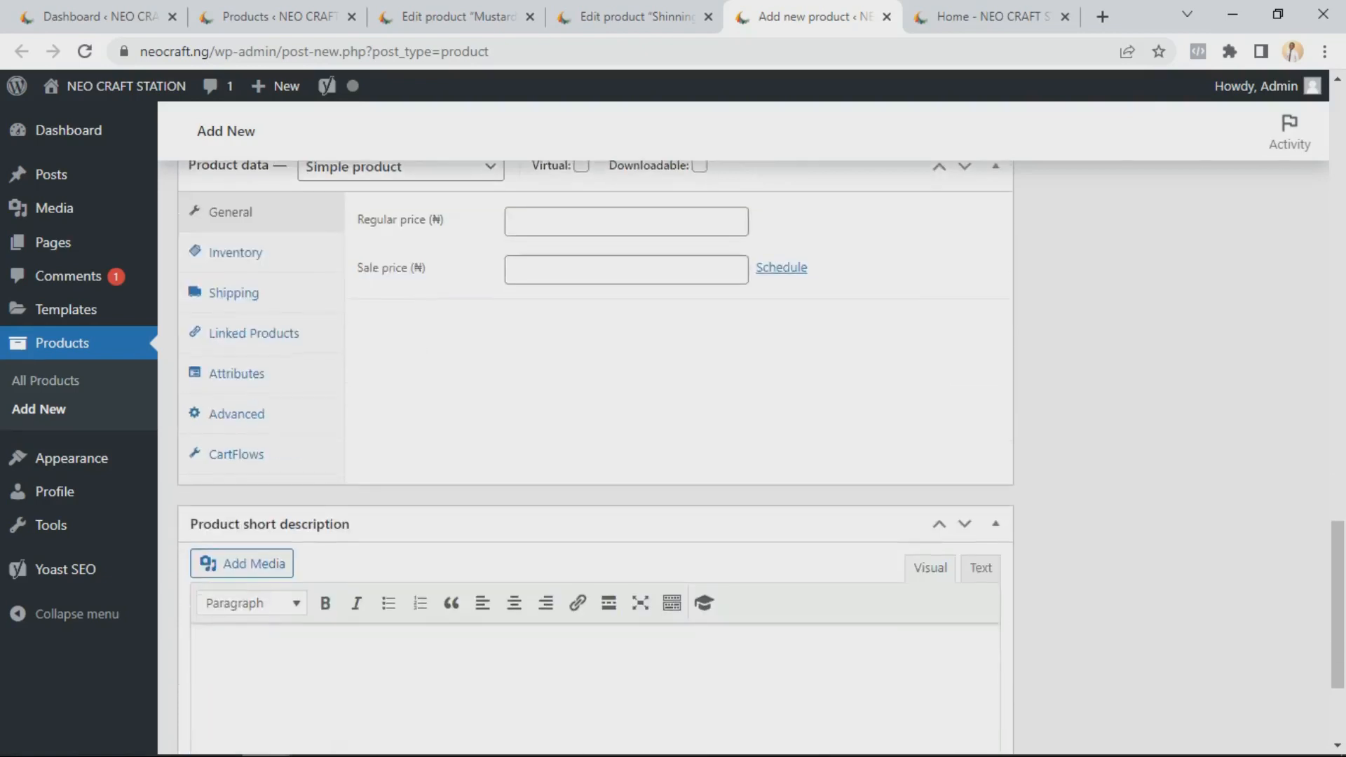
scroll(595, 455, up, 12)
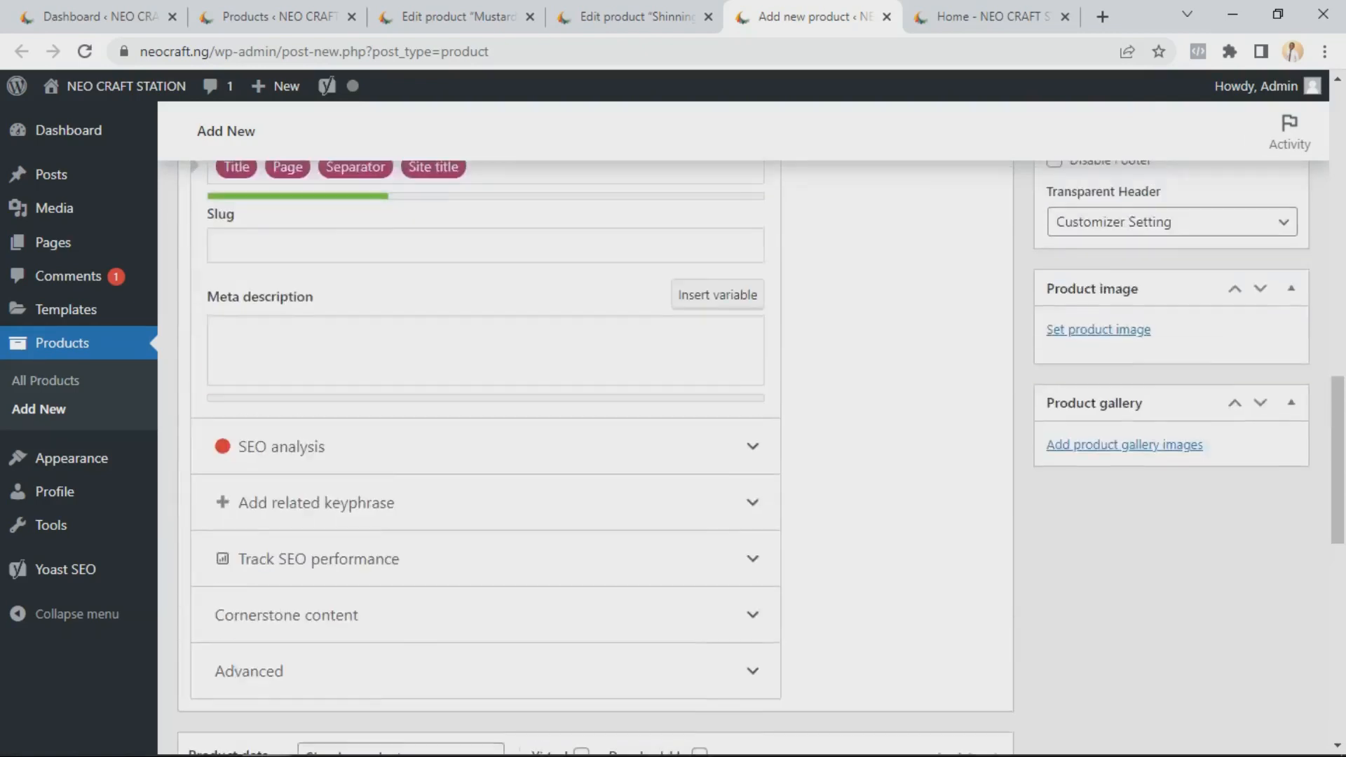
scroll(596, 456, up, 3)
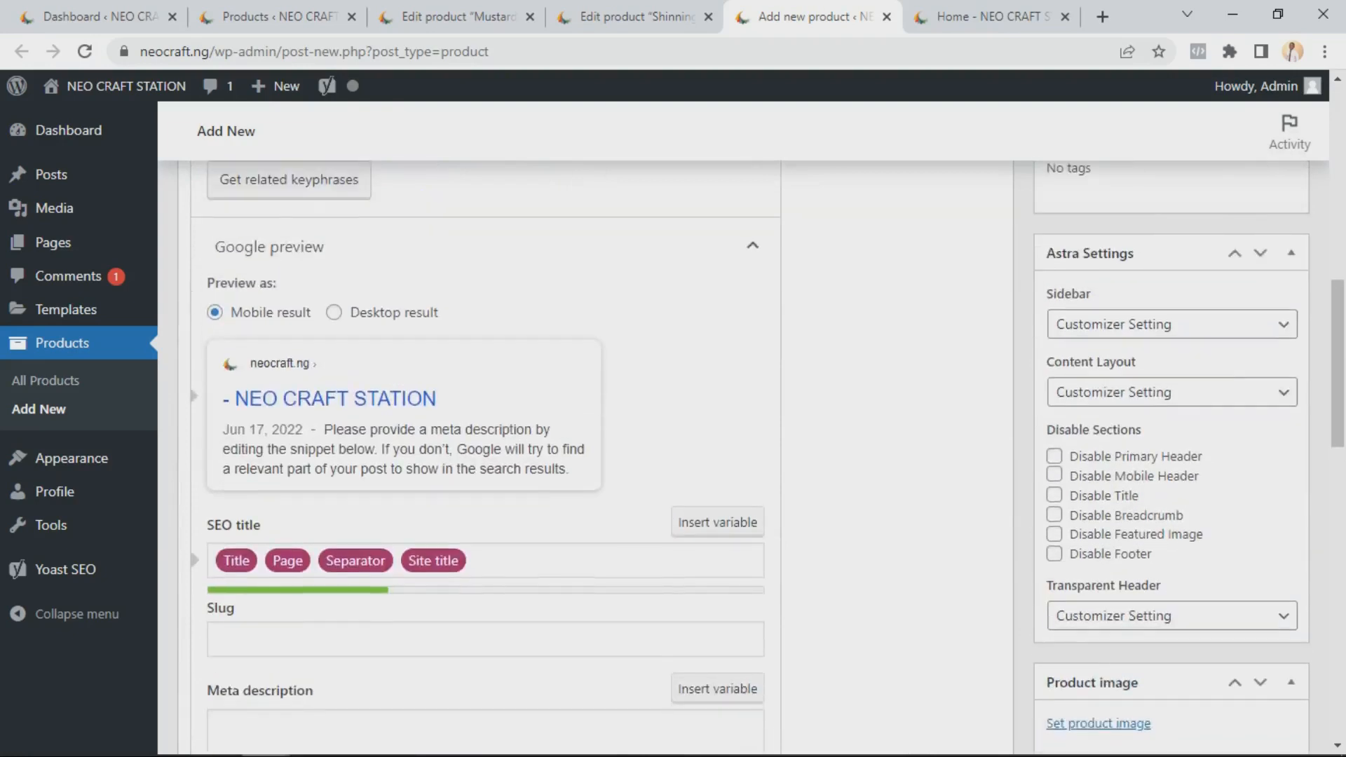
scroll(596, 455, up, 3)
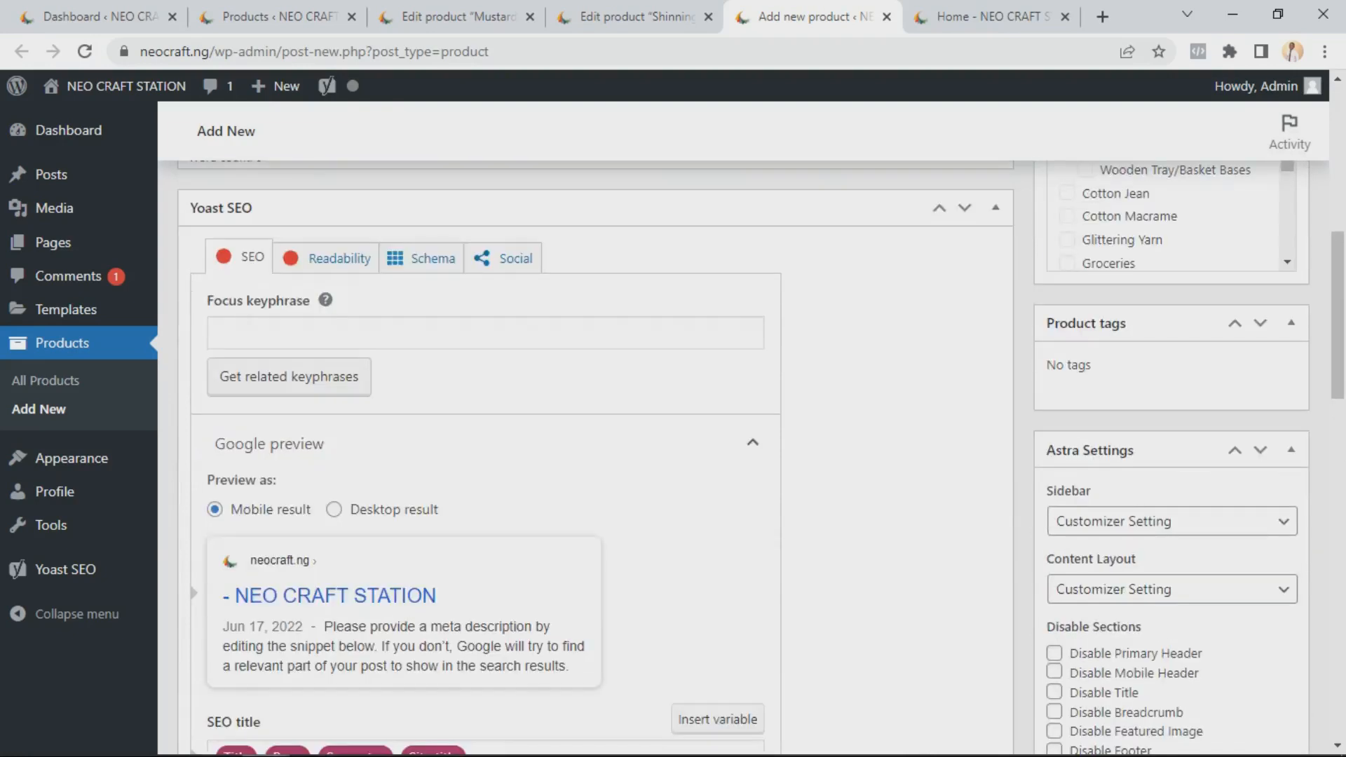
scroll(596, 456, down, 7)
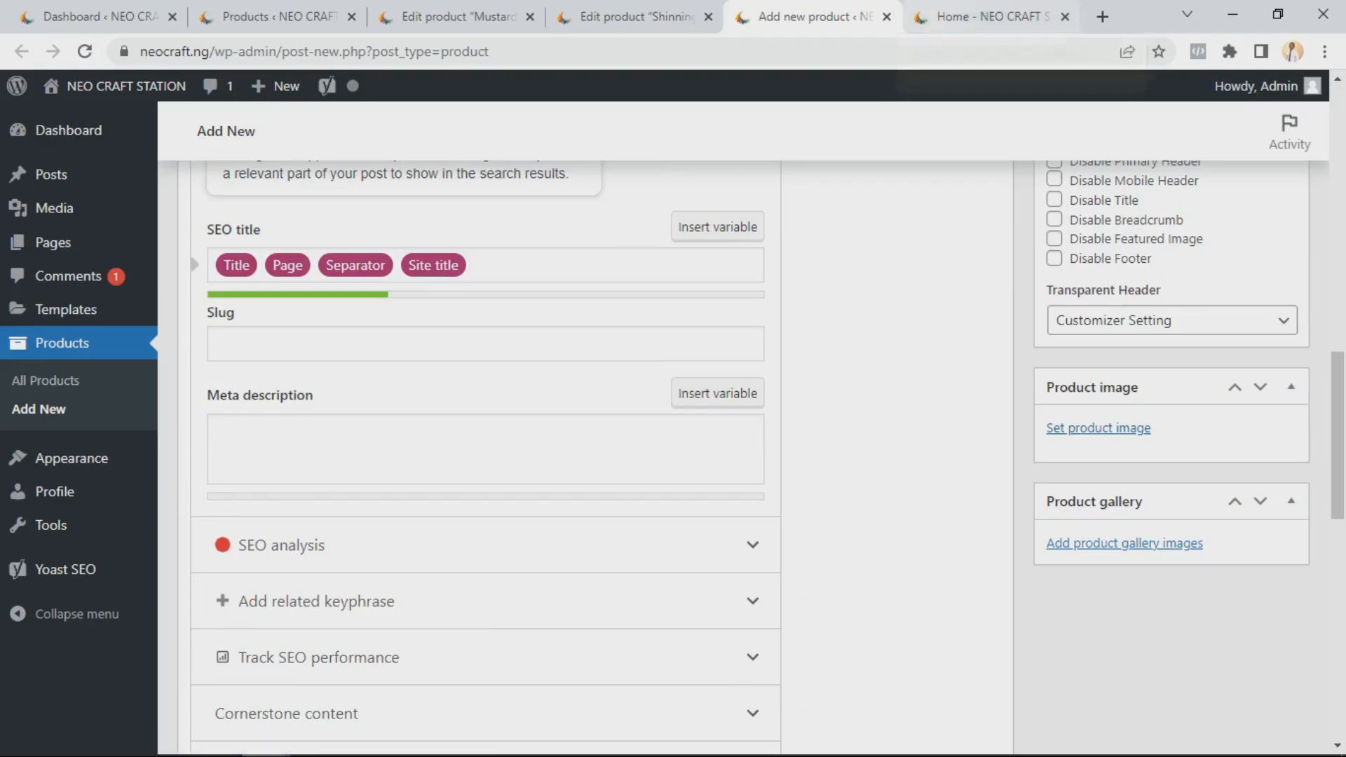
scroll(760, 456, up, 10)
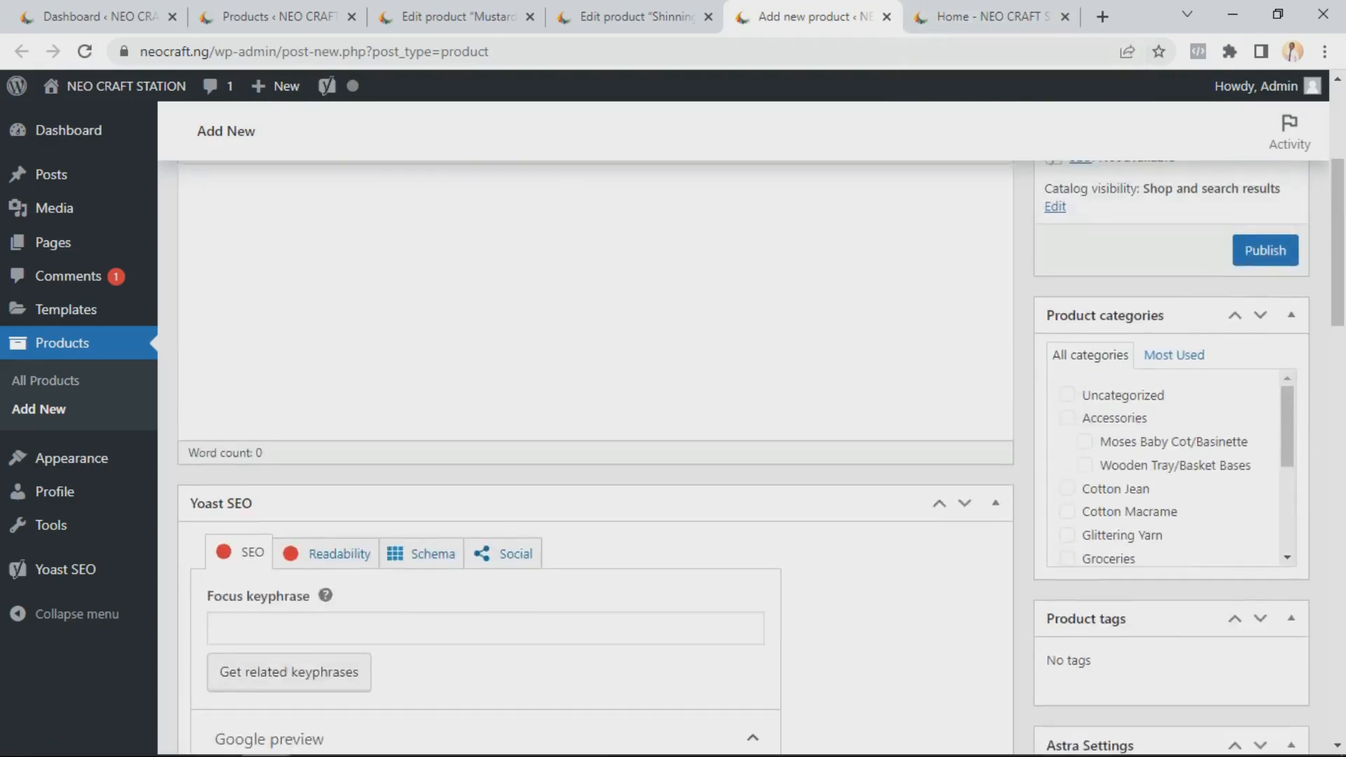
scroll(595, 456, up, 5)
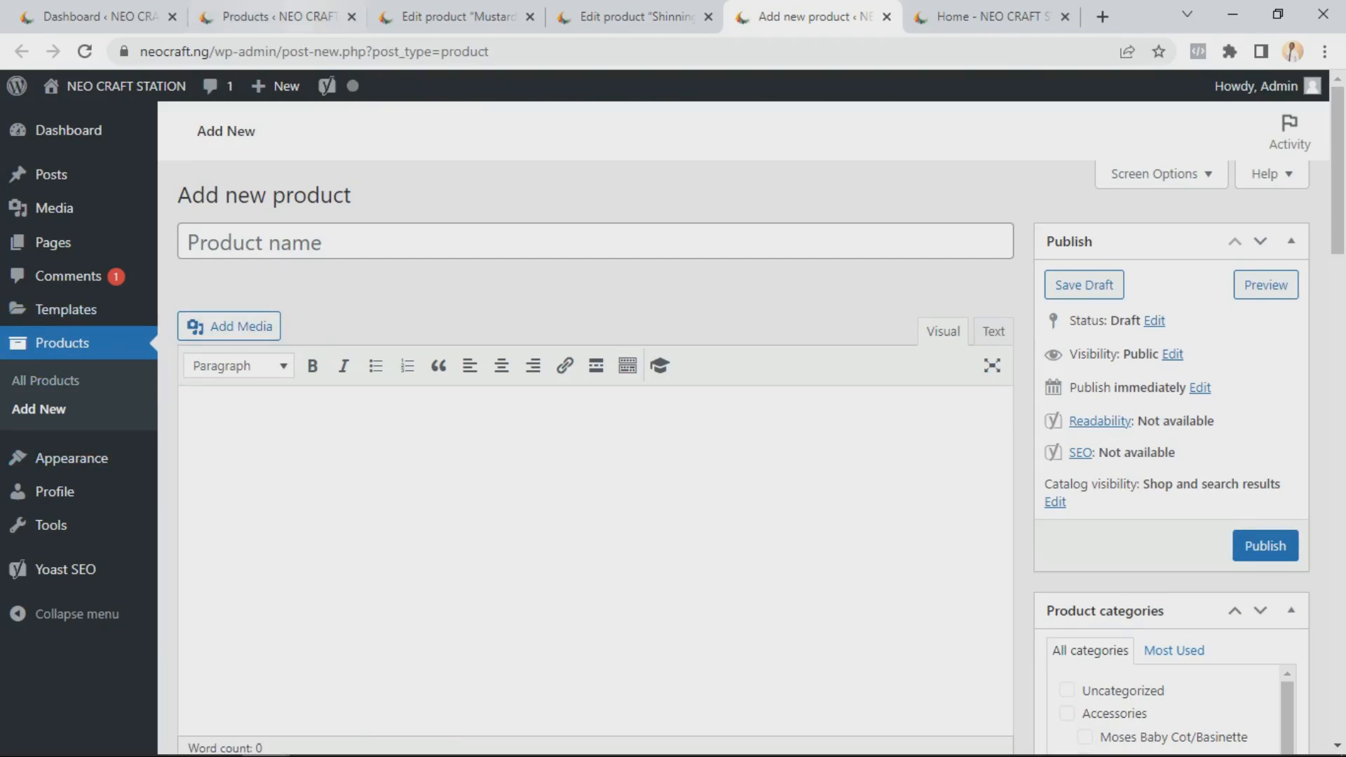
Return to the products list and scroll through it from the top down to the Shinning Yarn entry
click(281, 16)
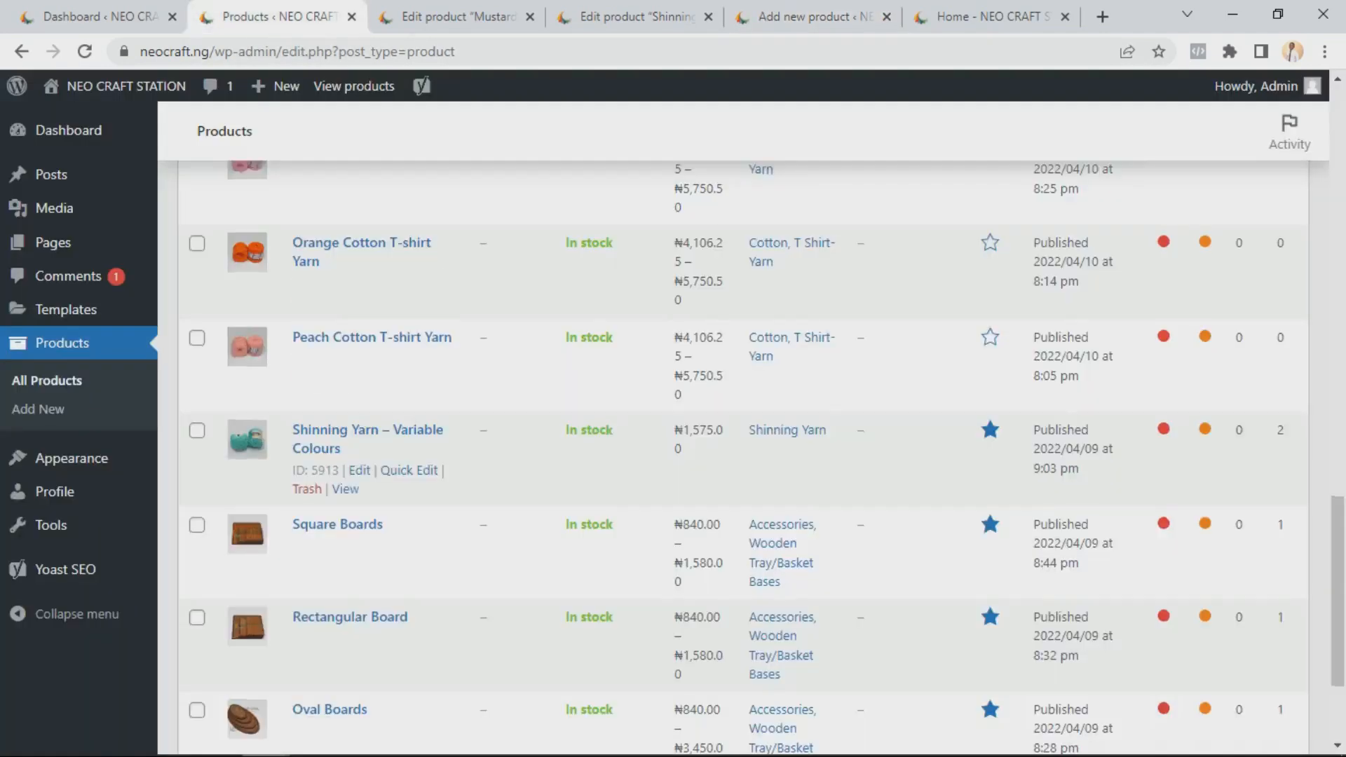
scroll(392, 463, up, 12)
scroll(743, 456, up, 8)
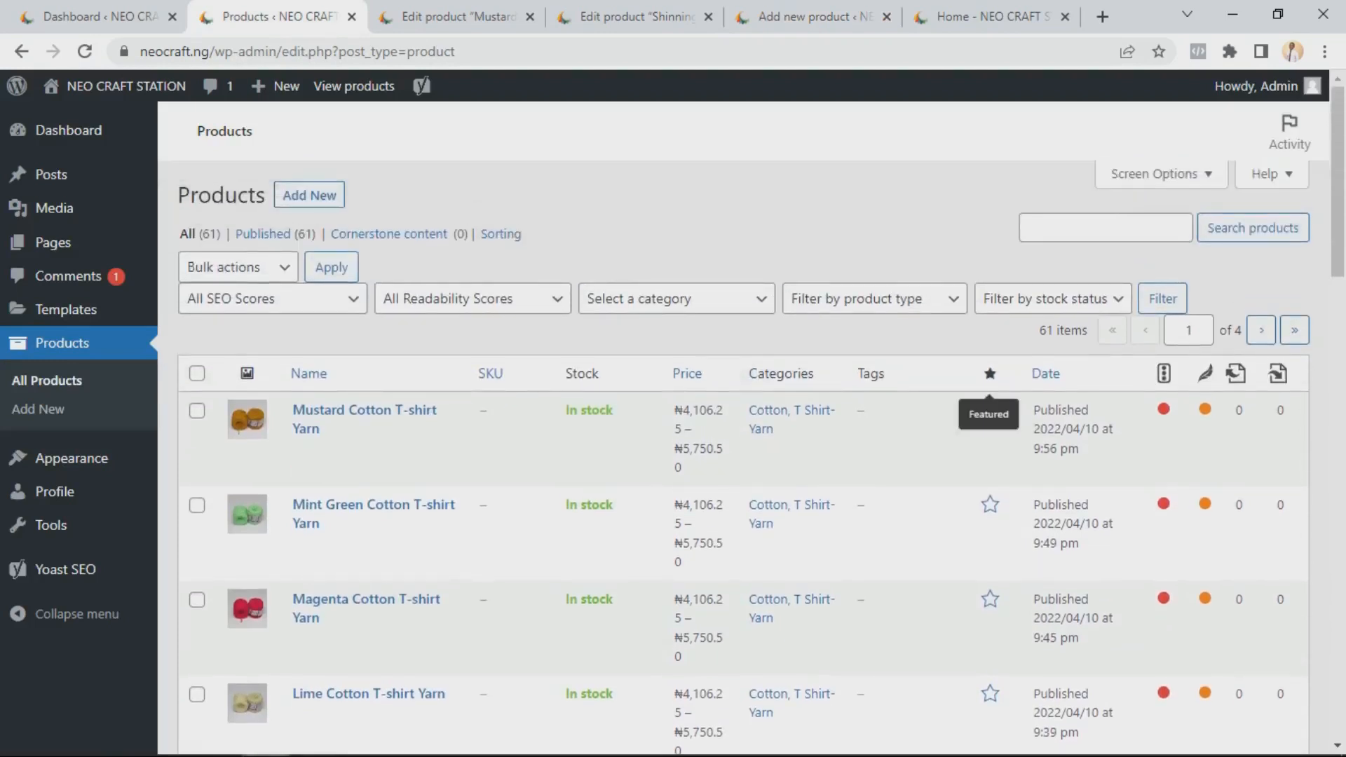
scroll(392, 463, down, 14)
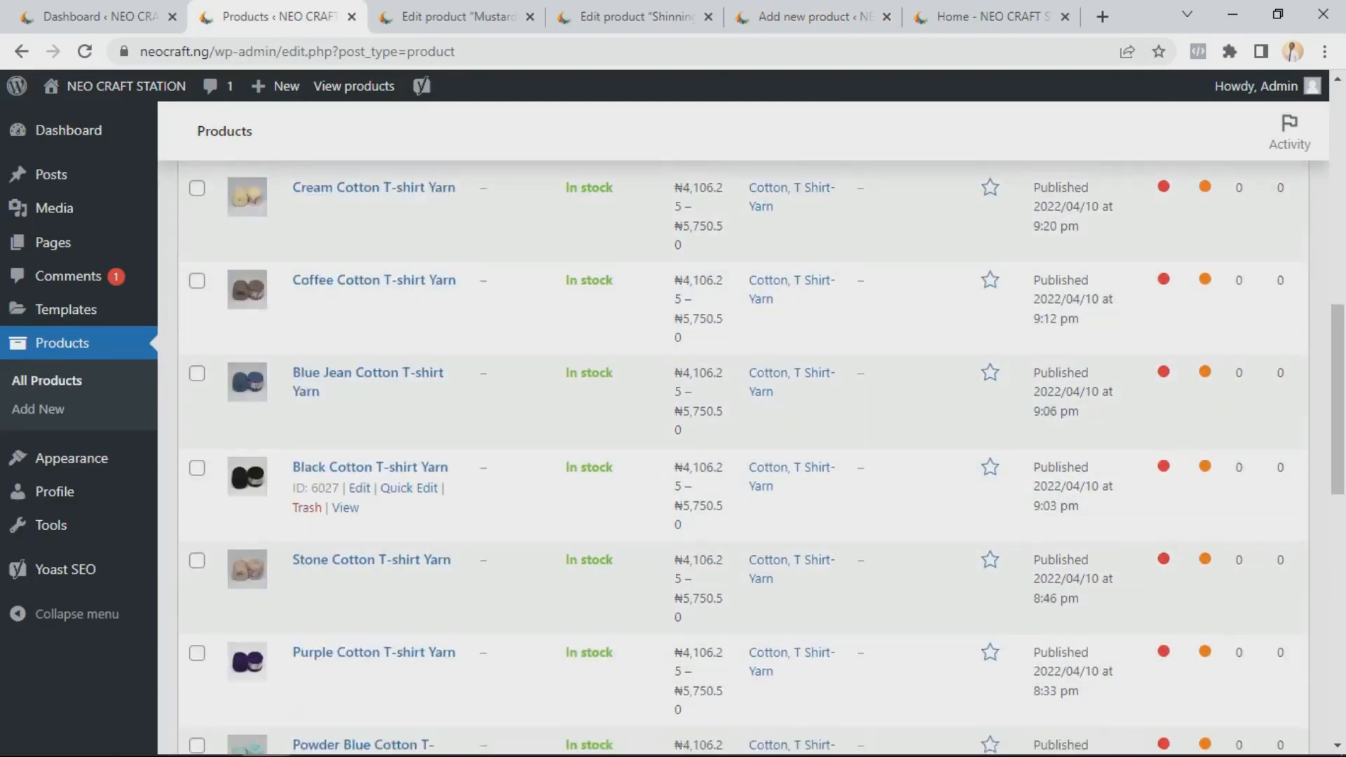
scroll(630, 476, down, 8)
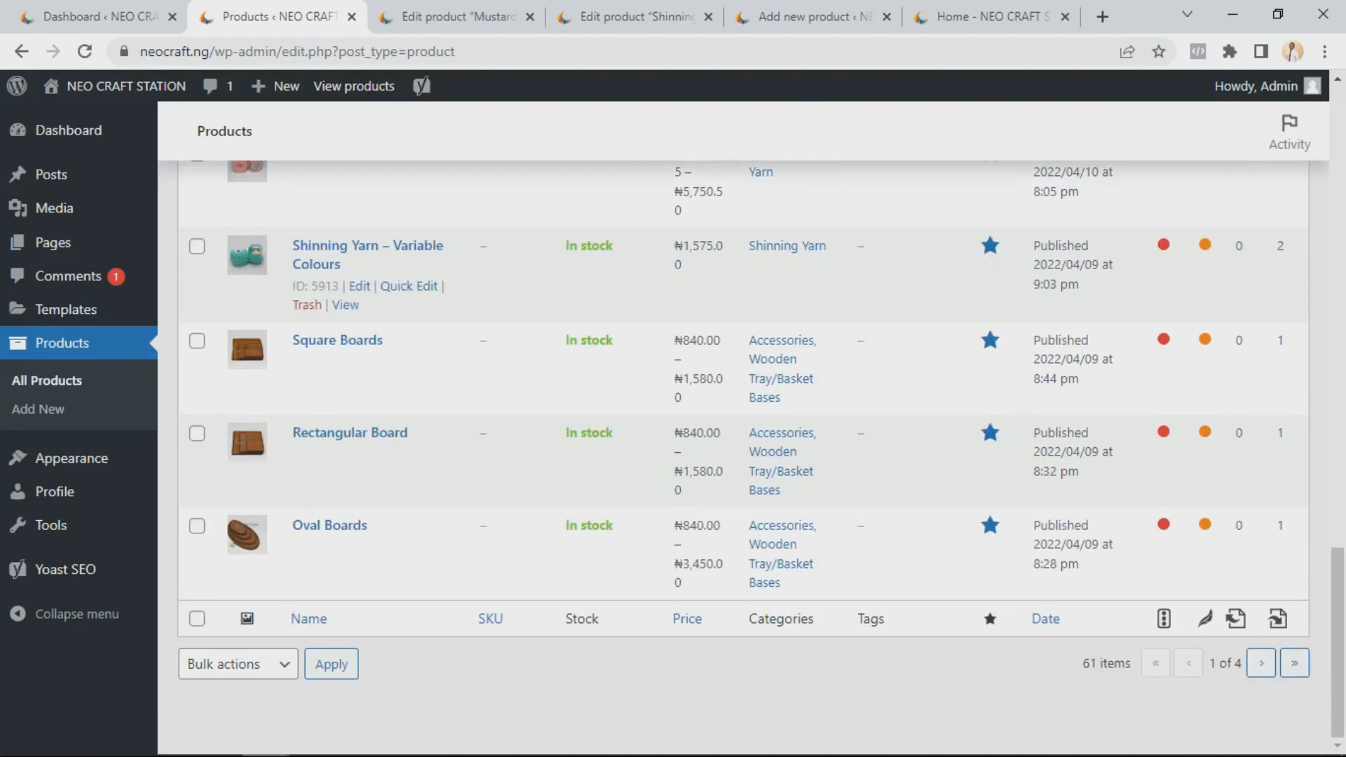
scroll(989, 345, up, 1)
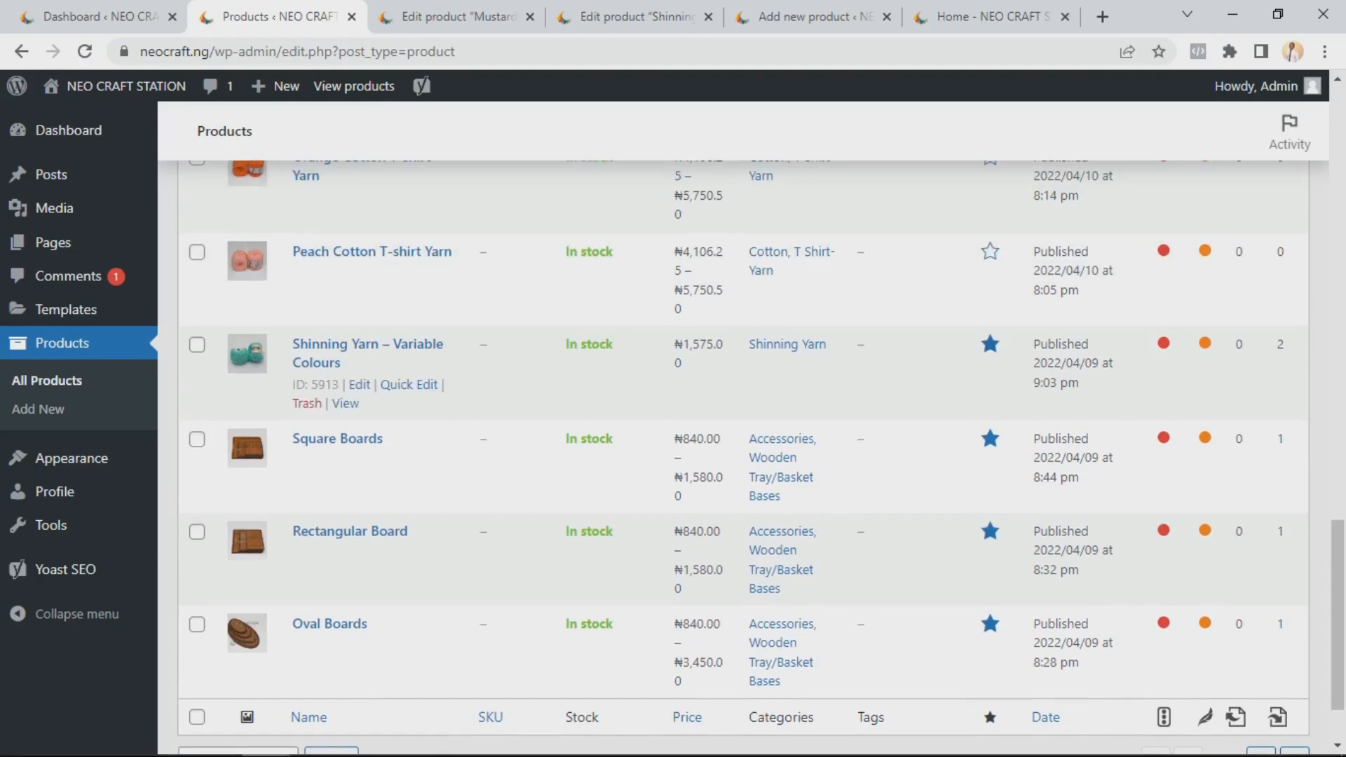
scroll(989, 345, up, 2)
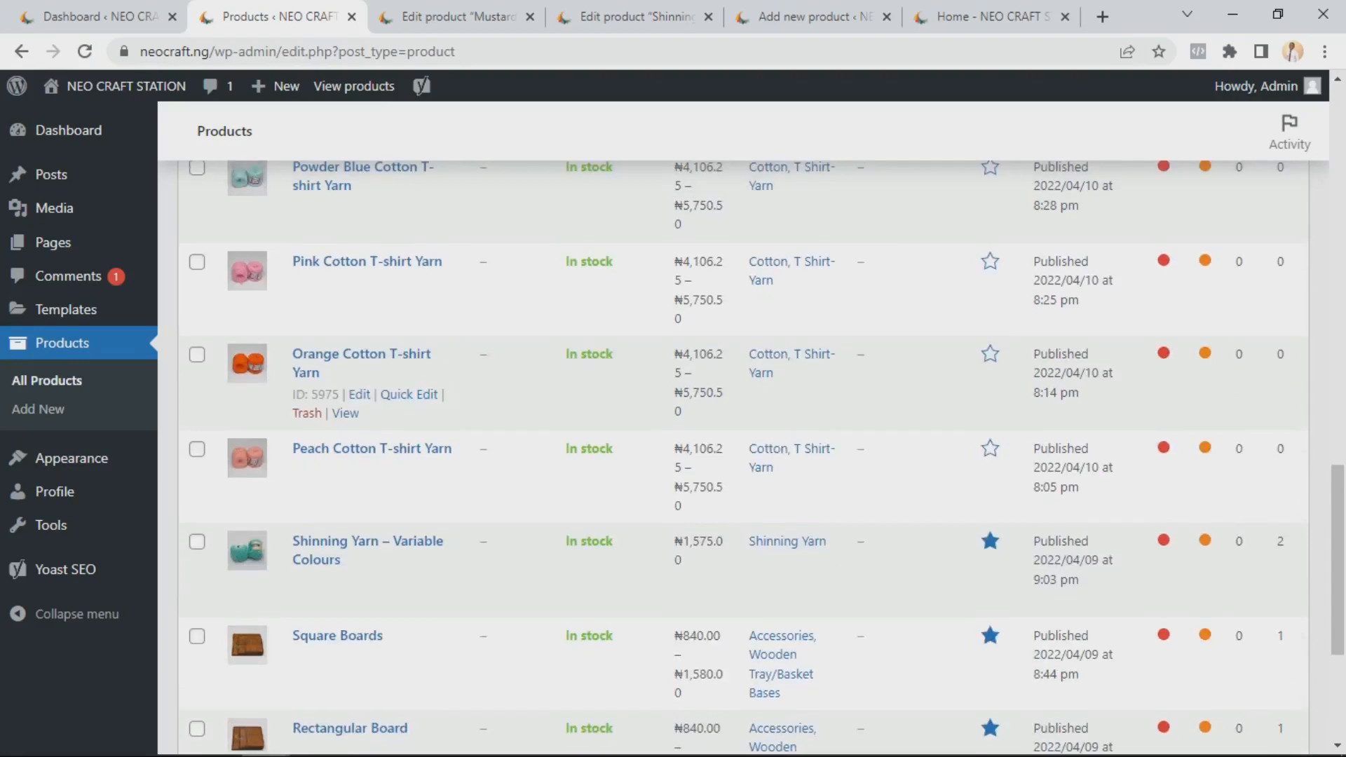